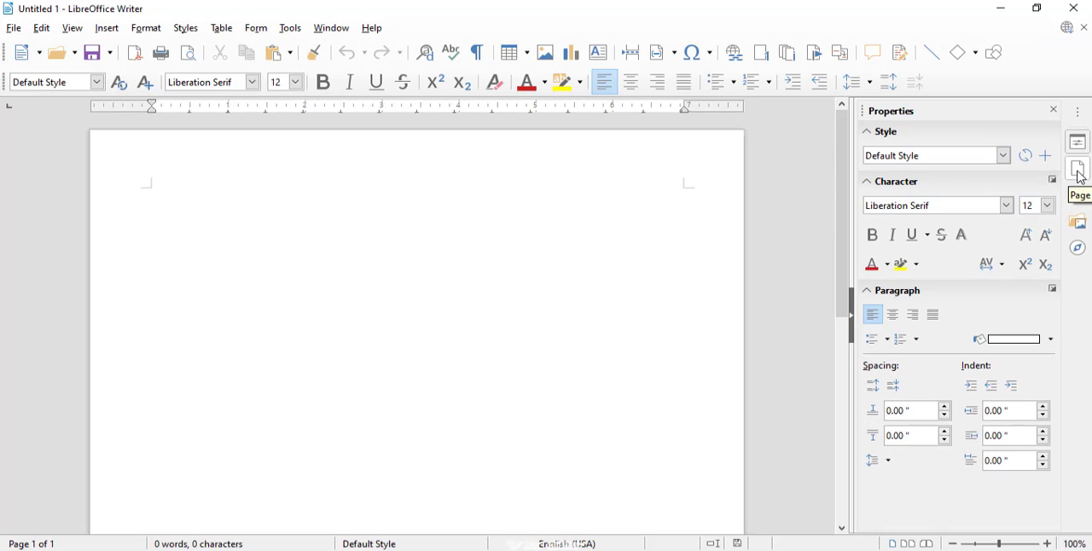
- Show the page format settings in the sidebar and view the available paper sizes, keeping Letter
left_click(1079, 171)
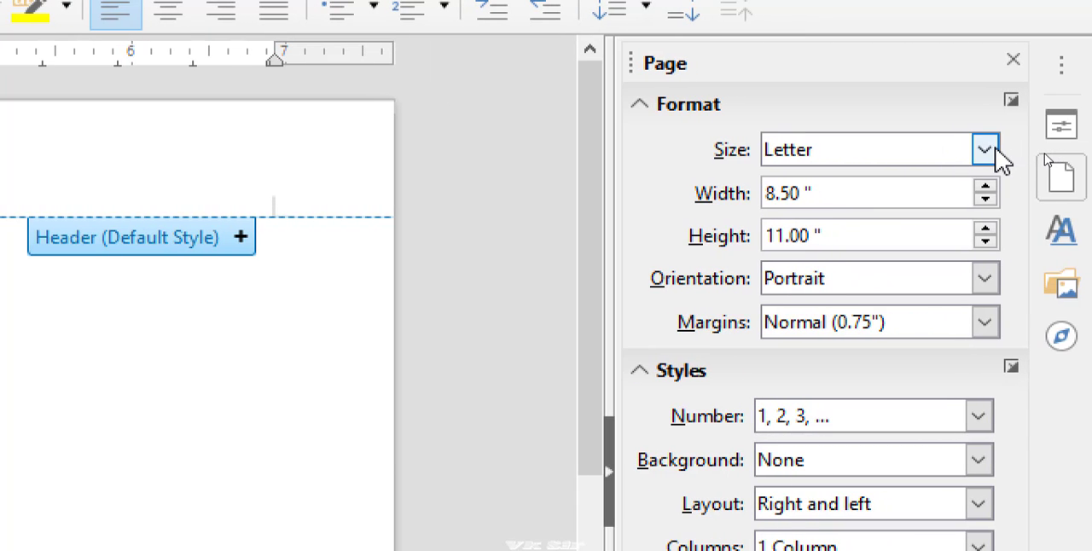
left_click(1030, 151)
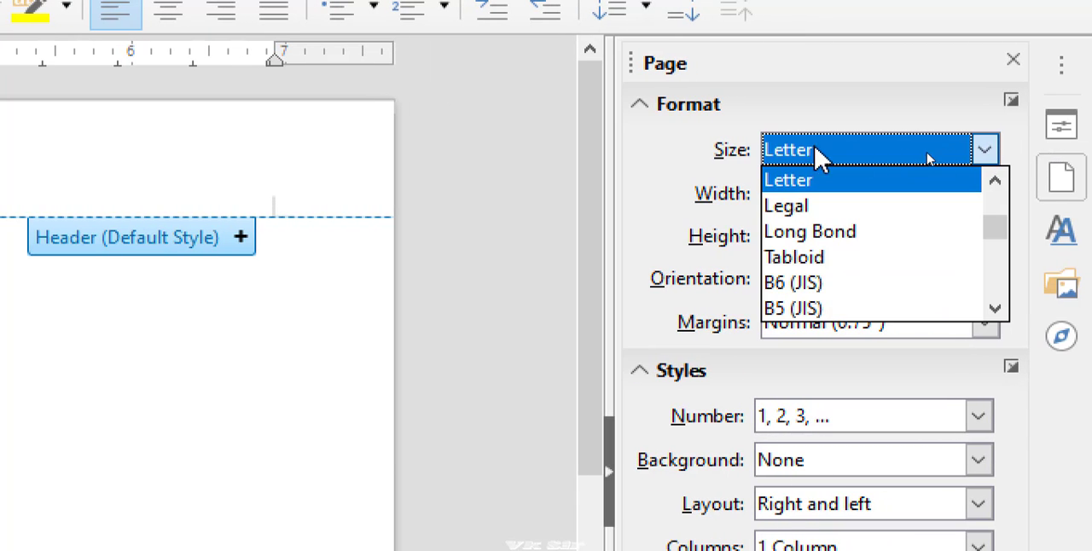
left_click(738, 116)
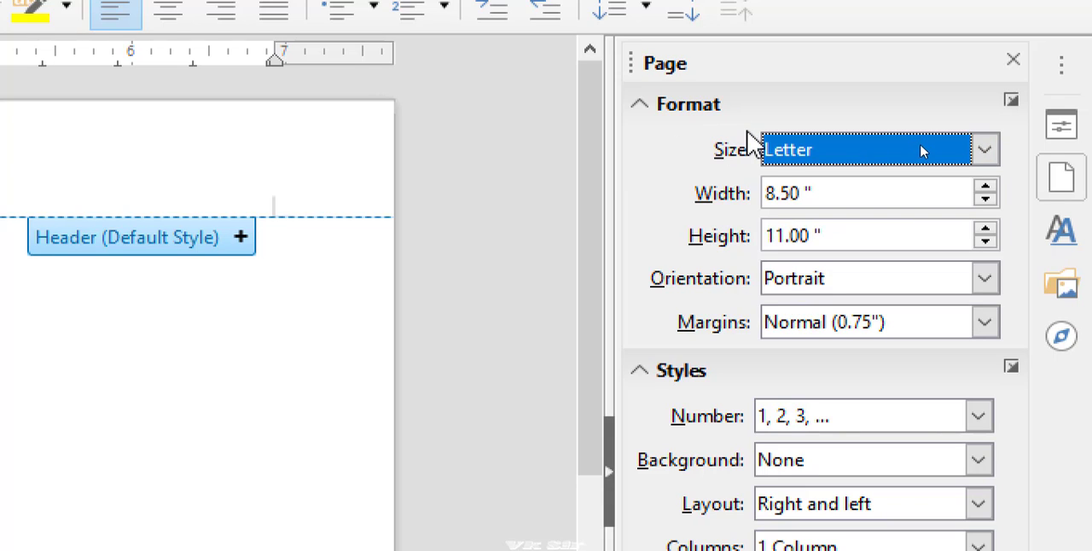
left_click(794, 153)
left_click(794, 155)
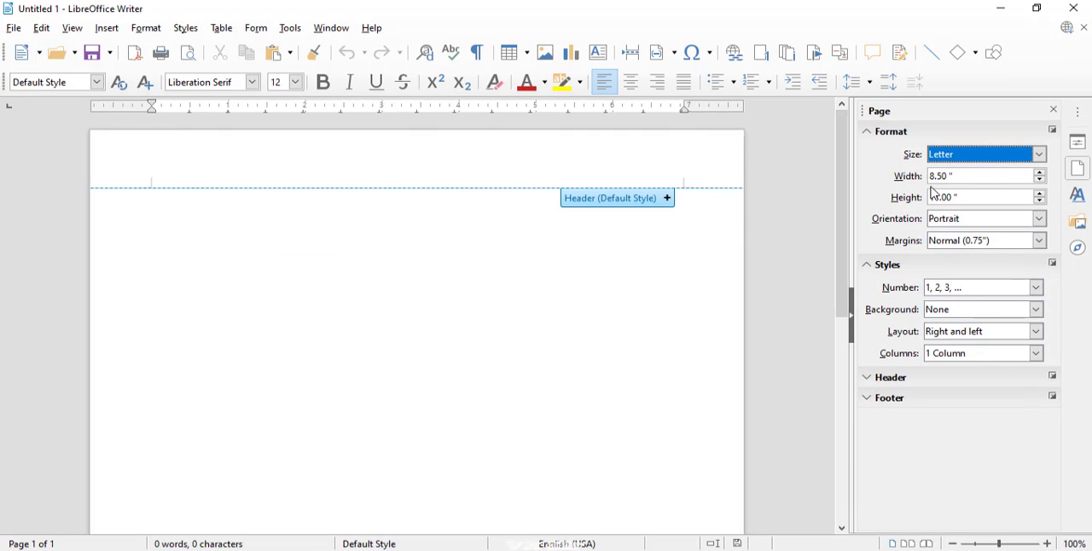
left_click(736, 224)
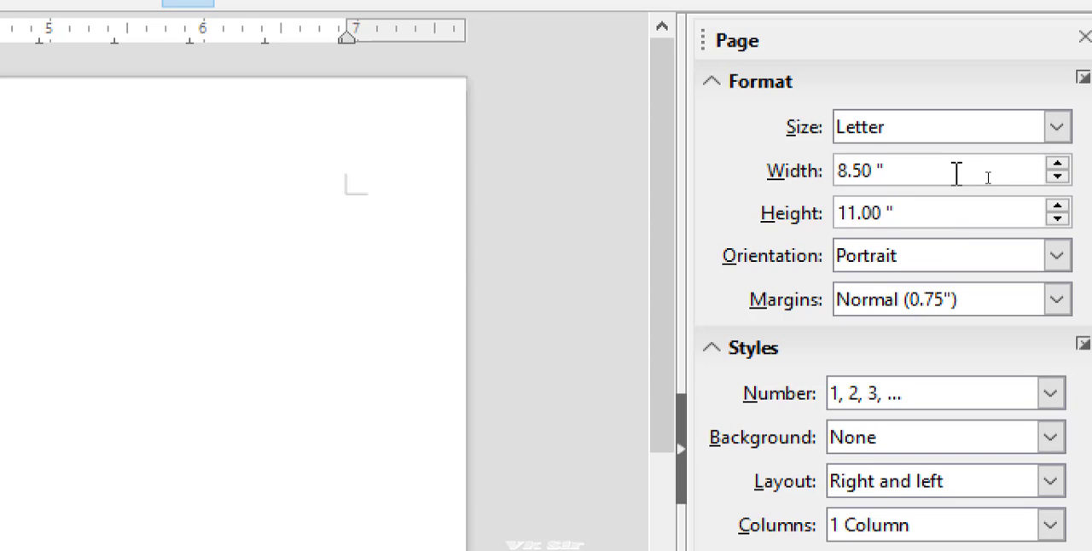
- Increase the paper width to 9.18 inches
left_click(881, 174)
left_click_drag(881, 174, 885, 171)
left_click(884, 171)
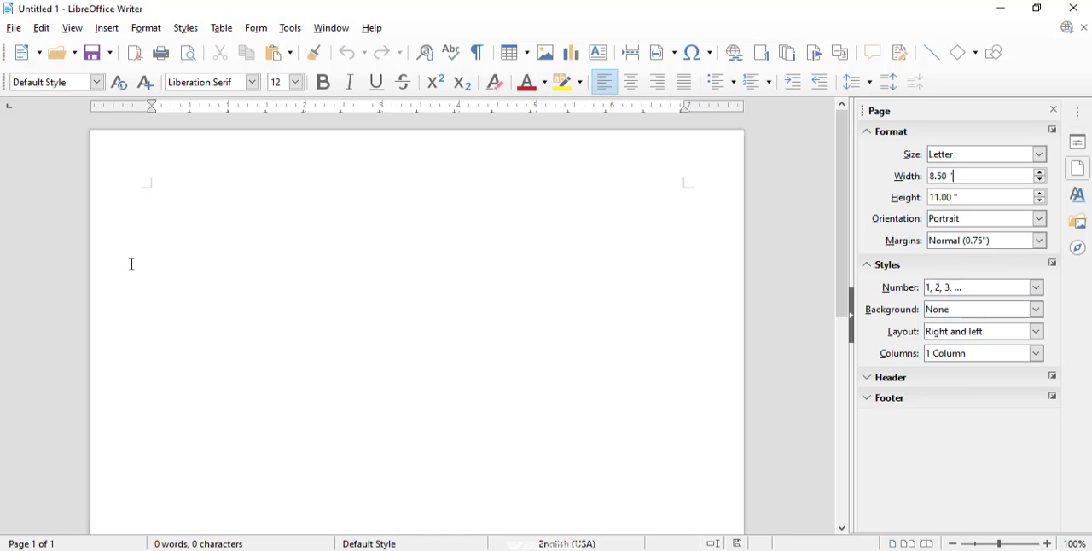
left_click(1040, 175)
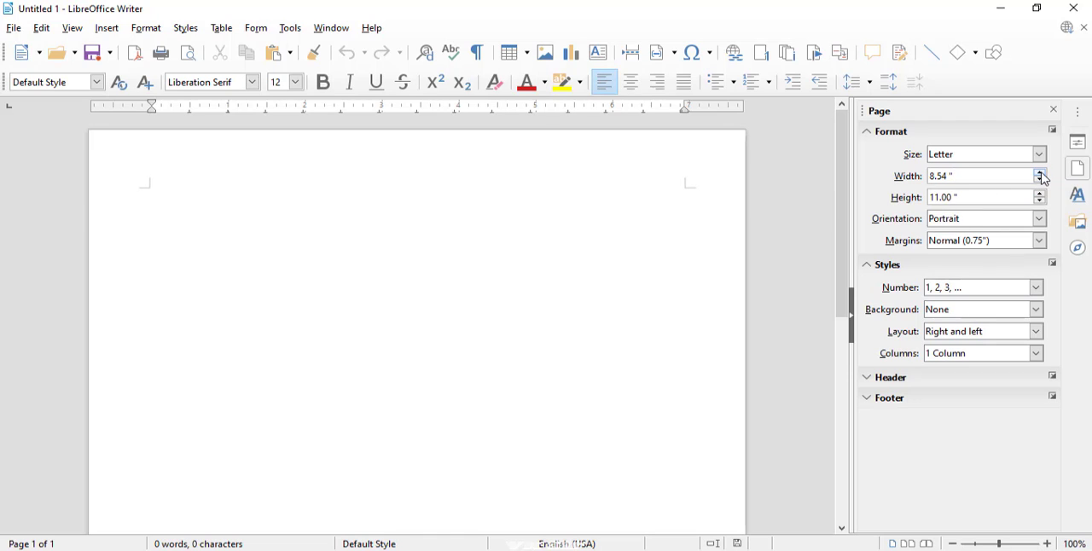
left_click(1040, 175)
left_click(1040, 175)
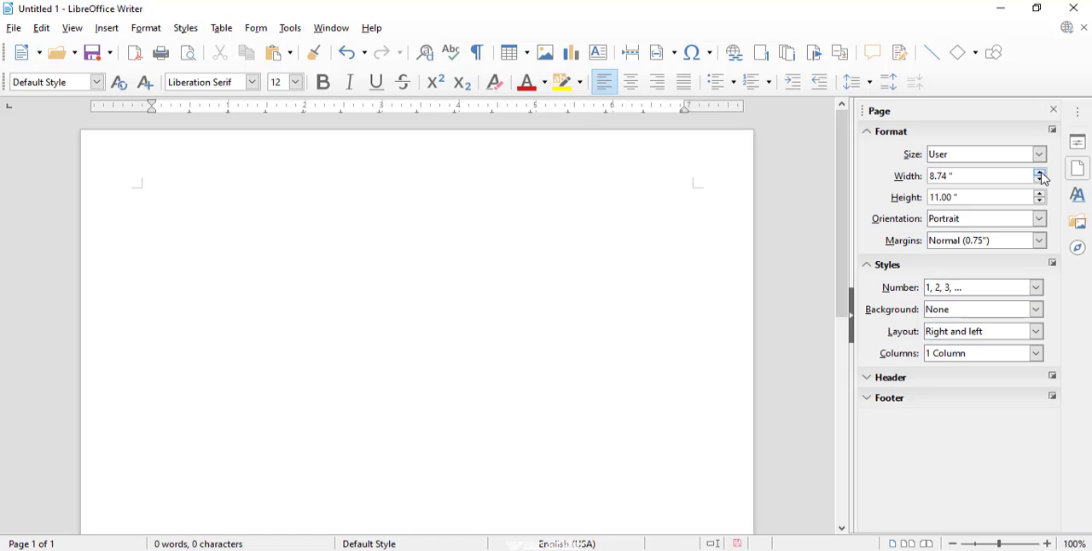
left_click(1040, 175)
left_click(1040, 175)
left_click(1040, 174)
left_click(1040, 175)
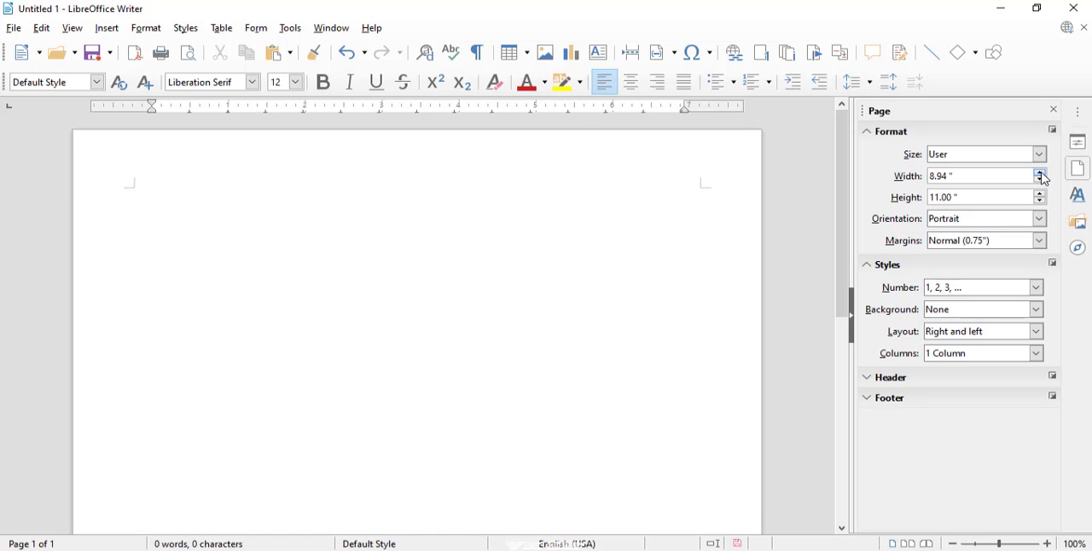
left_click(1040, 175)
left_click(1039, 175)
left_click(1040, 175)
left_click(1040, 175)
left_click(1040, 174)
left_click(1040, 174)
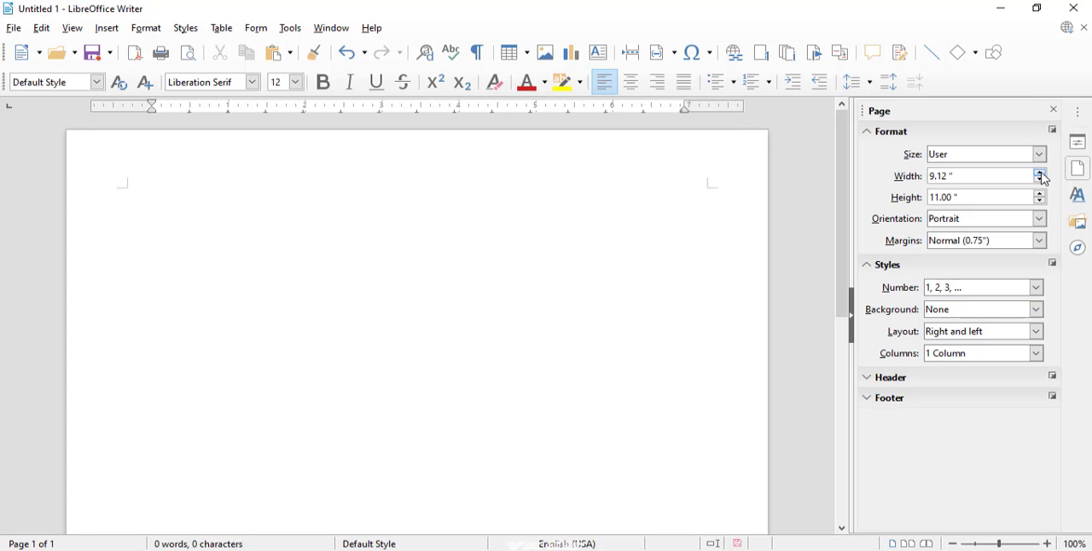
left_click(1039, 175)
left_click(1040, 175)
left_click(1040, 175)
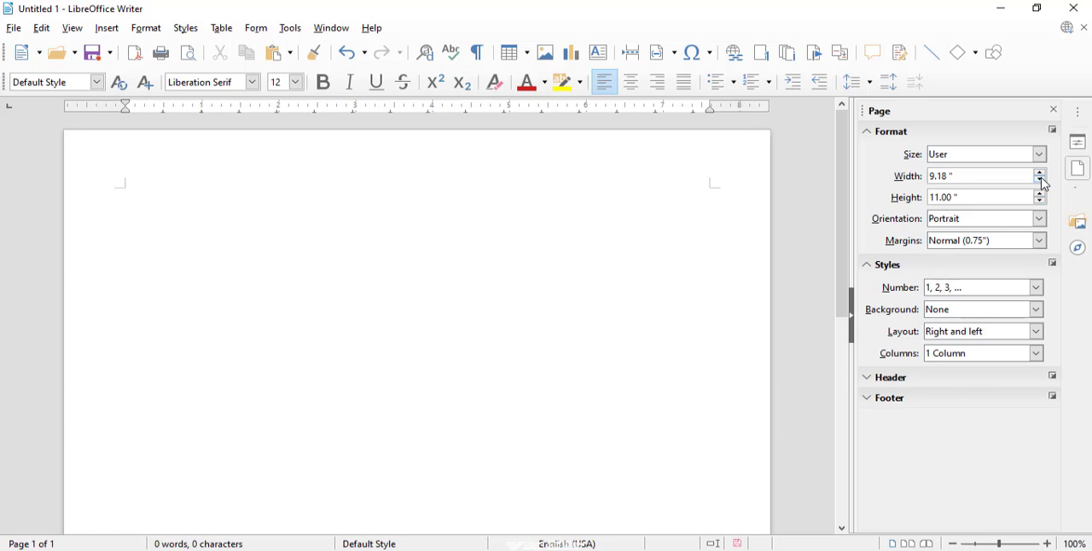
- Reduce the paper width to 8.50 inches
left_click(1041, 182)
left_click(1041, 181)
left_click(1041, 182)
left_click(1041, 181)
left_click(1041, 182)
left_click(1041, 182)
left_click(1041, 181)
left_click(1041, 181)
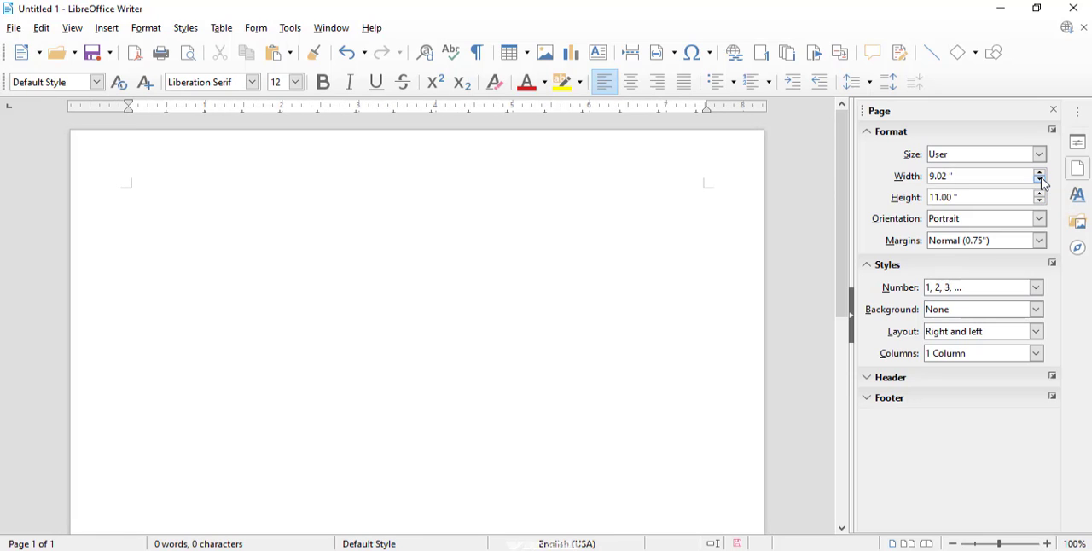
left_click(1041, 181)
left_click(1041, 182)
left_click(1041, 182)
left_click(1041, 182)
left_click(1041, 182)
left_click(1041, 181)
left_click(1041, 182)
left_click(1040, 181)
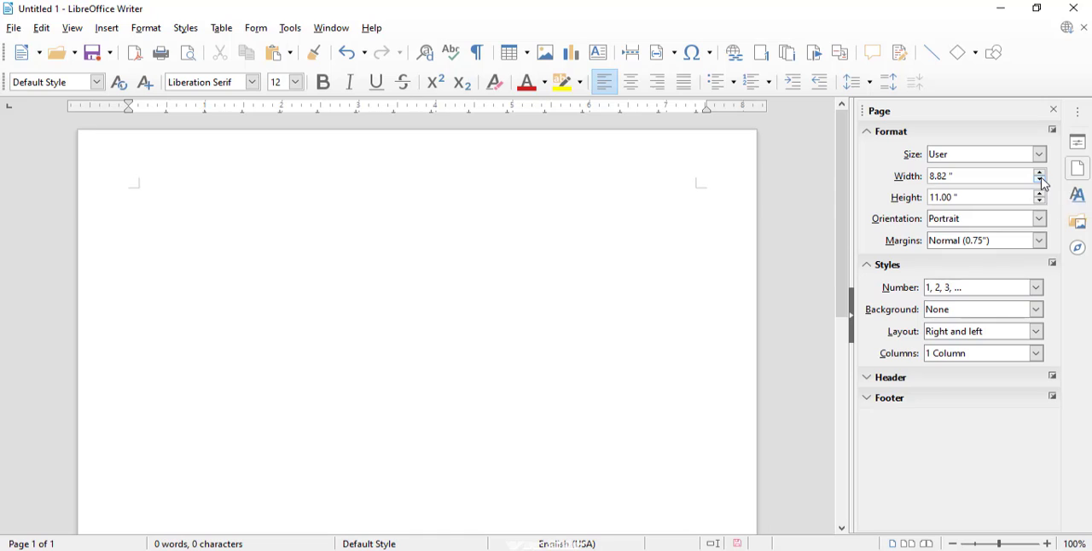
left_click(1041, 182)
left_click(1040, 182)
left_click(1041, 182)
left_click(1040, 182)
left_click(1040, 182)
left_click(1041, 182)
left_click(1040, 182)
left_click(1041, 181)
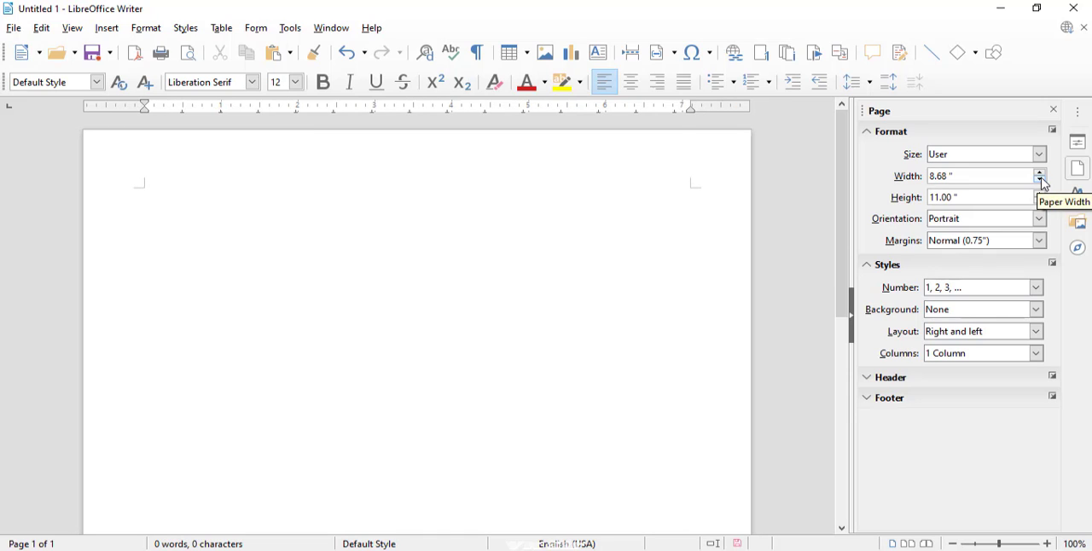
left_click(1041, 182)
left_click(1041, 182)
left_click(1040, 182)
left_click(1041, 182)
left_click(1041, 181)
left_click(1040, 182)
left_click(1041, 182)
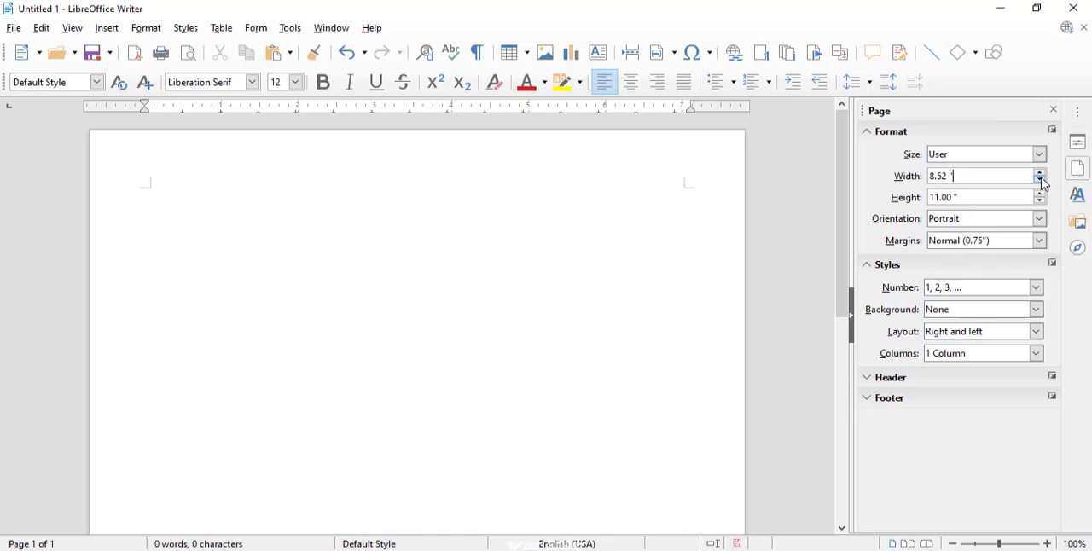
left_click(1041, 182)
left_click(1041, 181)
left_click(1040, 182)
left_click(1040, 173)
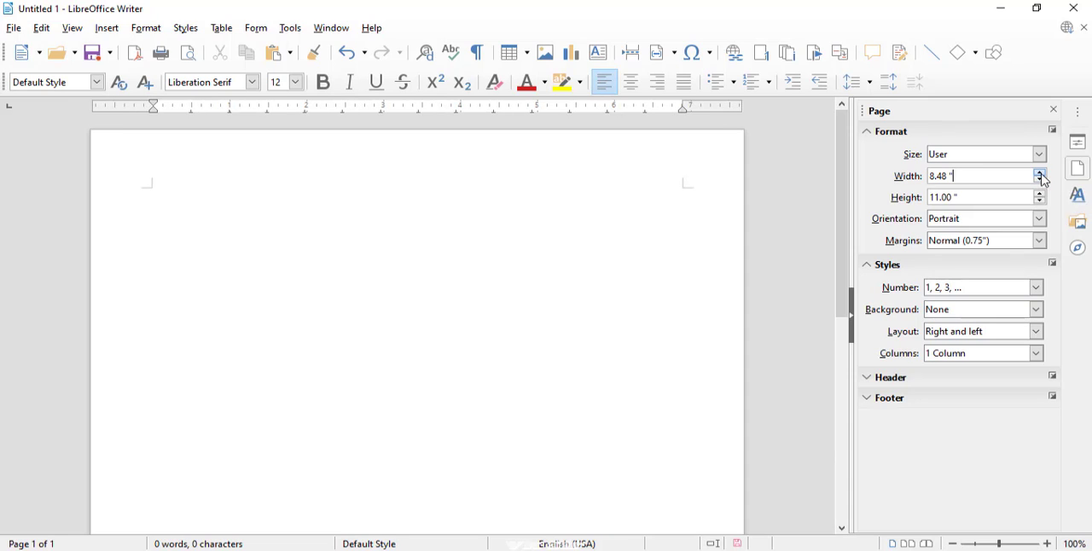
left_click(1040, 173)
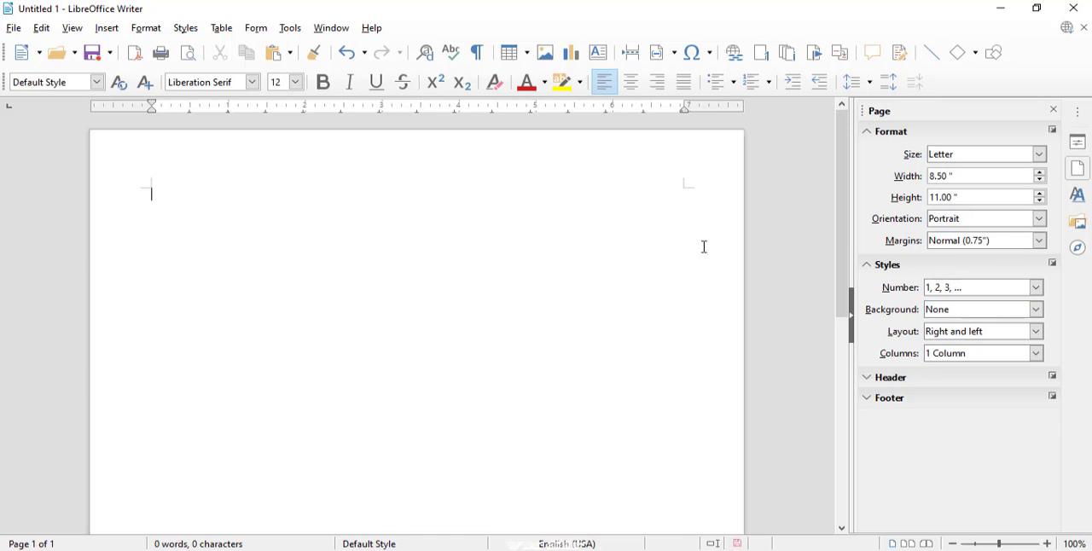
- Increase the paper height to 11.64 inches and view the lower end of the page
left_click_drag(843, 247, 811, 253)
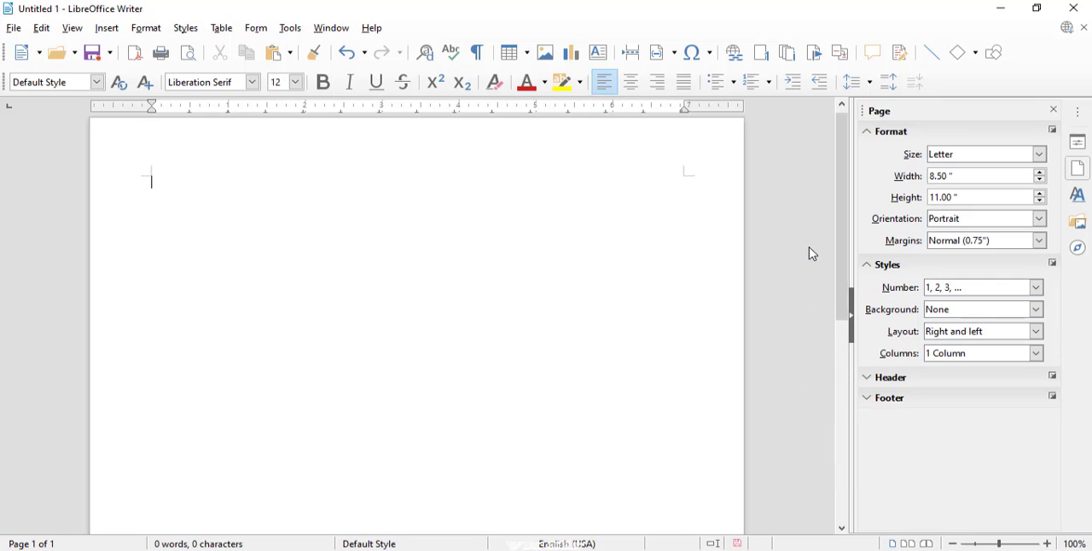
left_click(1043, 194)
left_click(1043, 193)
left_click(1044, 194)
left_click(1043, 194)
left_click(1042, 194)
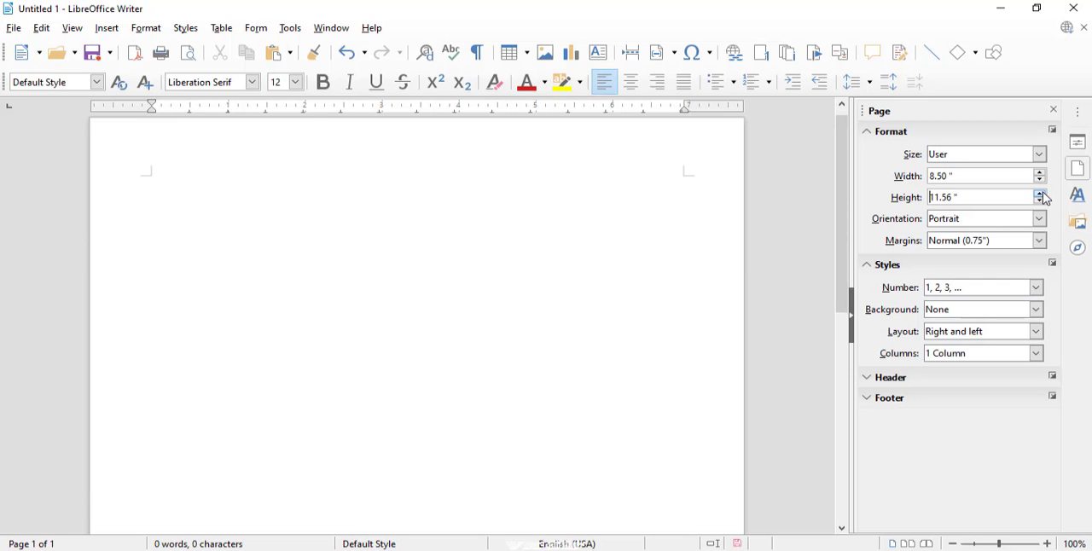
left_click(1044, 194)
left_click(1044, 195)
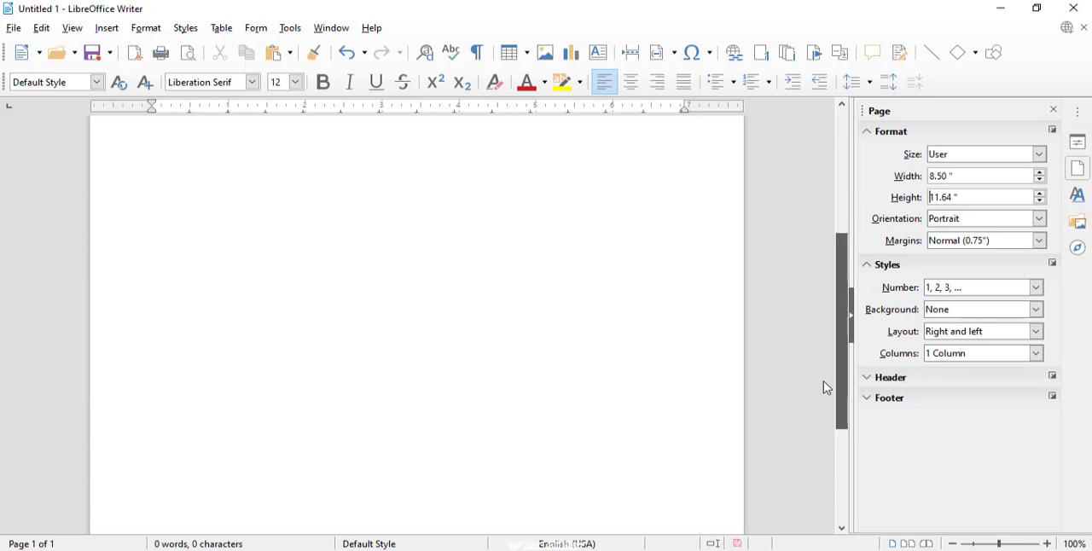
scroll(819, 426, "down", 3)
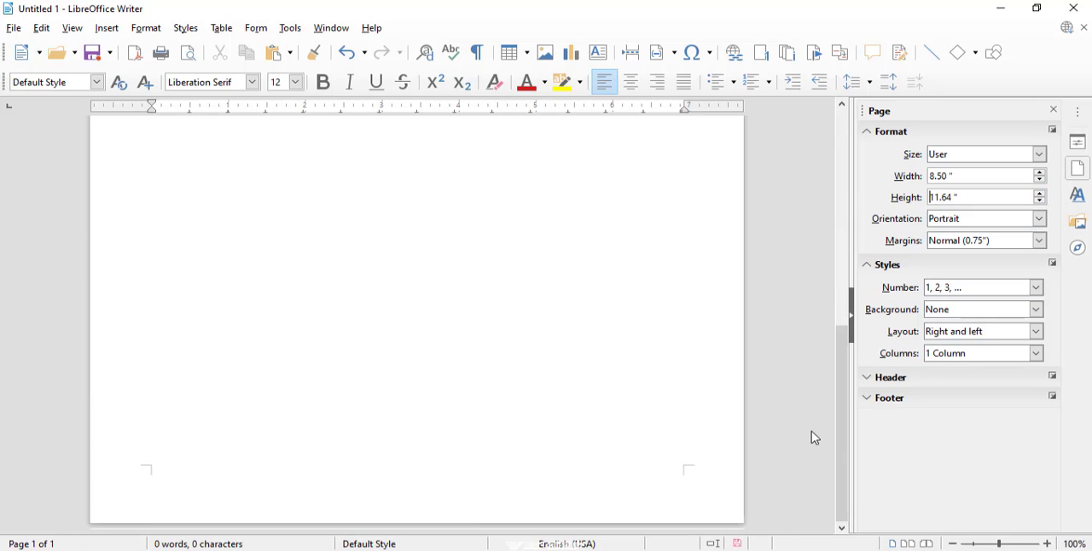
- Reduce the paper height to 11.00 inches
left_click_drag(843, 433, 846, 283)
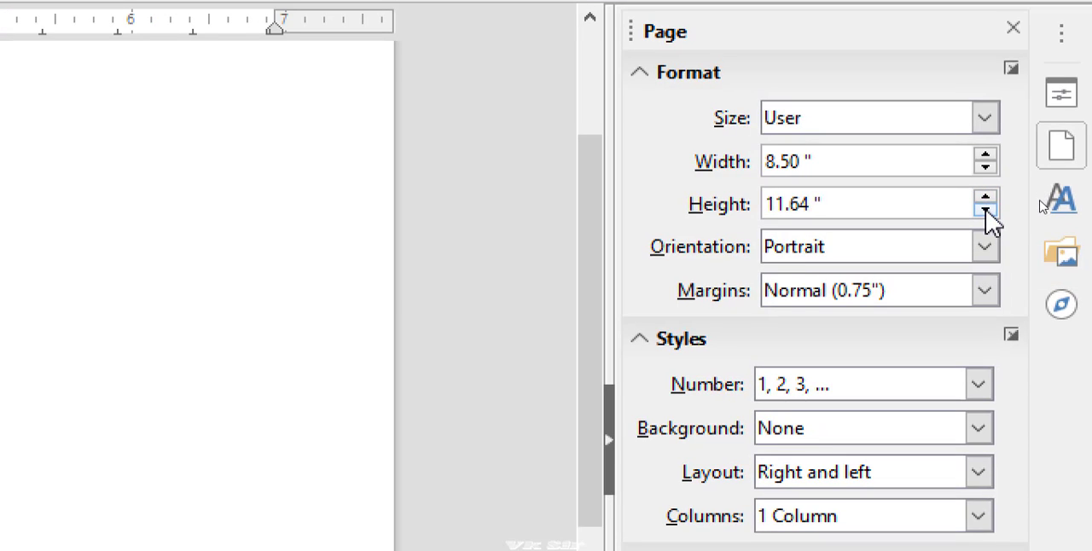
left_click(986, 210)
left_click(985, 210)
left_click(985, 210)
left_click(985, 210)
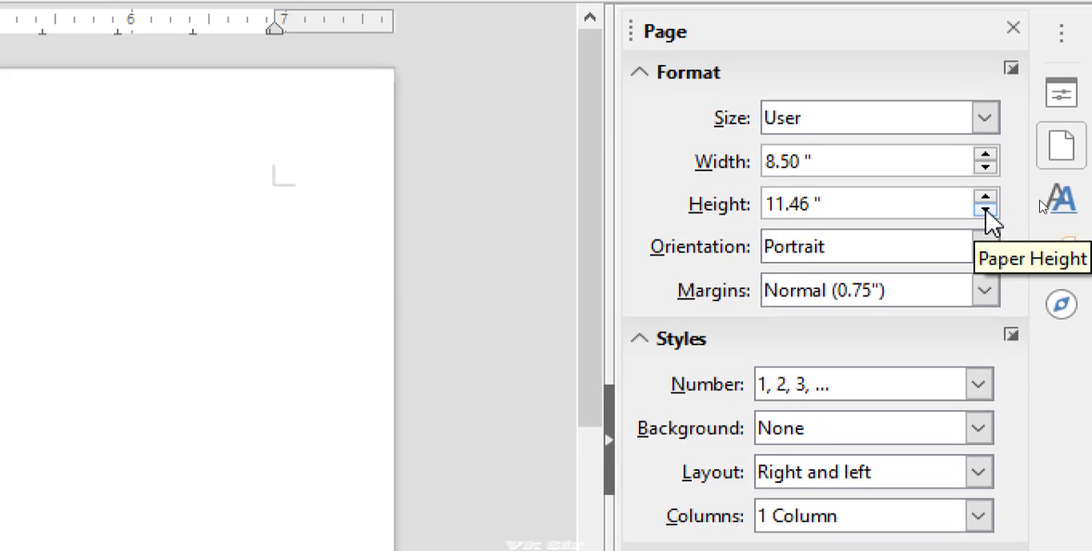
left_click(985, 210)
left_click(986, 210)
left_click(985, 210)
left_click(985, 210)
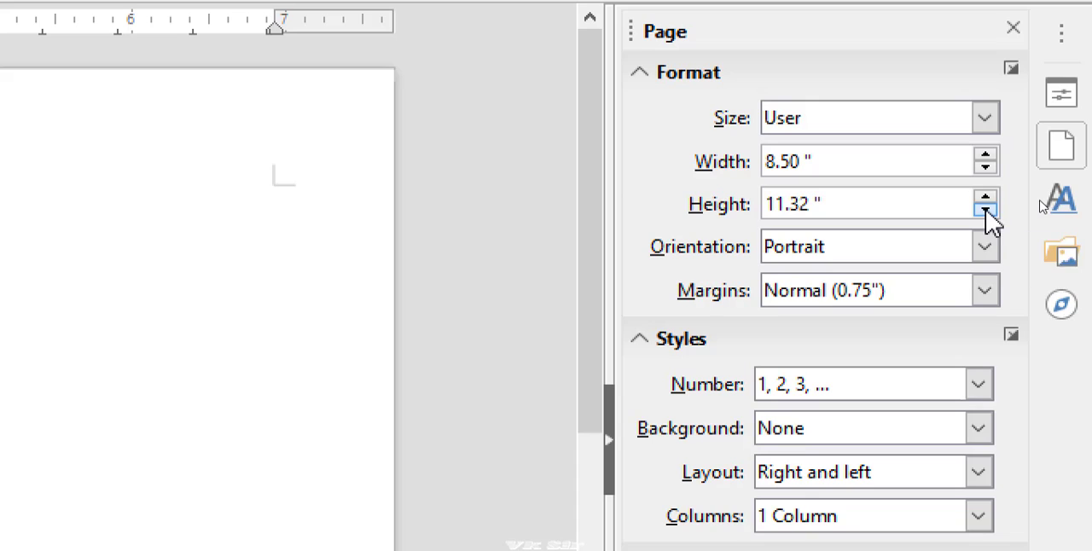
left_click(985, 210)
left_click(985, 210)
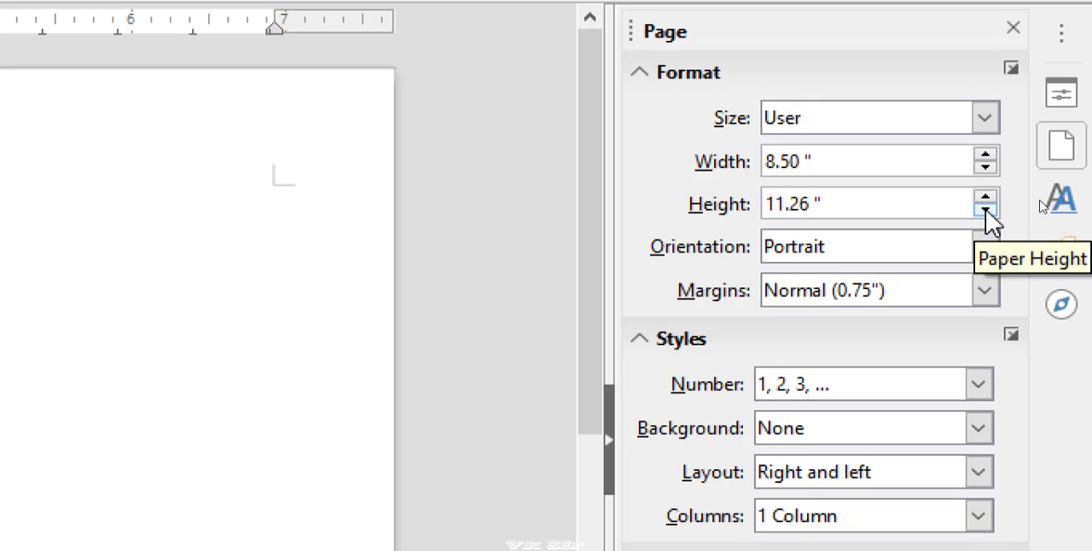
left_click(985, 210)
left_click(985, 210)
left_click(985, 210)
left_click(985, 209)
left_click(985, 210)
left_click(985, 210)
left_click(985, 210)
left_click(985, 210)
left_click(985, 210)
left_click(985, 209)
left_click(985, 210)
left_click(986, 209)
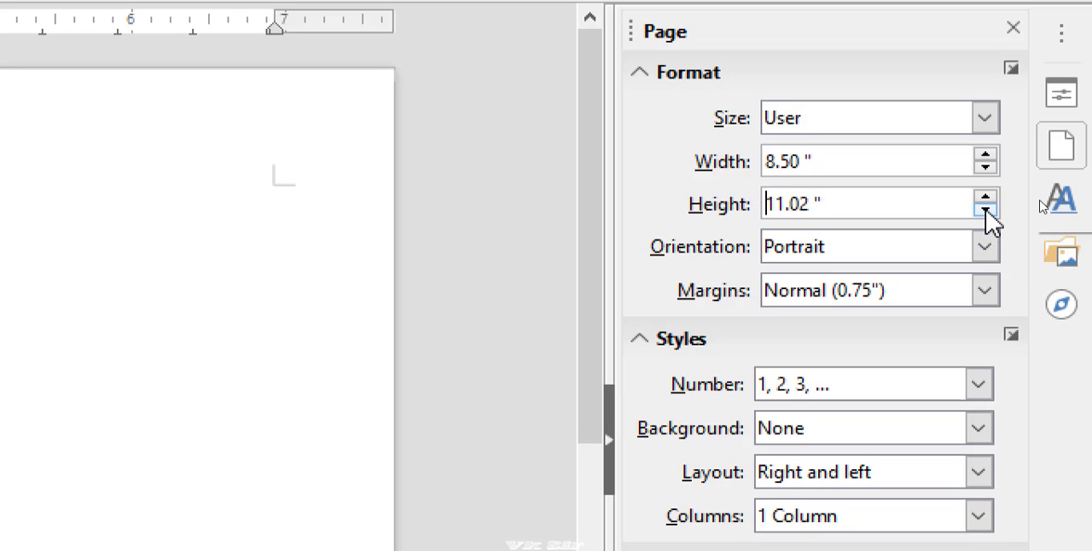
left_click(985, 210)
left_click(985, 210)
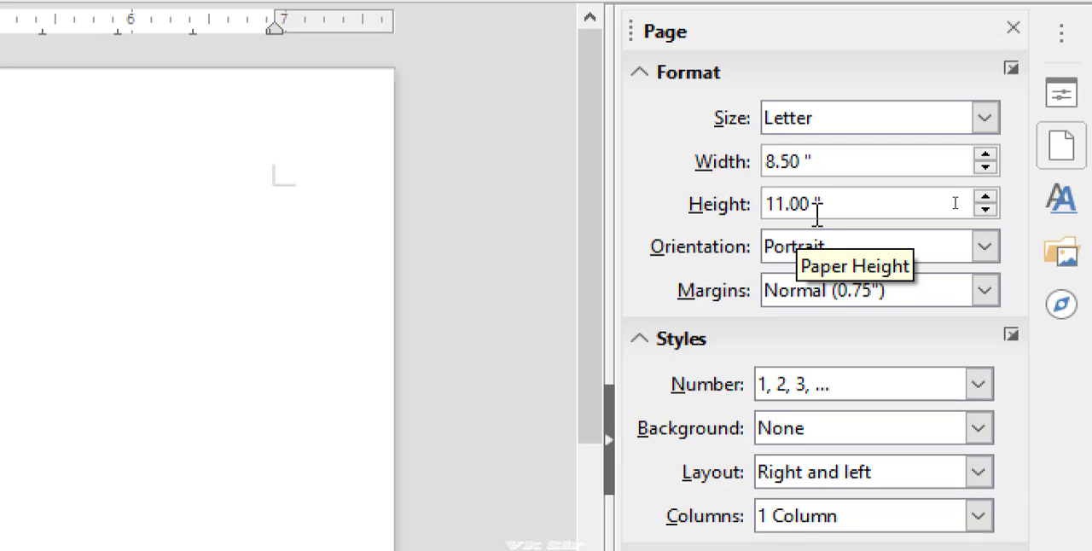
- View the available page orientation options, keeping Portrait
left_click(791, 256)
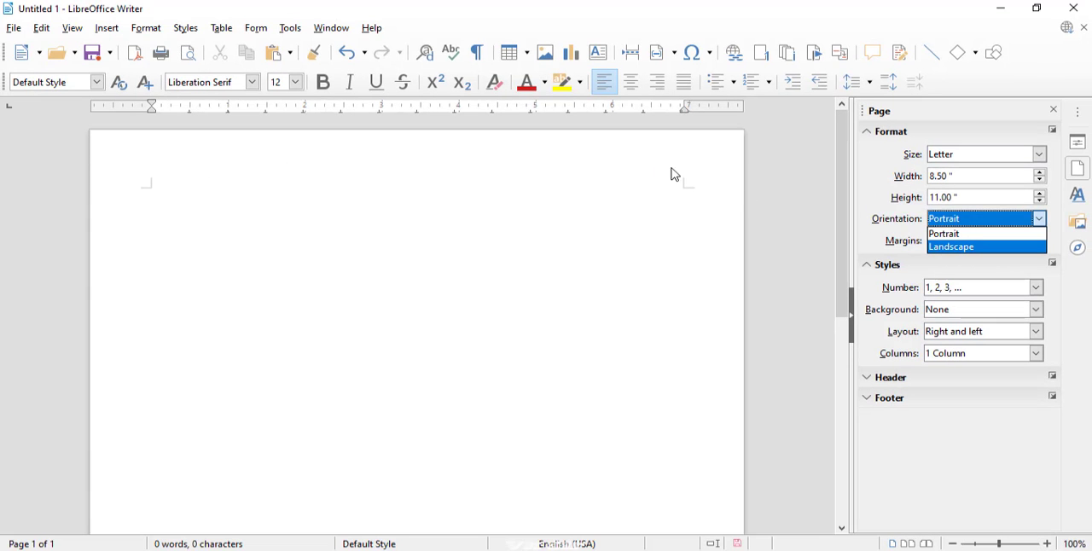
left_click(957, 221)
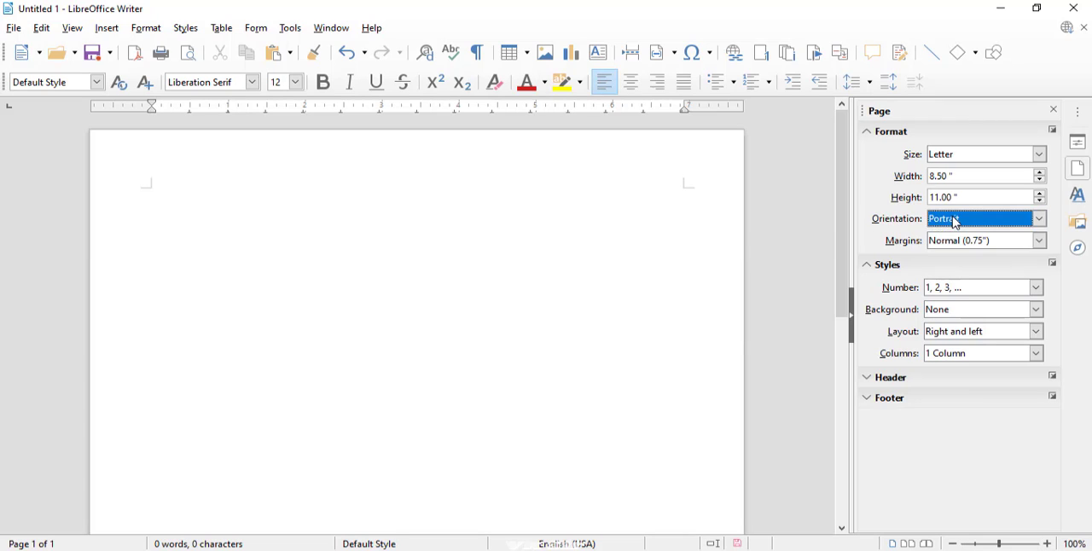
left_click(957, 221)
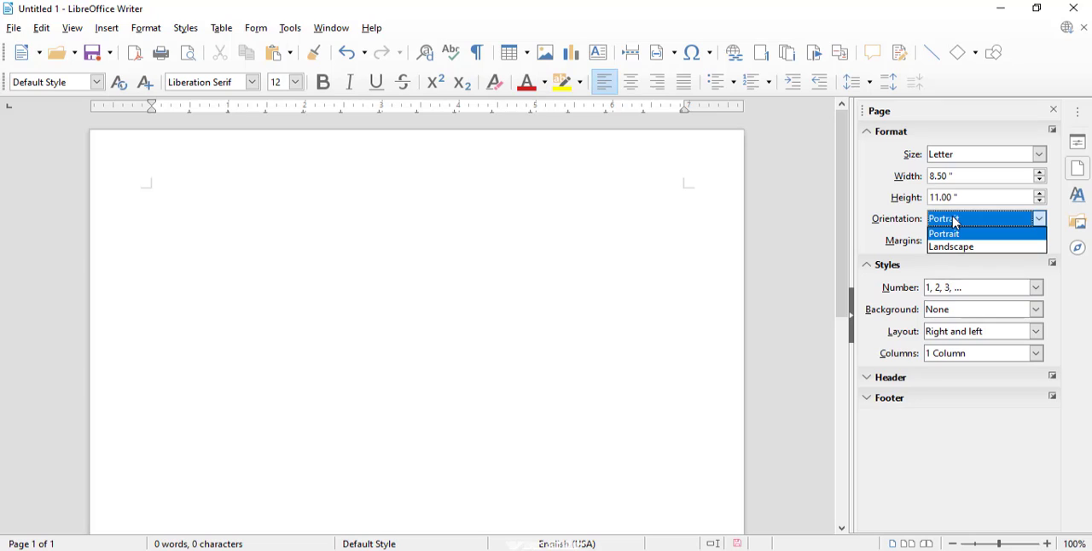
left_click(839, 216)
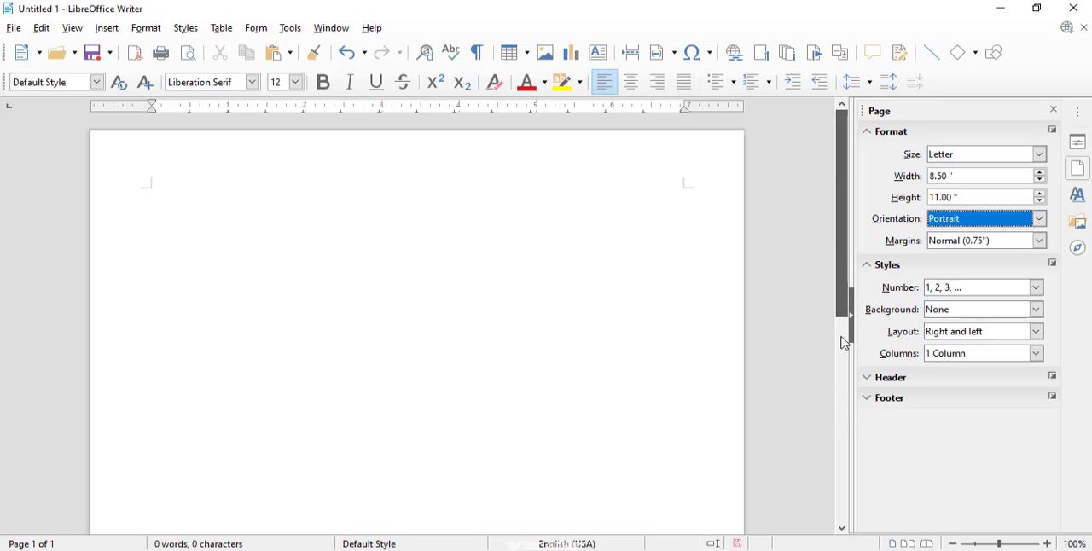
left_click_drag(846, 342, 863, 278)
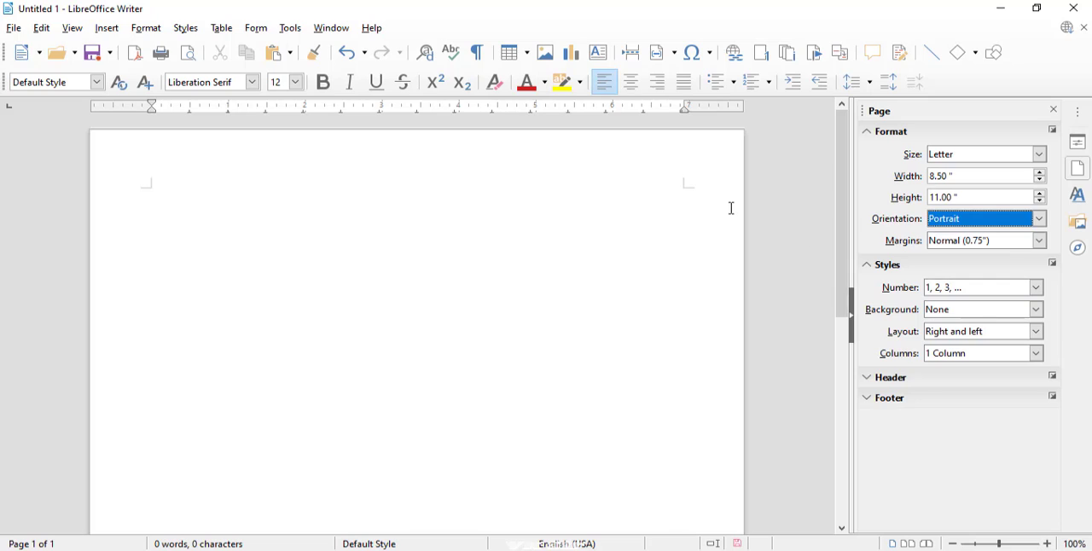
- Set the page orientation to Landscape and look over the resized page
left_click(981, 221)
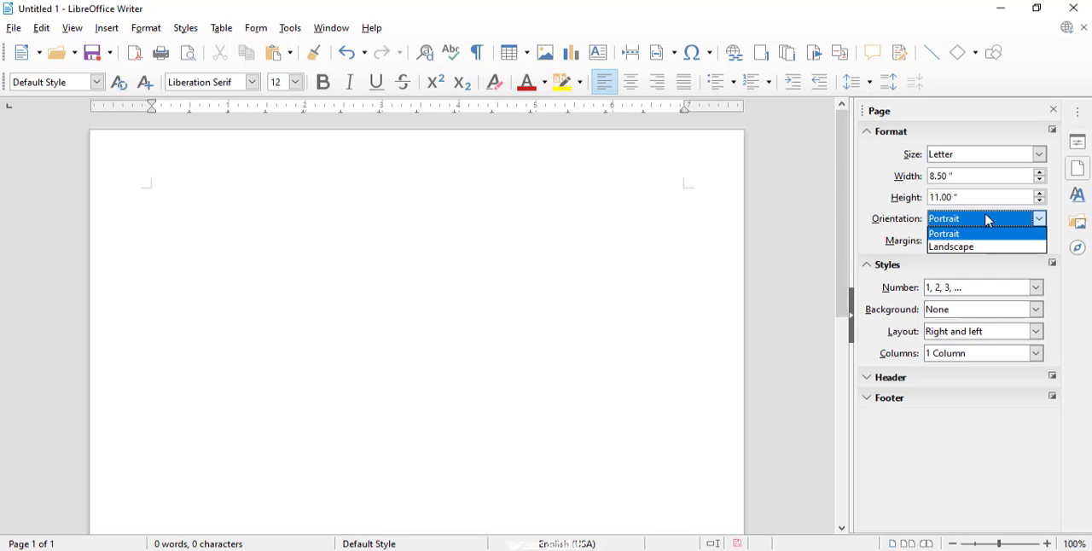
left_click(966, 247)
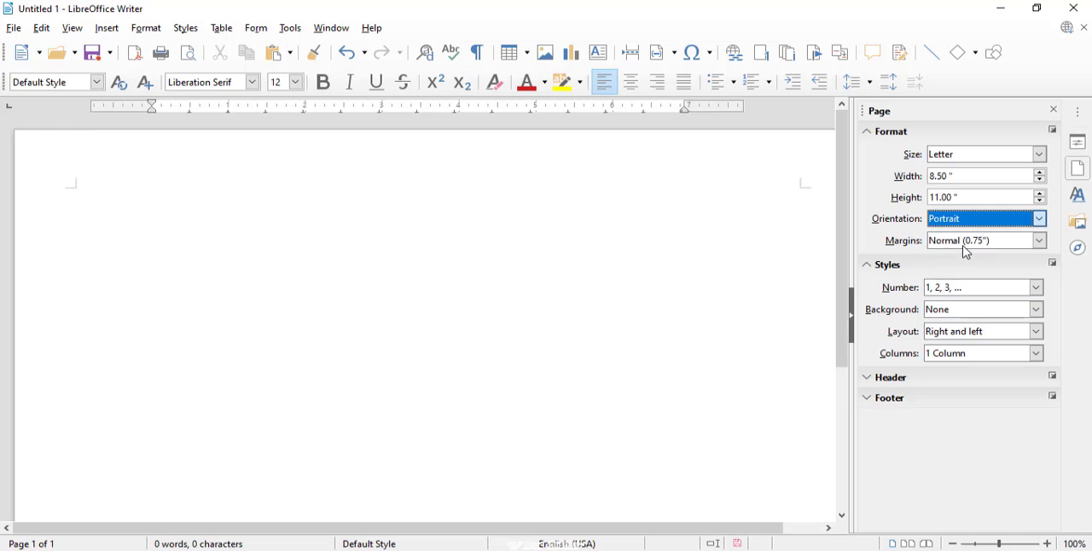
left_click_drag(846, 219, 802, 294)
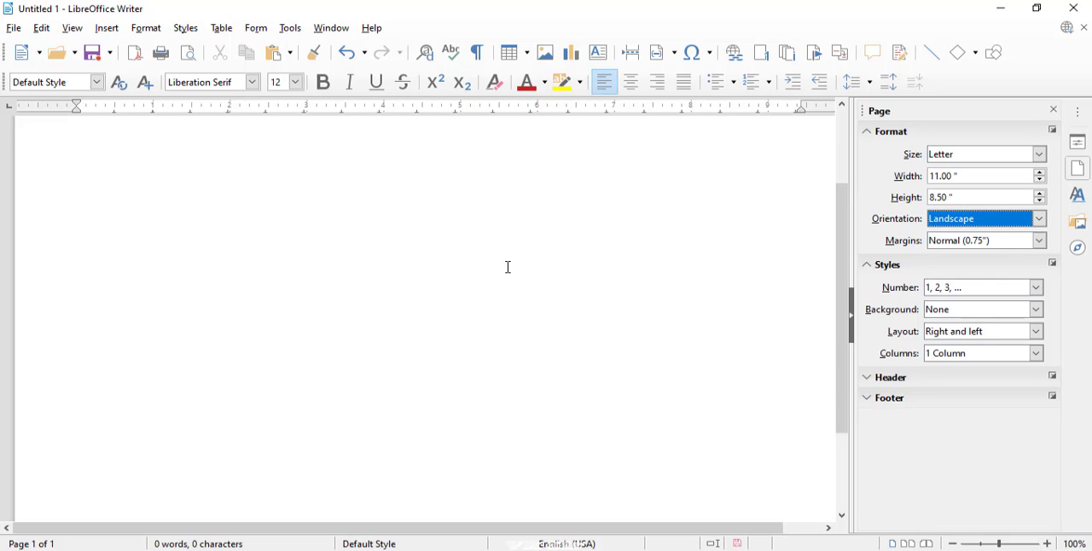
- Set the page orientation to Portrait and view the available margin presets, keeping Normal (0.75")
left_click(1041, 220)
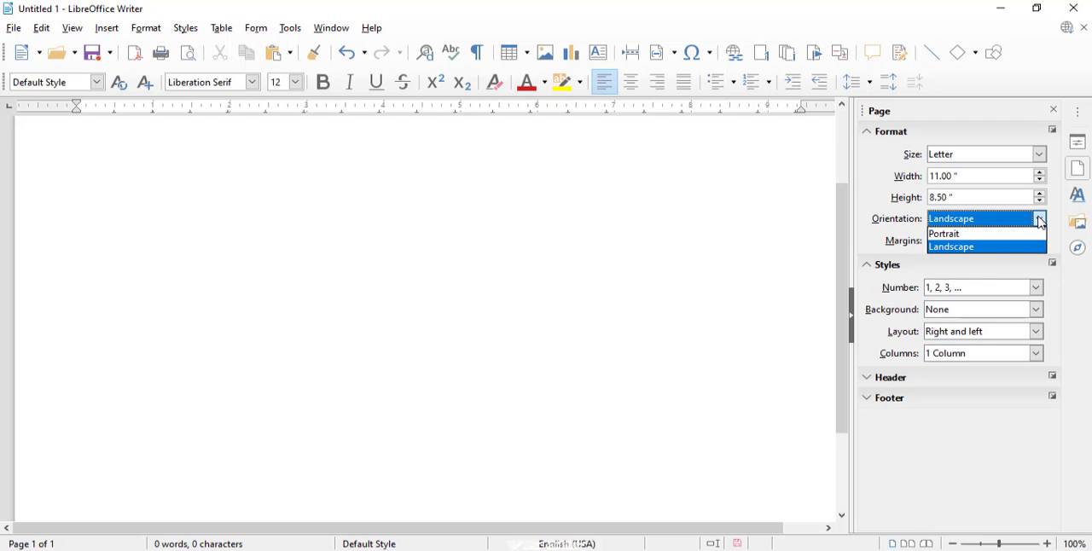
left_click(990, 238)
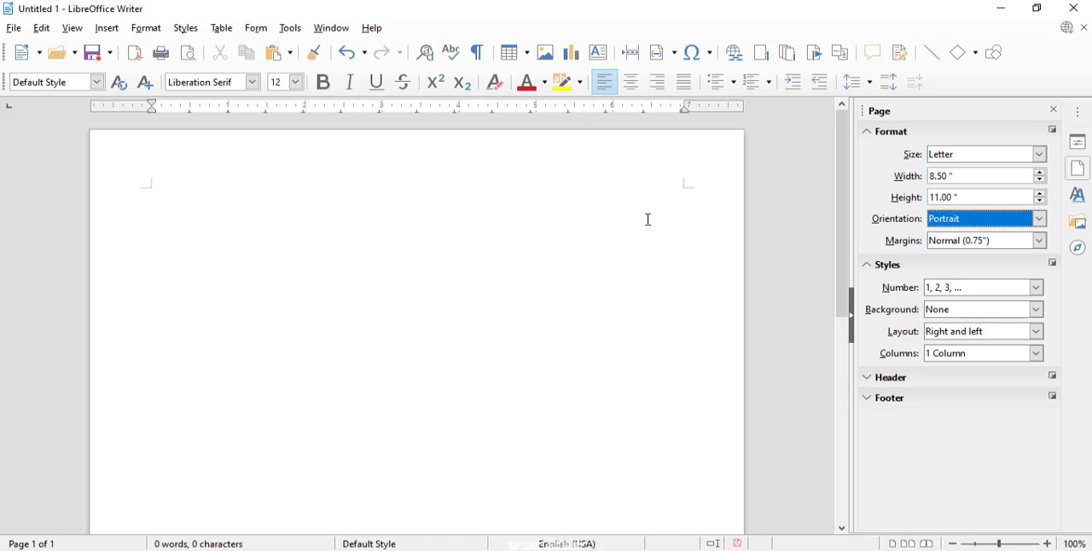
left_click(1039, 244)
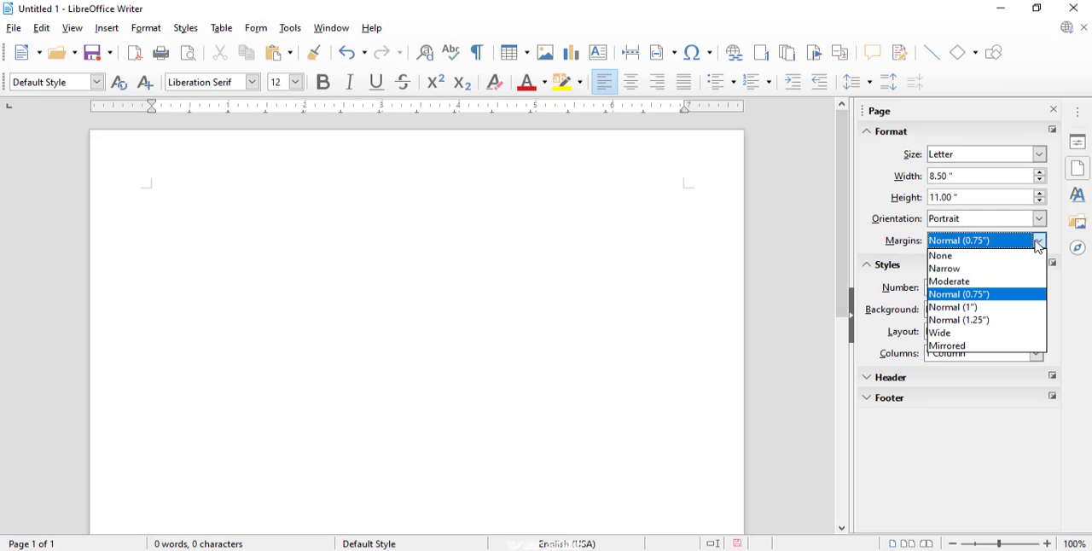
left_click(181, 249)
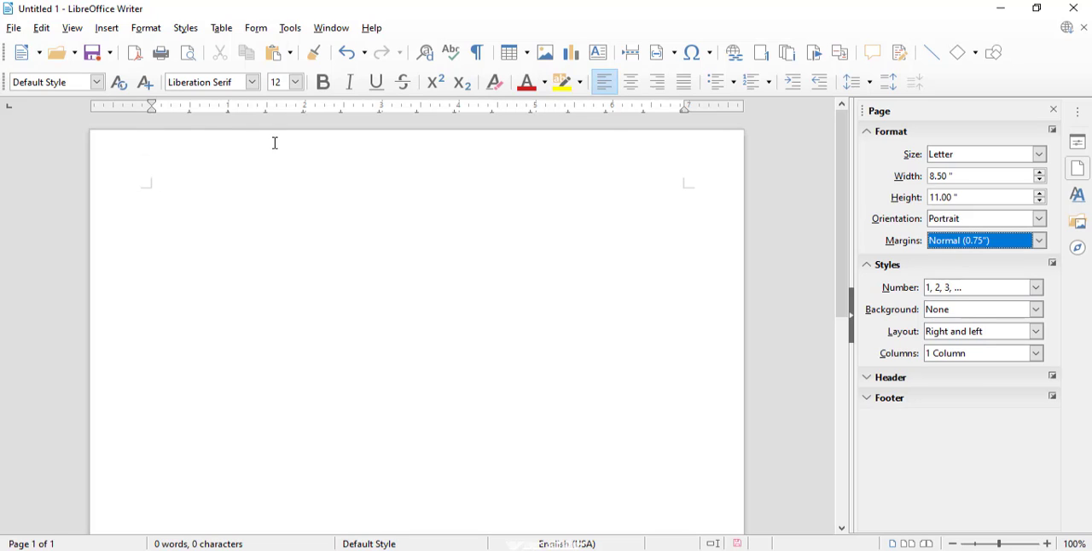
- Enter the sample text "ldskfjdsklfjdslfjdslkfjdslkfjdslkfjdklsfjlkdsf" on the first line of the page
left_click(157, 190)
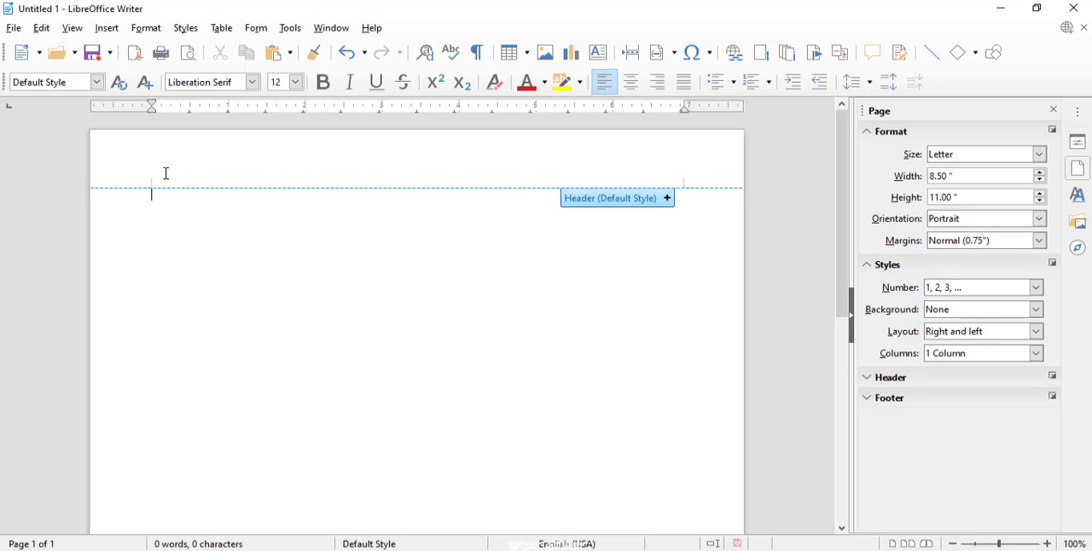
type("ldskfjdsklfjdslfjdslkfjdslkfjd")
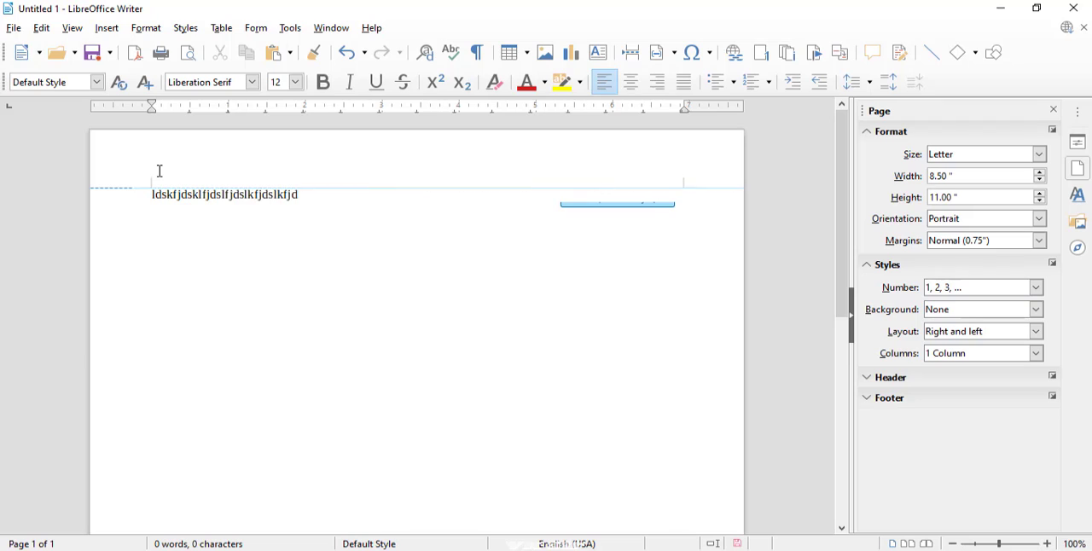
type("slkfjdklsfjlkdsf")
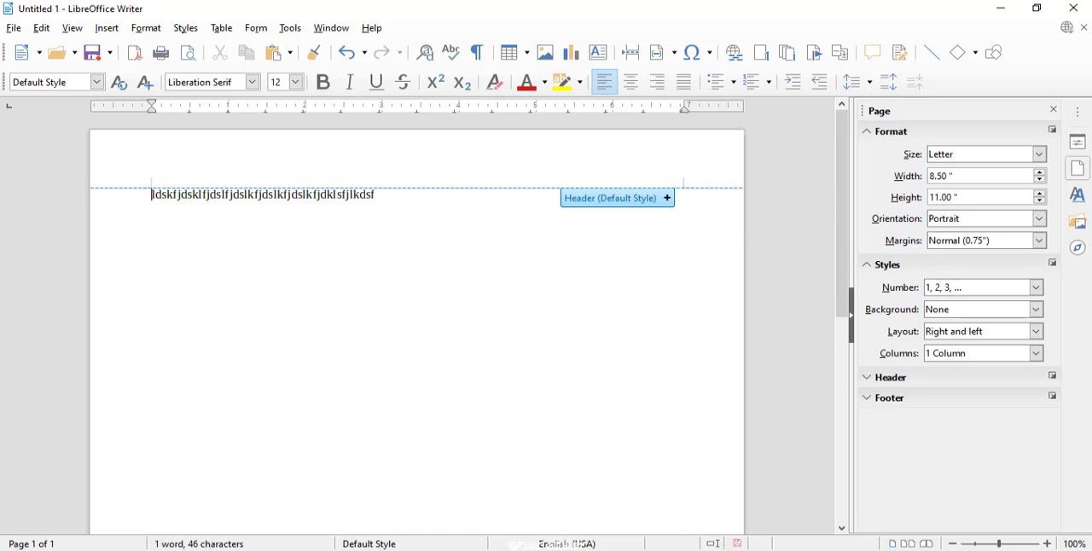
- Apply the Mirrored margin preset to the page
left_click_drag(841, 302, 827, 515)
scroll(577, 470, "up", 10)
left_click(1039, 241)
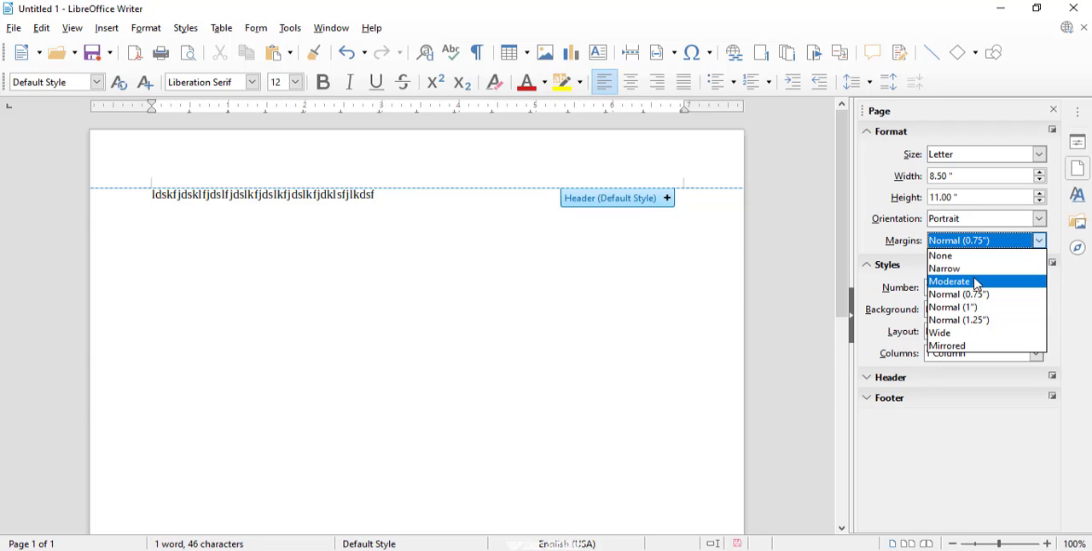
left_click(962, 347)
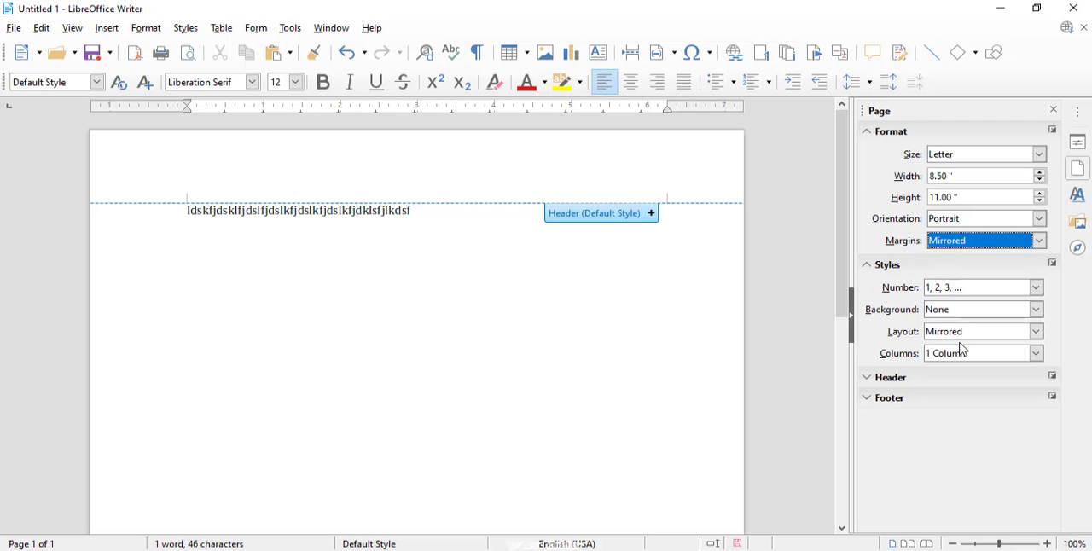
- Insert a page break after the sample text and view the page layout options, keeping Mirrored
left_click(604, 329)
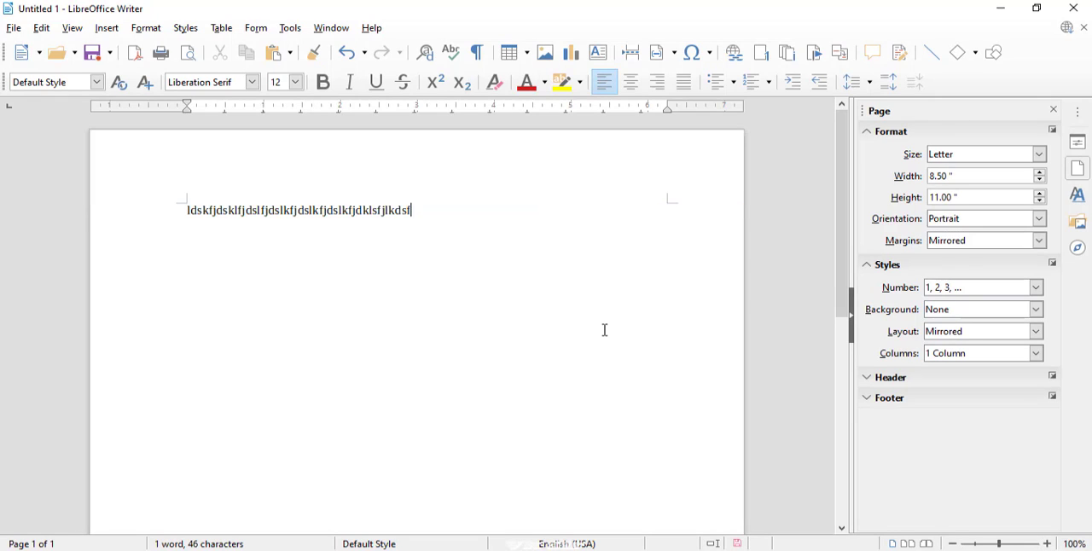
key("ctrl+Return")
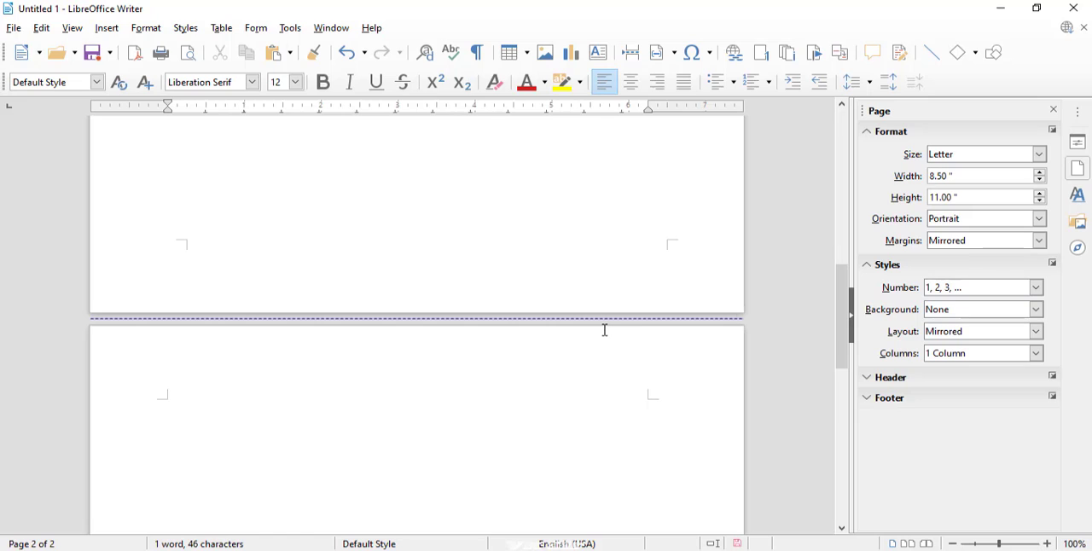
left_click(985, 332)
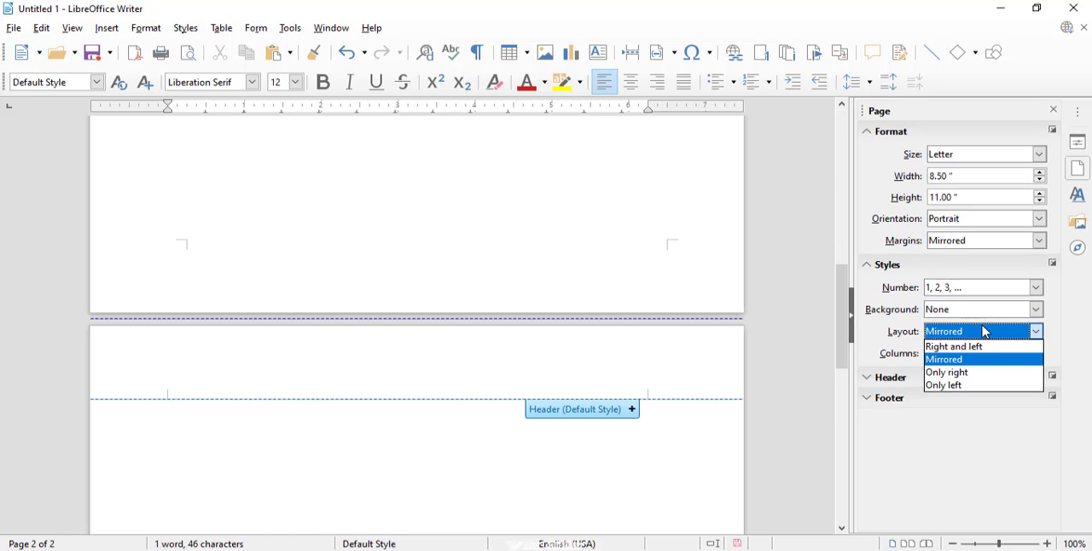
left_click(953, 362)
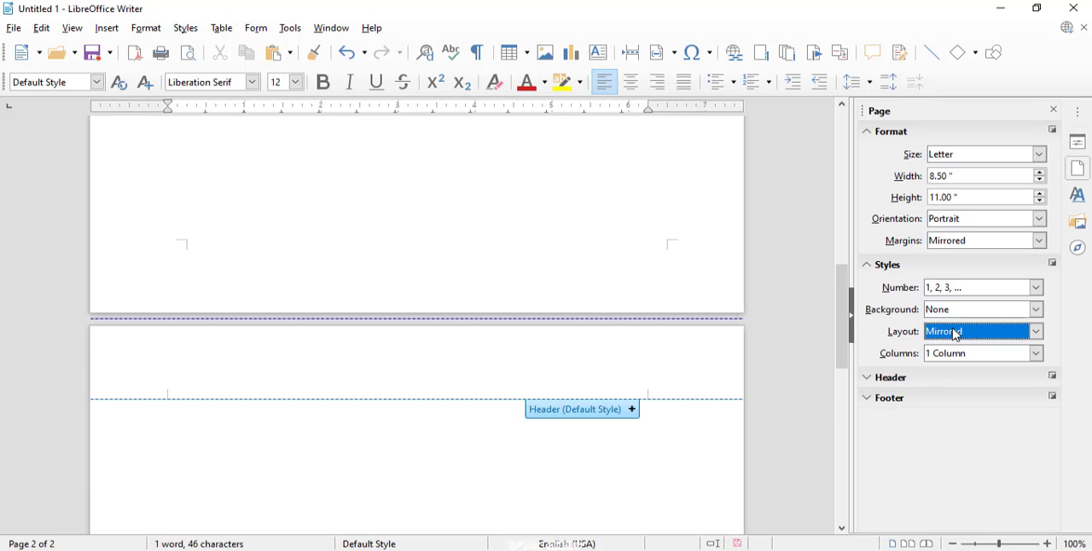
left_click(957, 334)
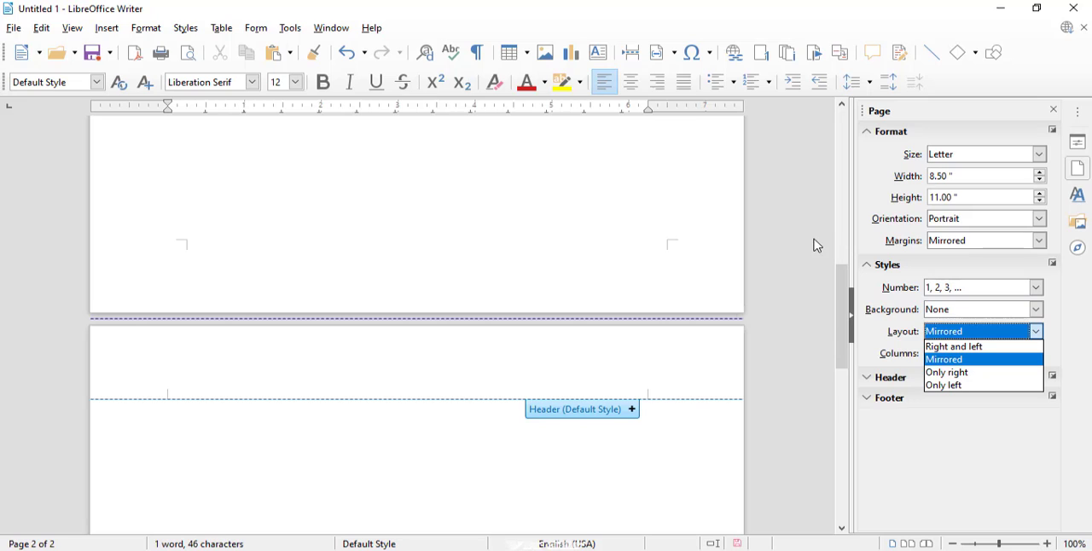
left_click(1009, 261)
- Change the page margins to the Wide preset
left_click(1017, 244)
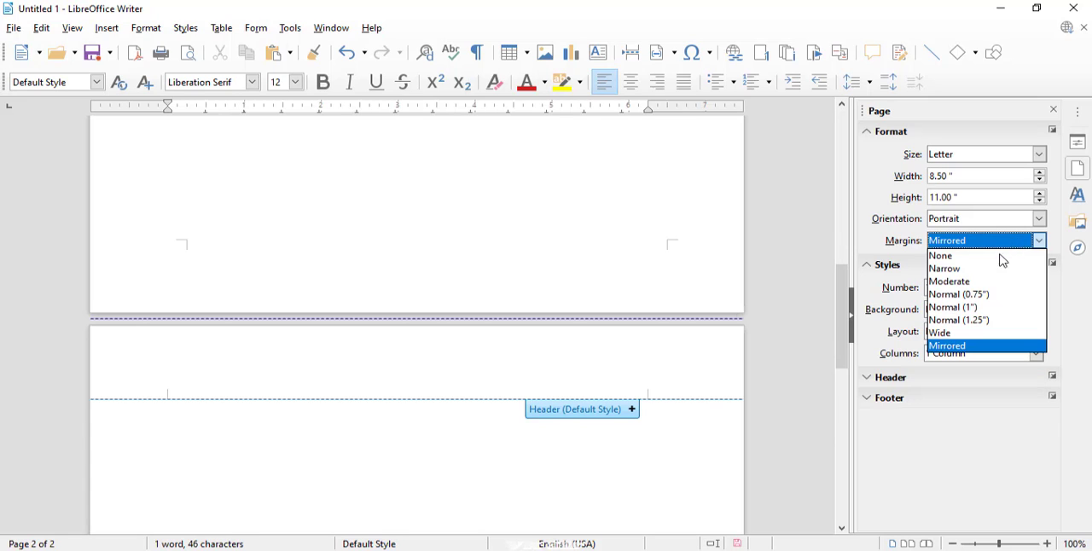
left_click(947, 337)
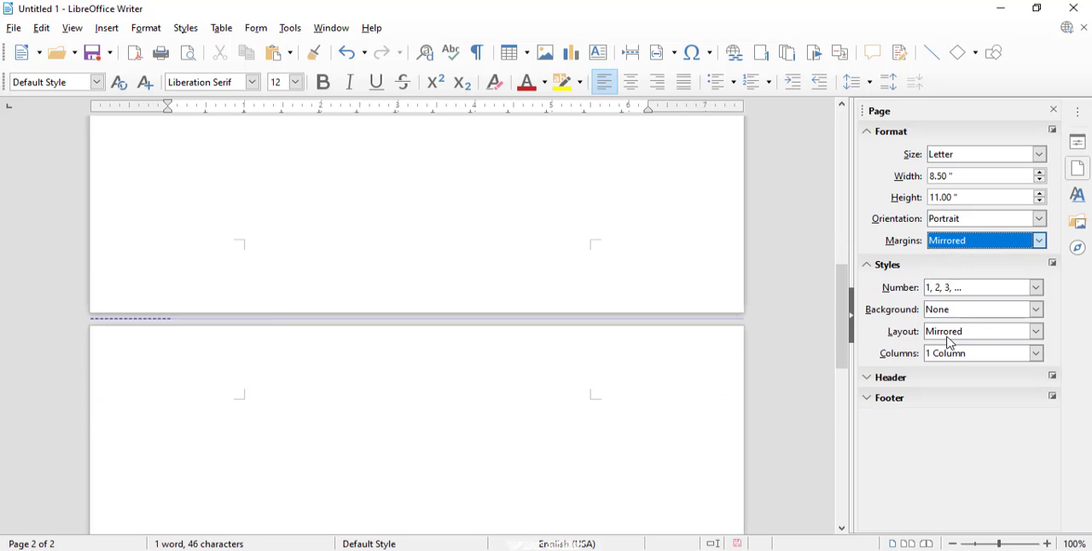
left_click(990, 244)
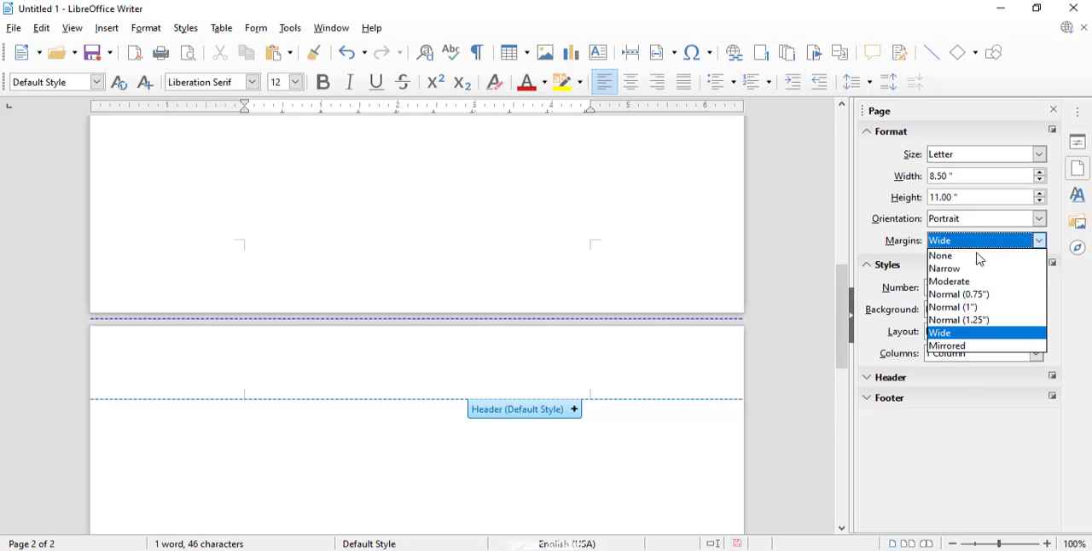
left_click(956, 333)
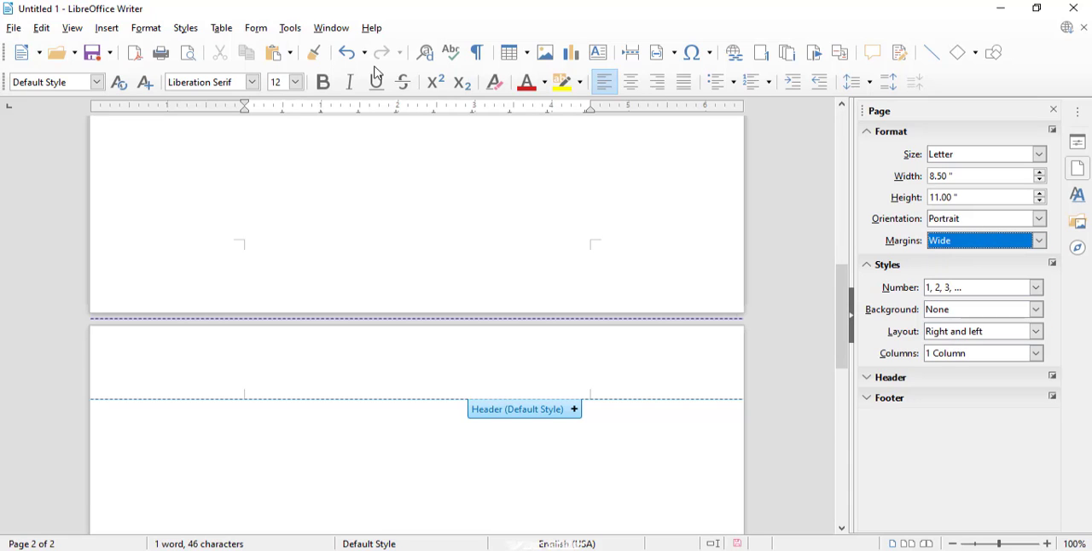
- Open the print preview and view the document as a book and as a single page
left_click(13, 28)
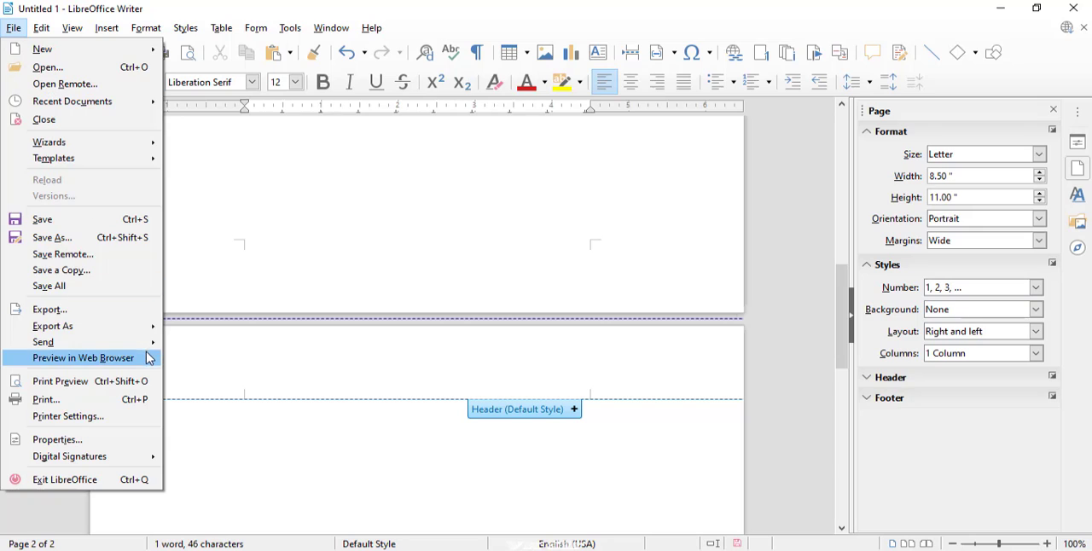
left_click(109, 386)
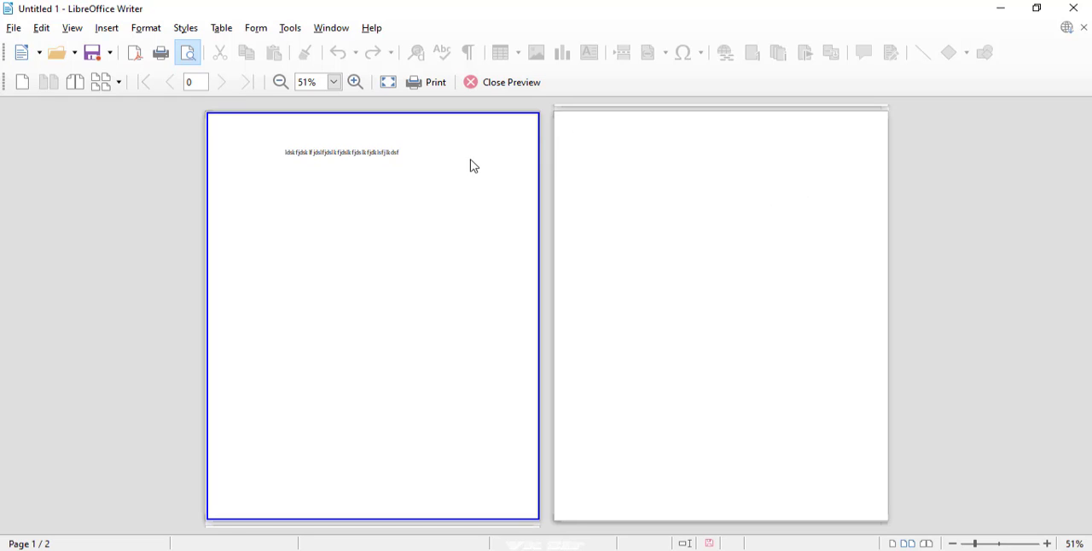
left_click(85, 89)
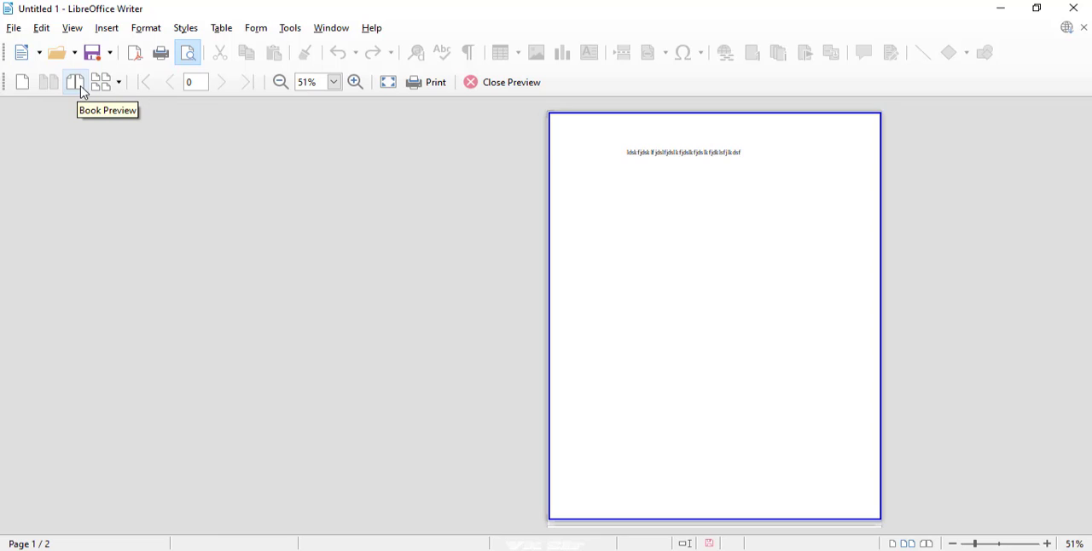
left_click(30, 90)
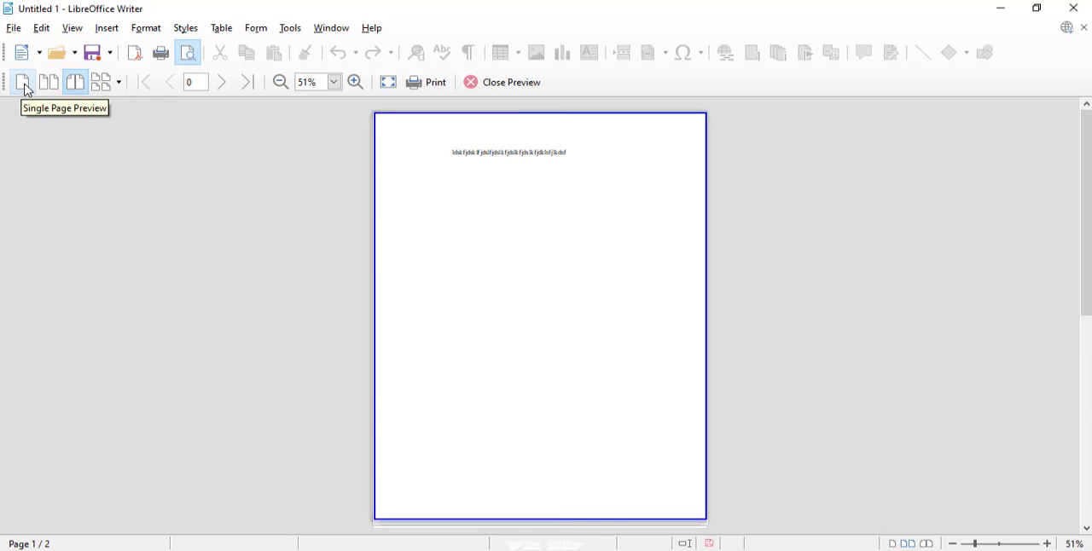
- View the document in a 5 x 2 multiple-page preview and in book preview, and close the print preview
left_click(114, 86)
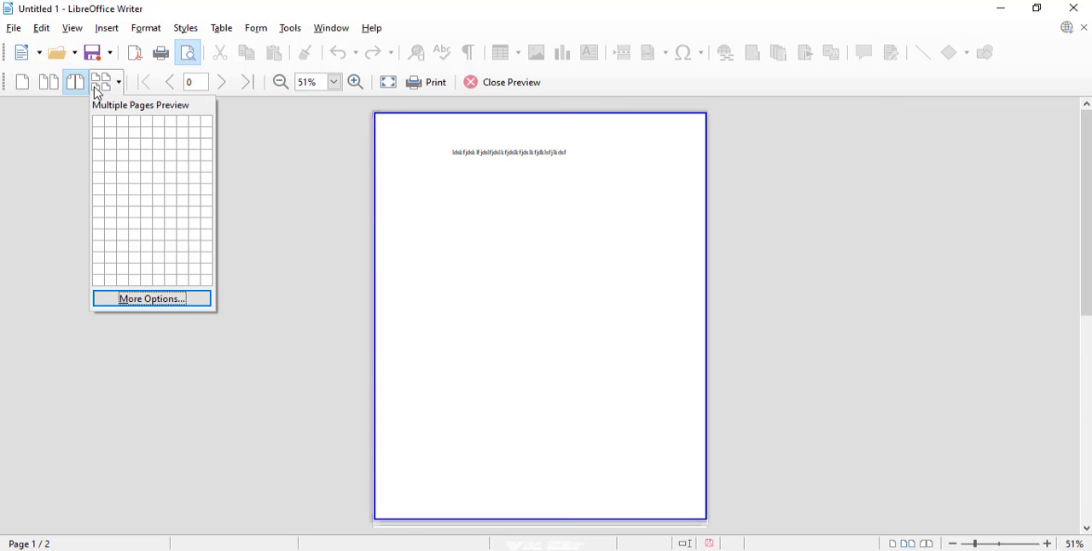
left_click(107, 86)
left_click(111, 86)
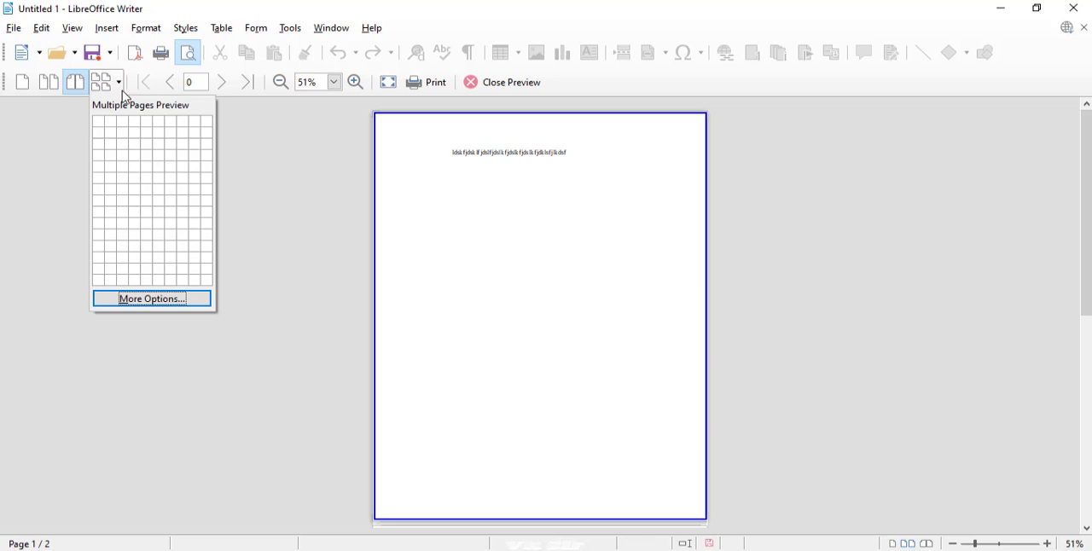
left_click(150, 142)
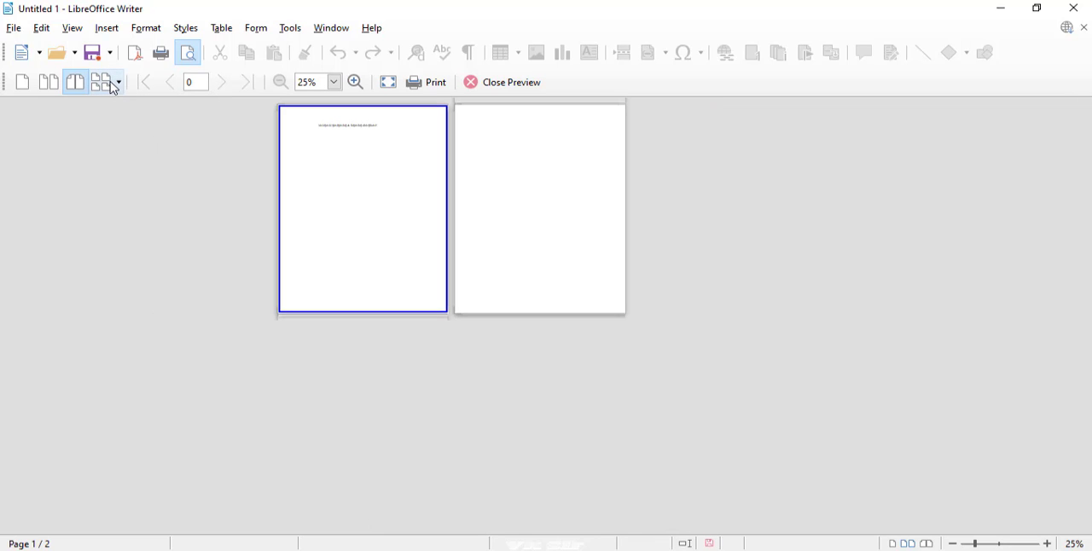
left_click(75, 83)
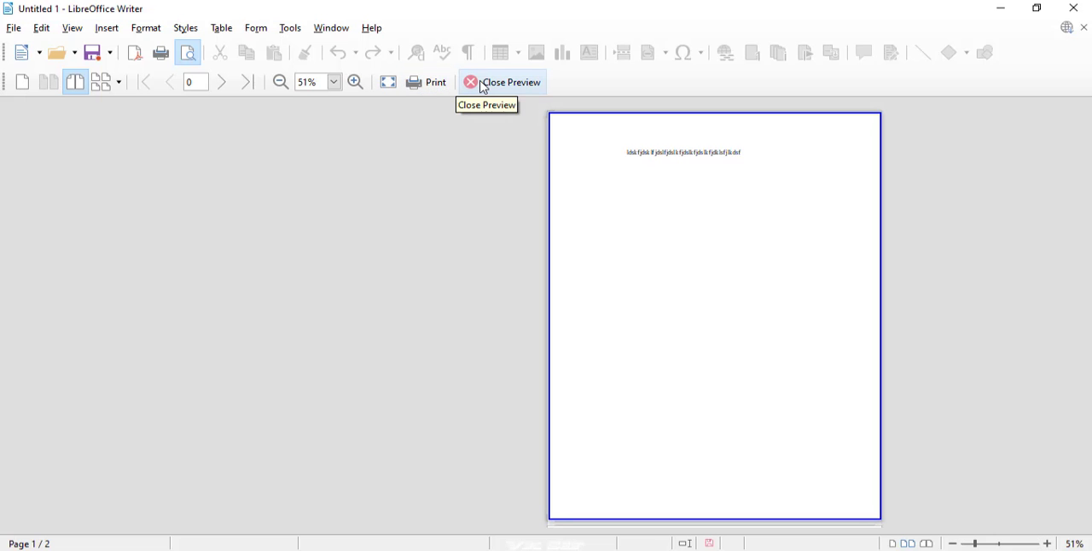
left_click(484, 85)
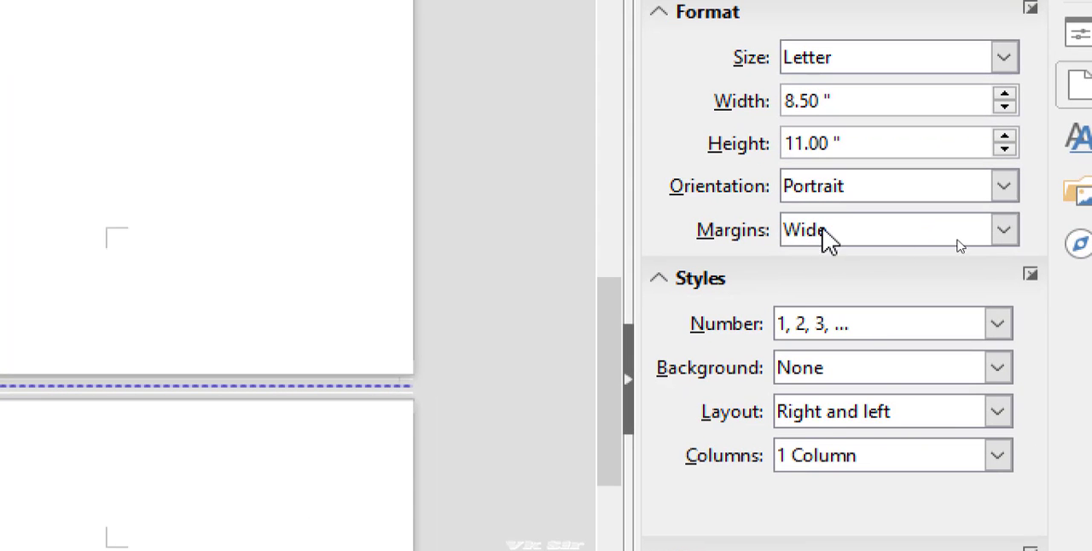
- Set the page margins to Normal (0.75") and view the page number formats, keeping 1, 2, 3
left_click(974, 245)
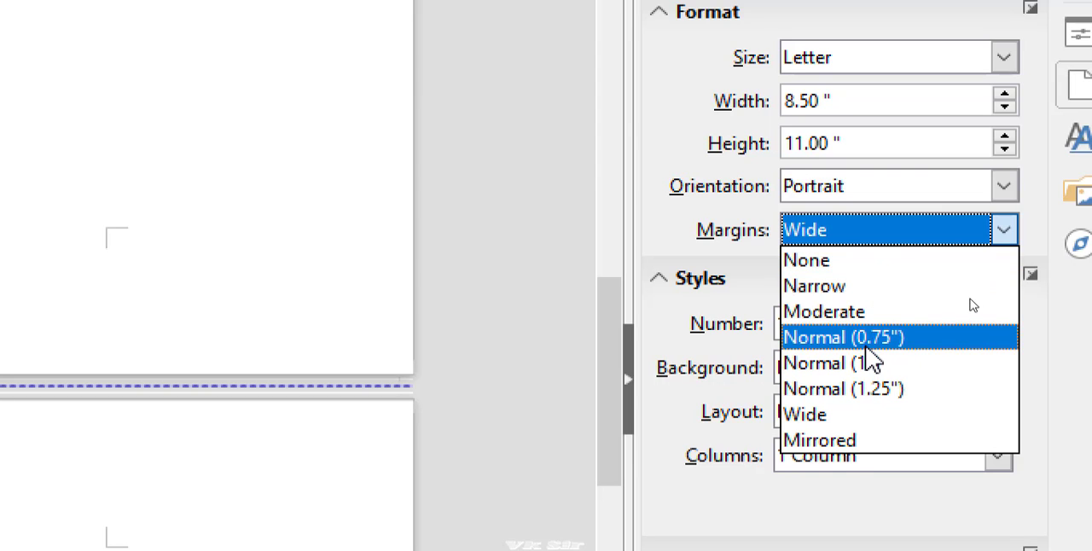
left_click(802, 360)
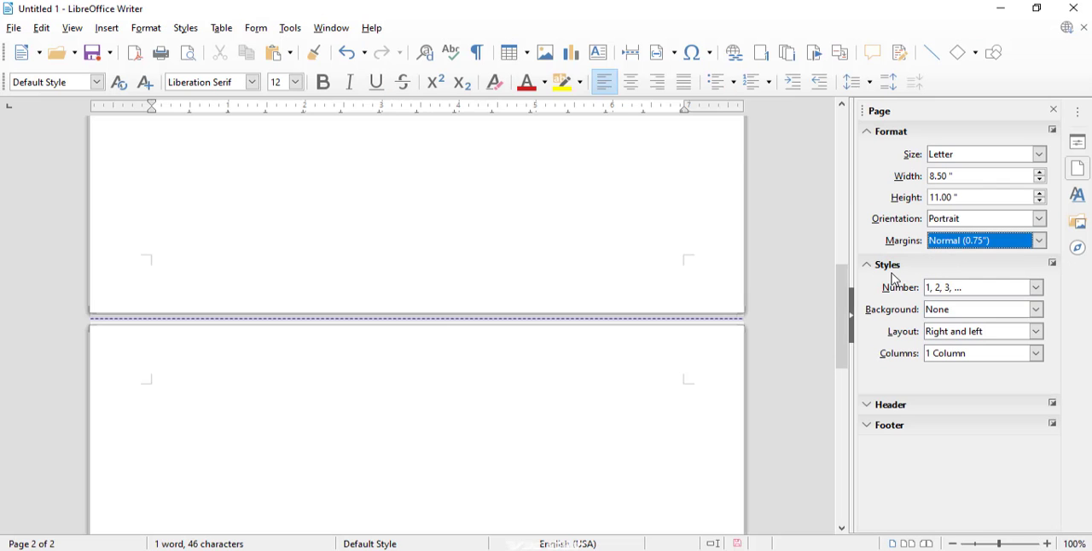
left_click(960, 291)
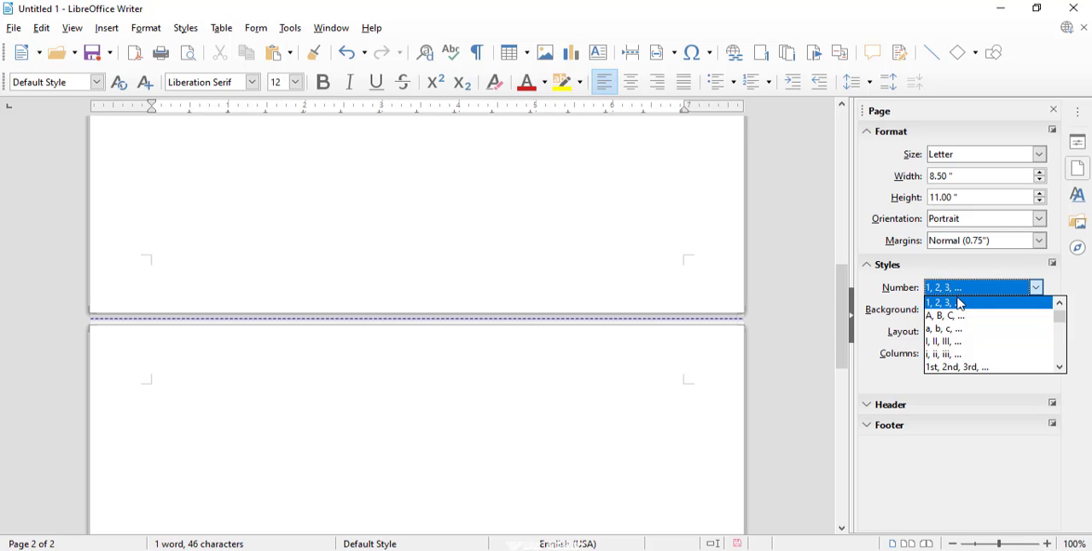
left_click(955, 305)
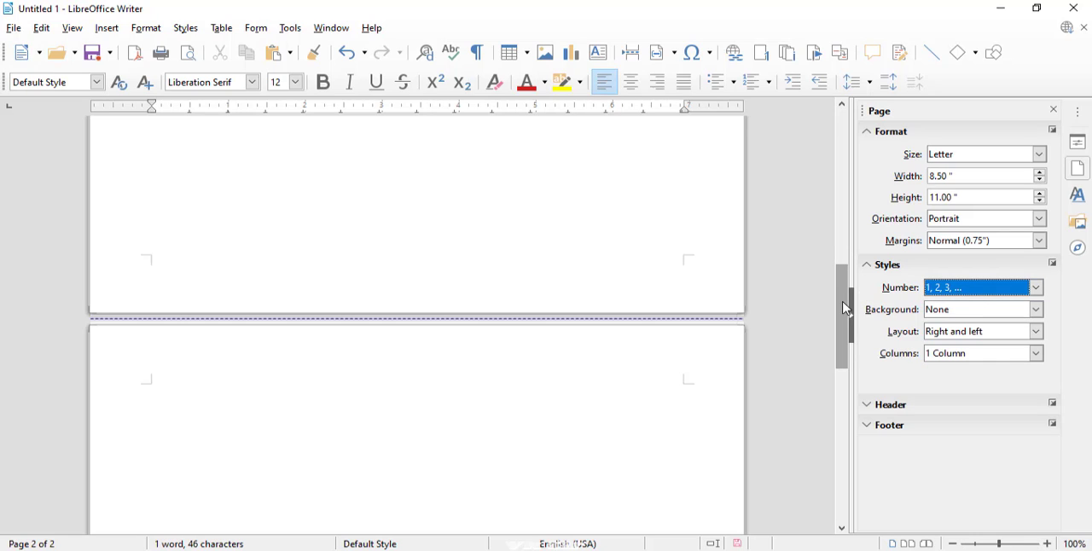
- Set the page number format to 1st, 2nd, 3rd
left_click_drag(844, 261, 823, 323)
left_click(955, 289)
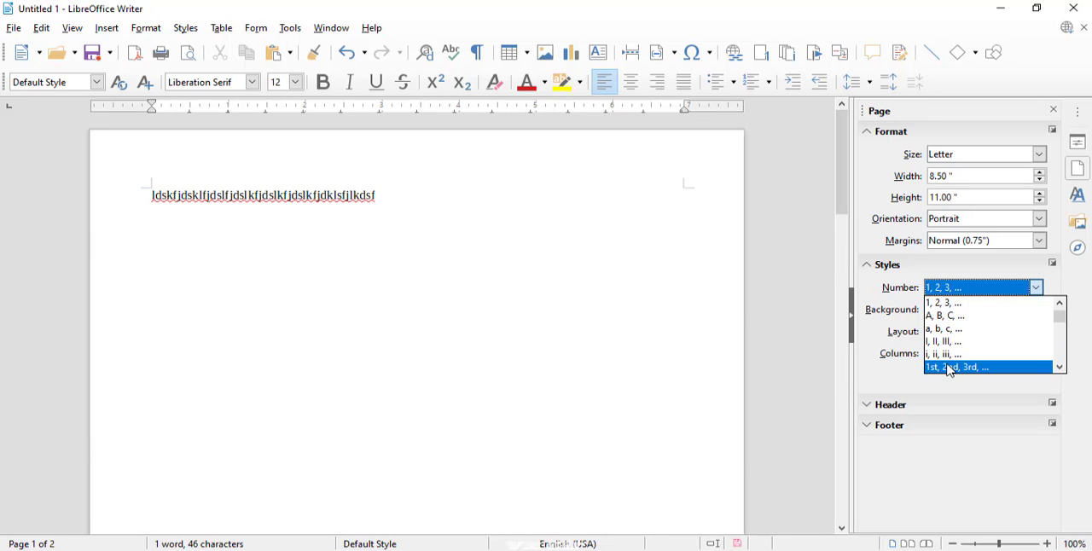
left_click(946, 306)
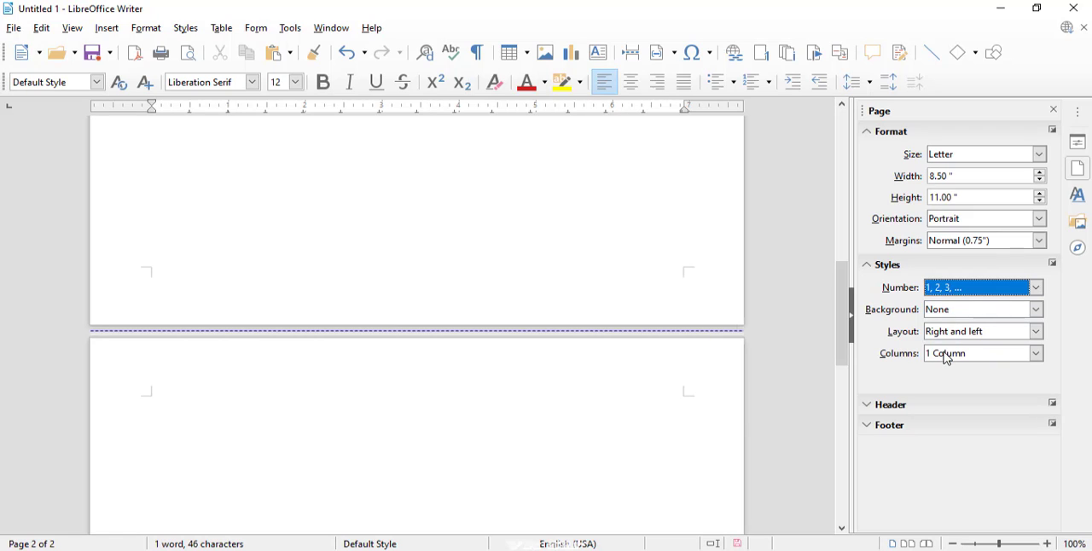
left_click(947, 290)
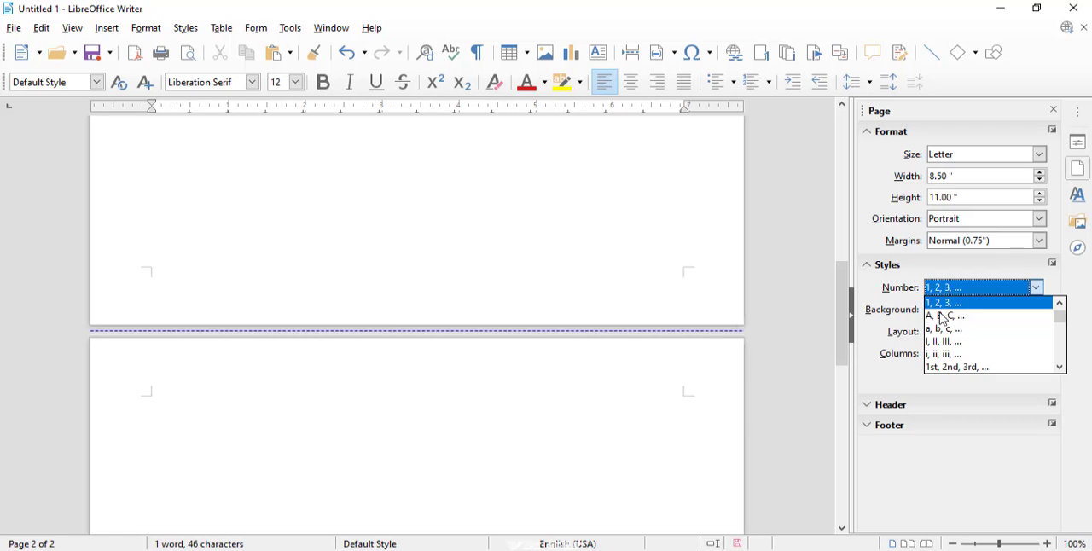
left_click(939, 365)
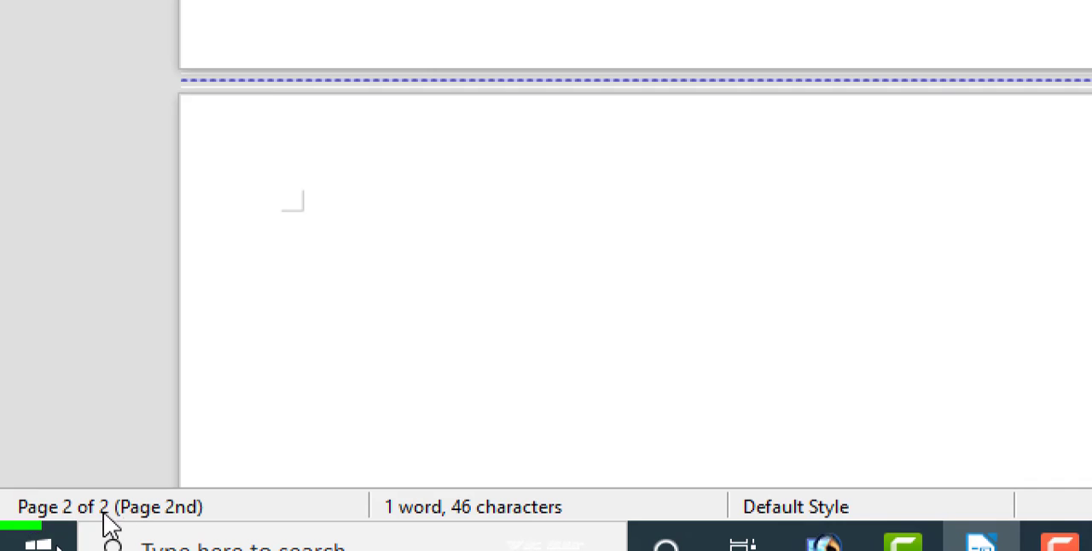
- Open and dismiss the page navigation dialog, and try the page number formats One, Two, Three and a, .., aa, .., aaa
left_click(134, 508)
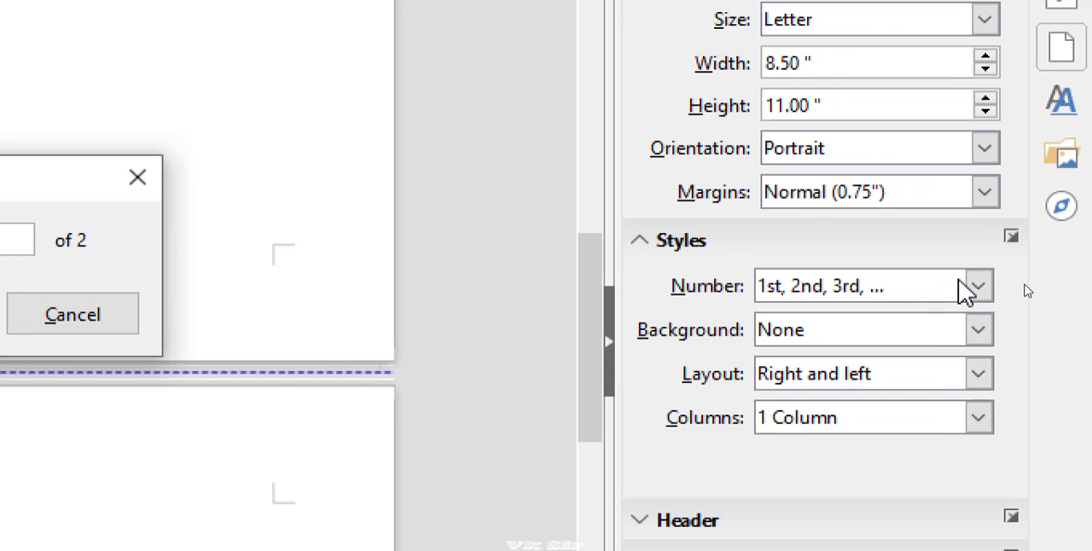
left_click(137, 177)
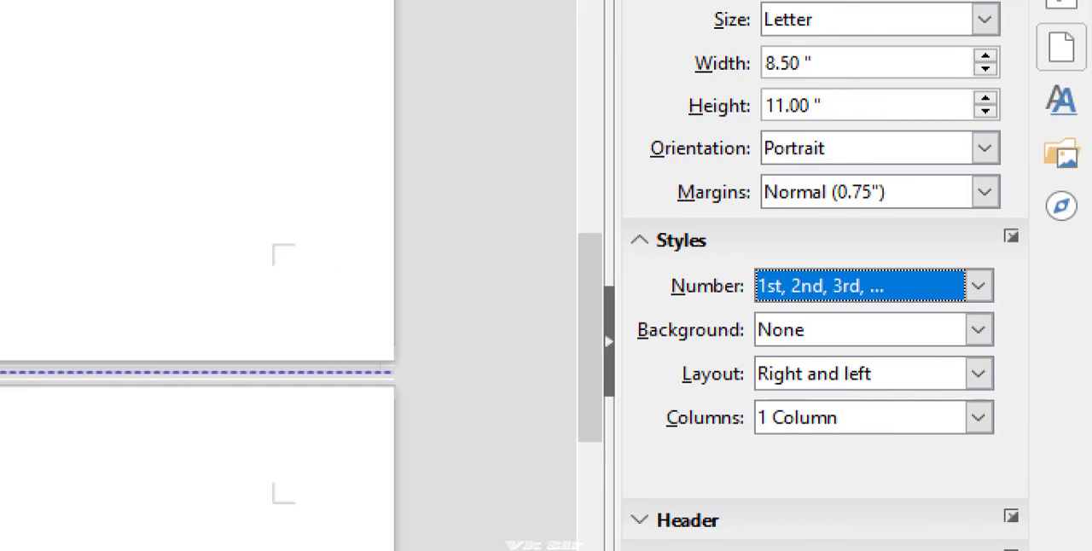
left_click(979, 288)
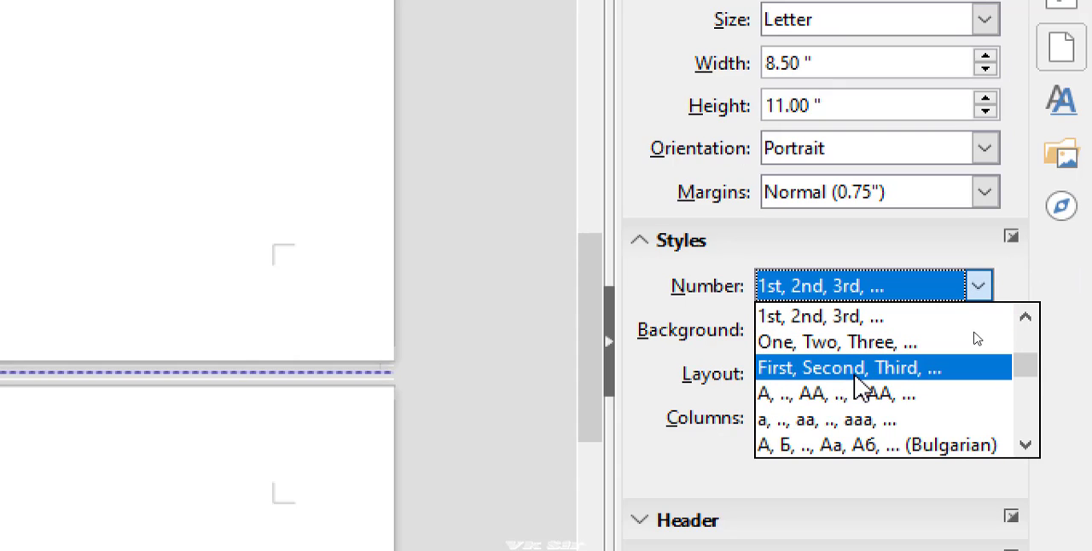
left_click(802, 345)
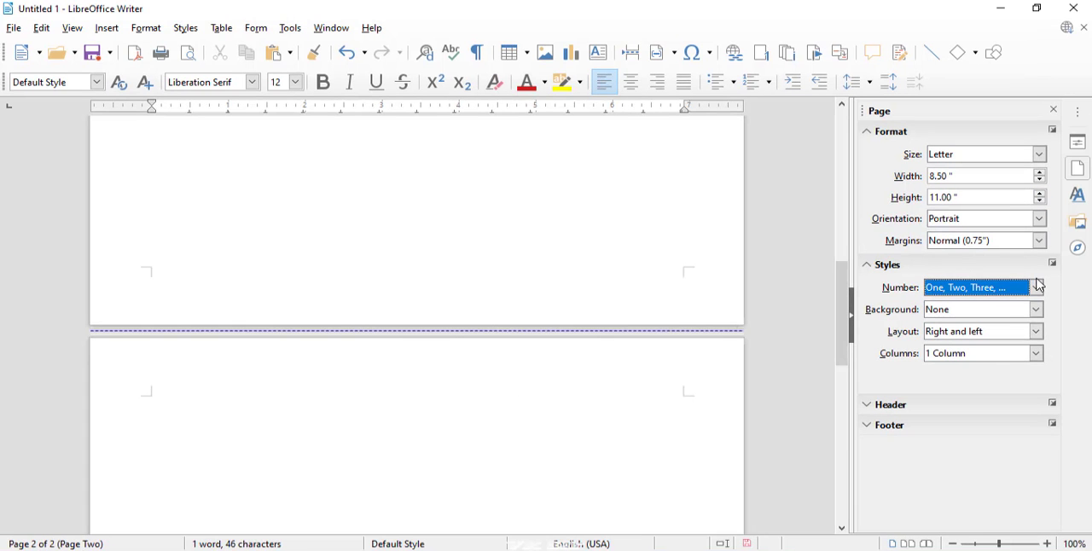
left_click(1039, 288)
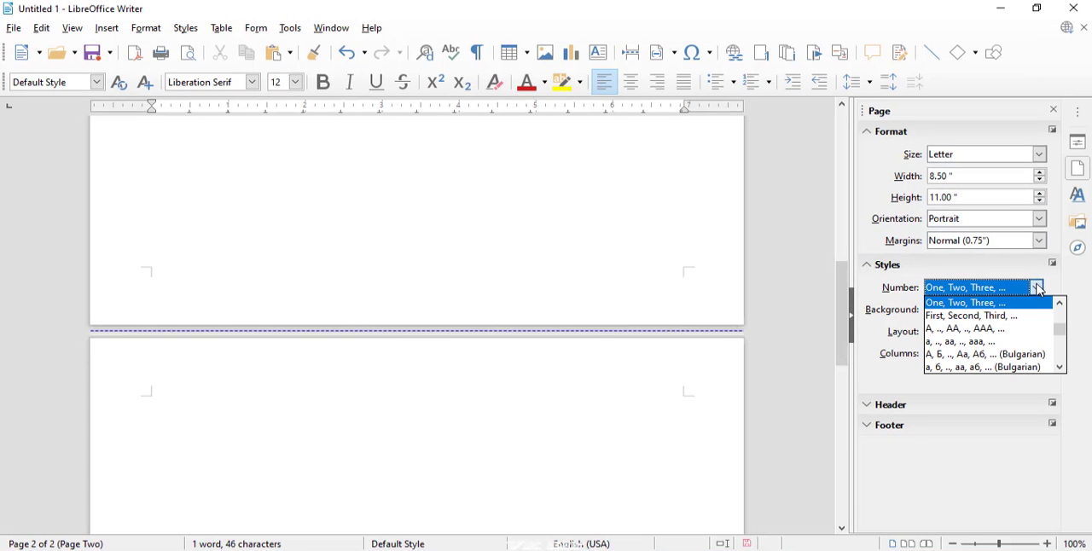
left_click(949, 344)
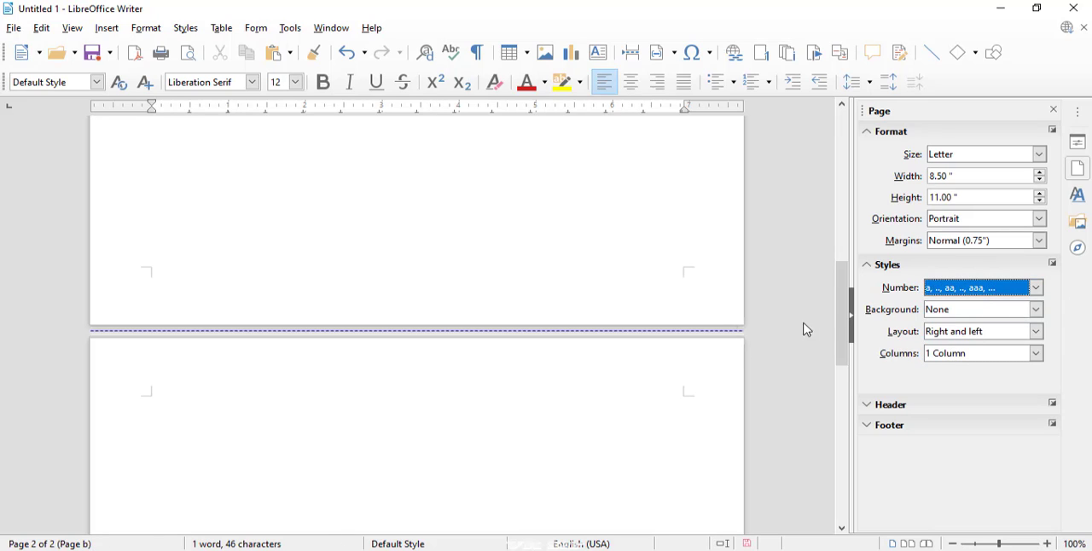
- Return to the first page and set the page number format to а, б, .., аа, аб, ... (Bulgarian)
left_click_drag(848, 316, 757, 190)
left_click(518, 335)
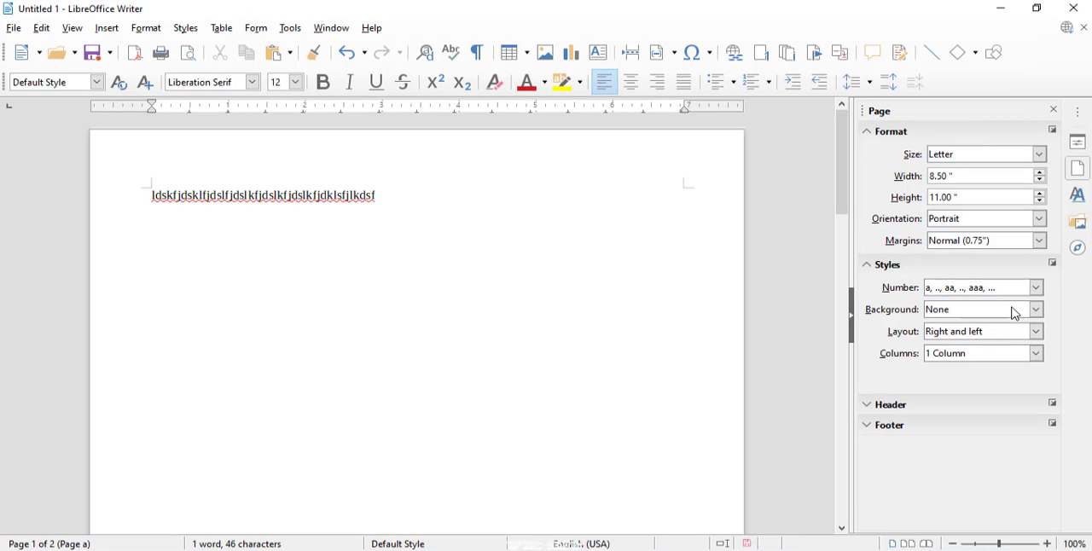
left_click(1030, 302)
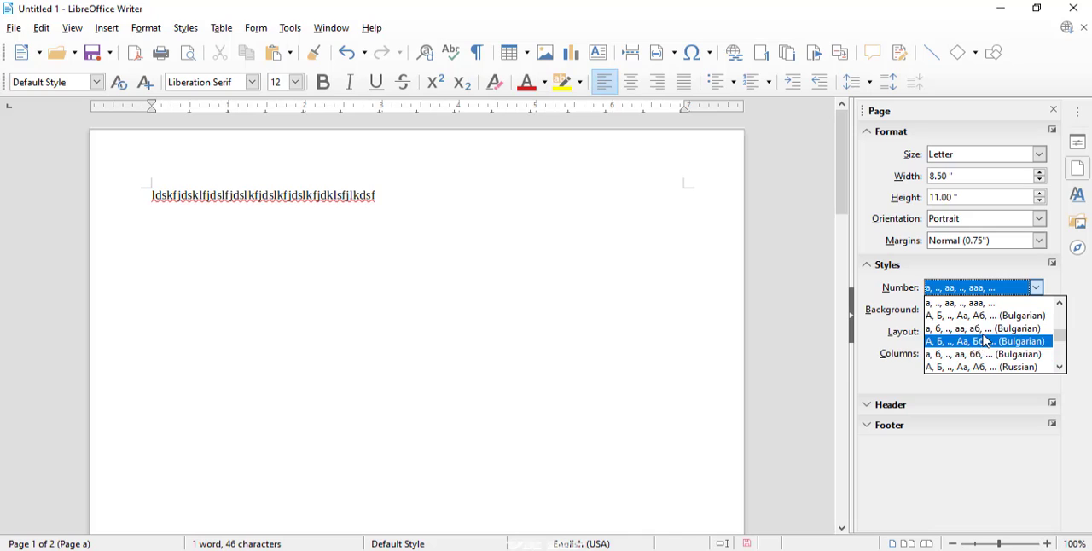
left_click(981, 331)
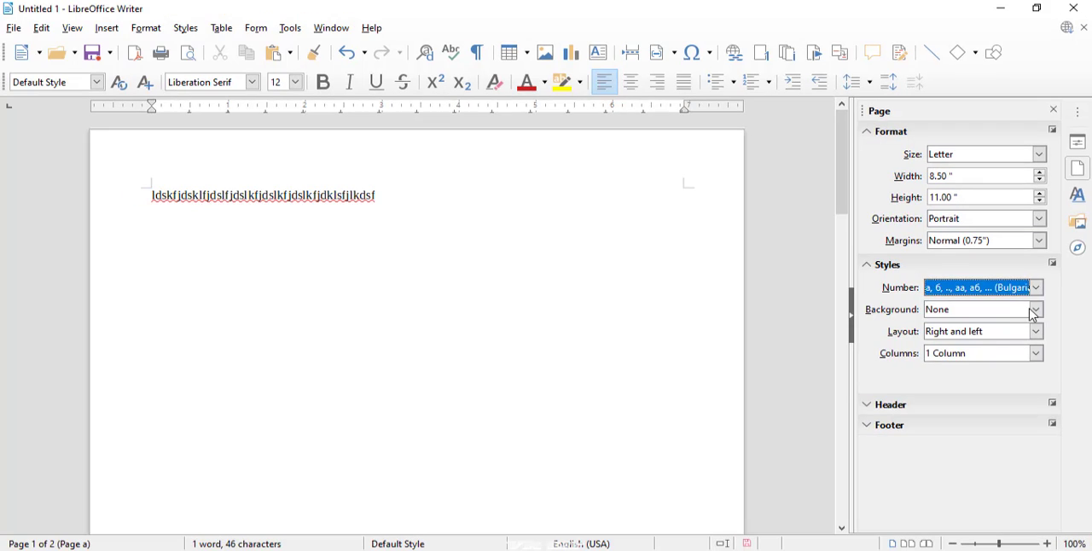
- Set the page background to a Color fill in Light Red 4
left_click(978, 310)
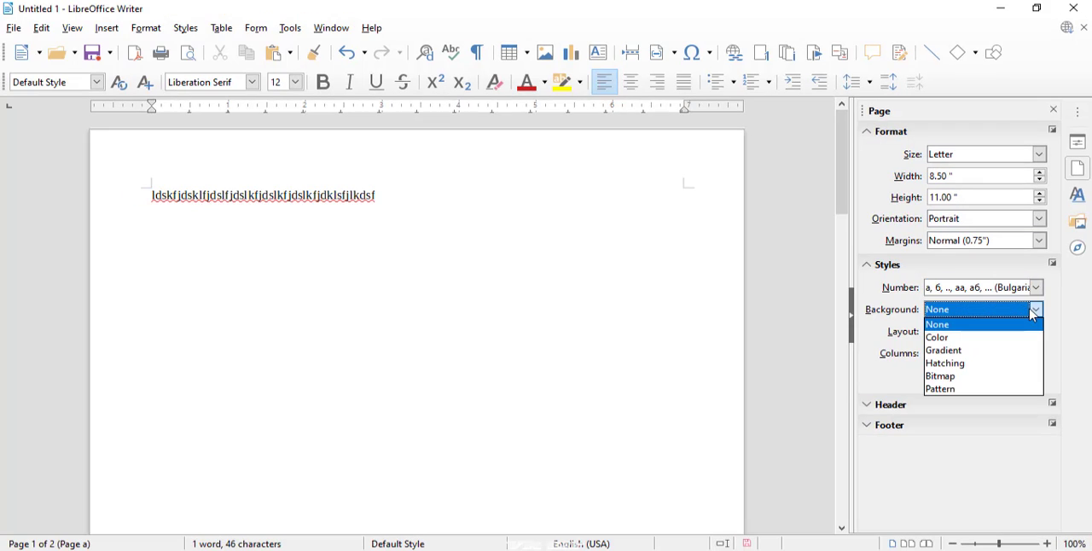
left_click(973, 338)
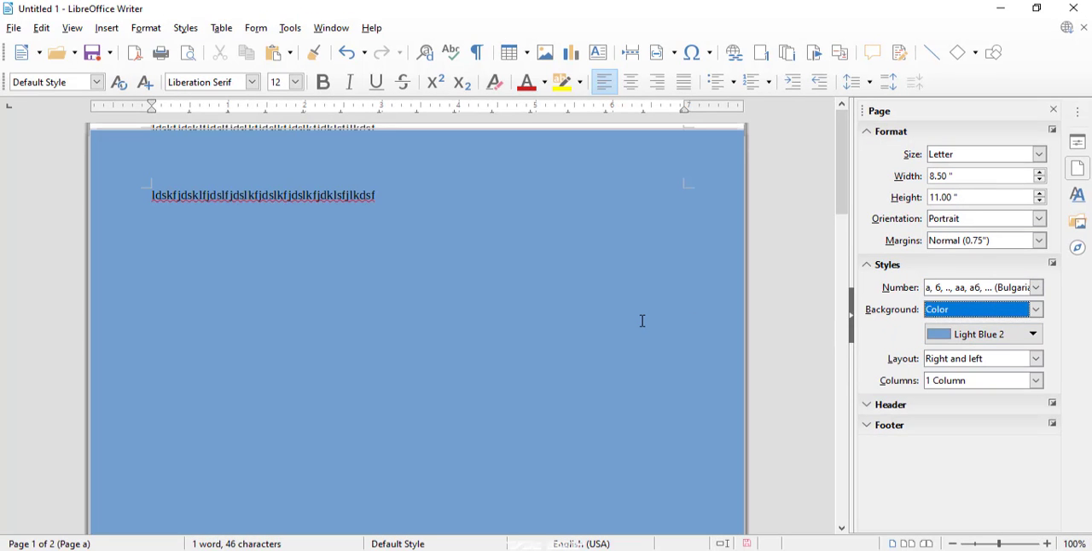
left_click(990, 334)
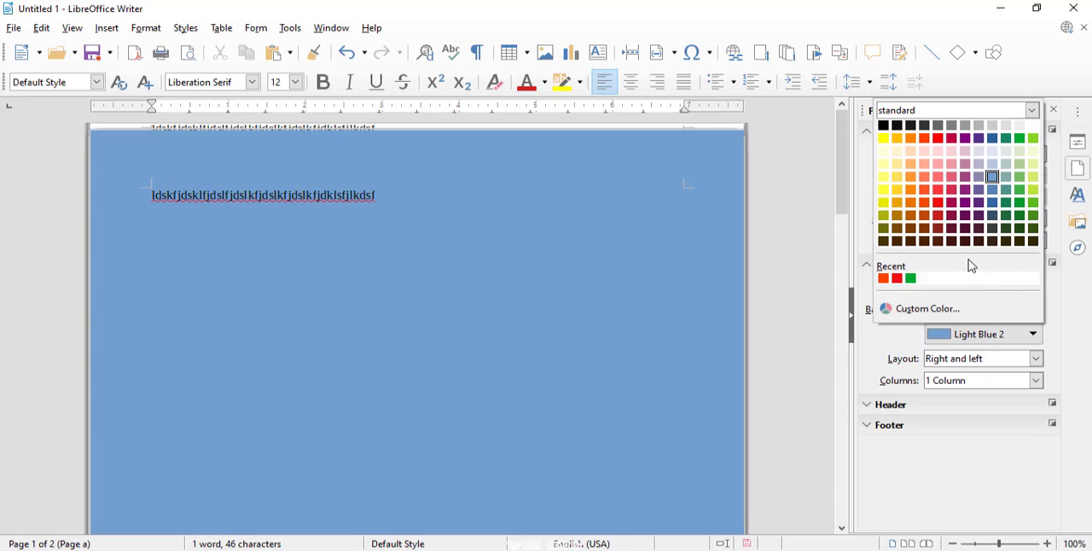
left_click(941, 148)
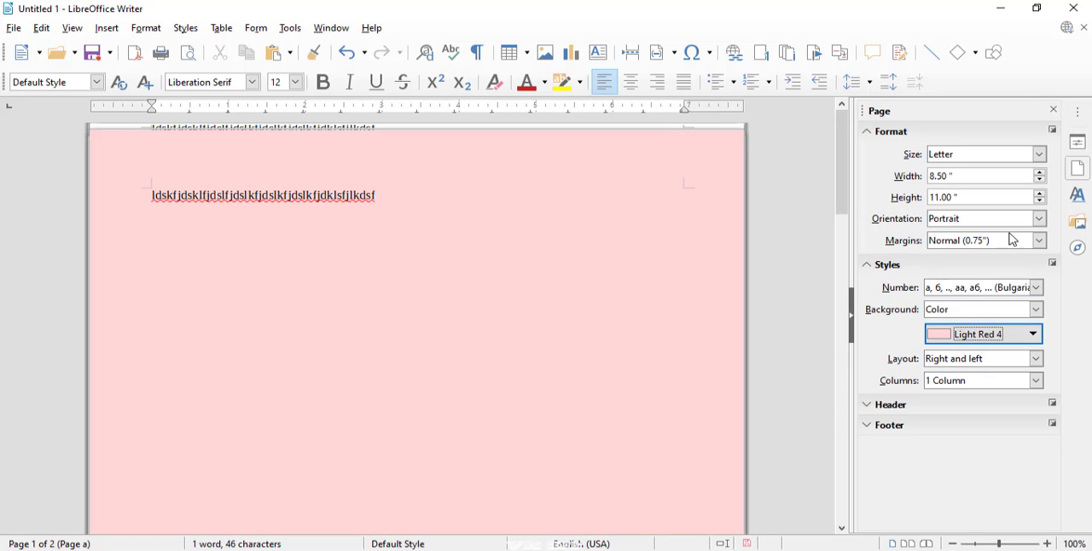
- Change the page background color to Orange, and open and dismiss the custom color picker
left_click(1016, 332)
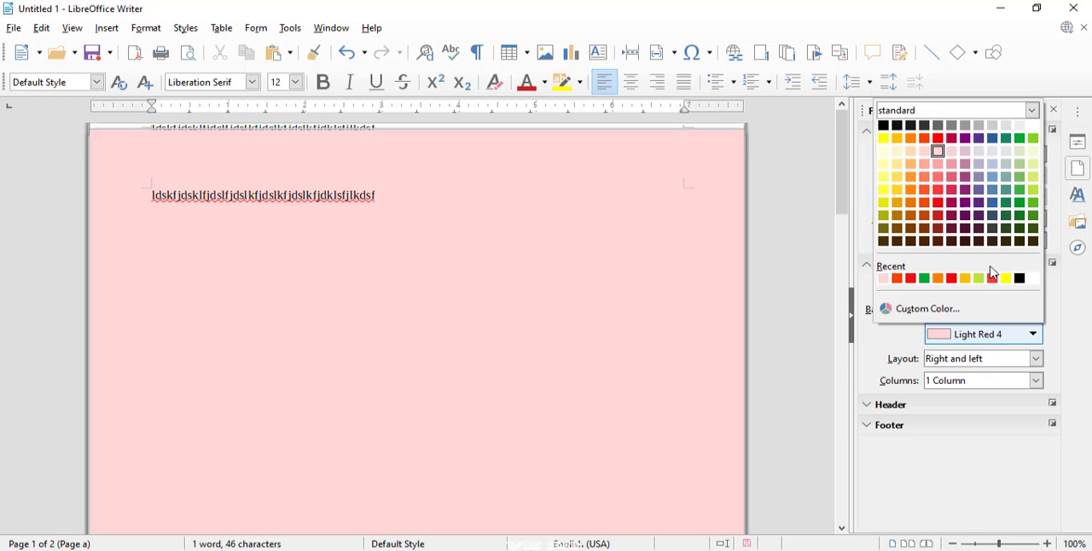
left_click(915, 143)
left_click(981, 334)
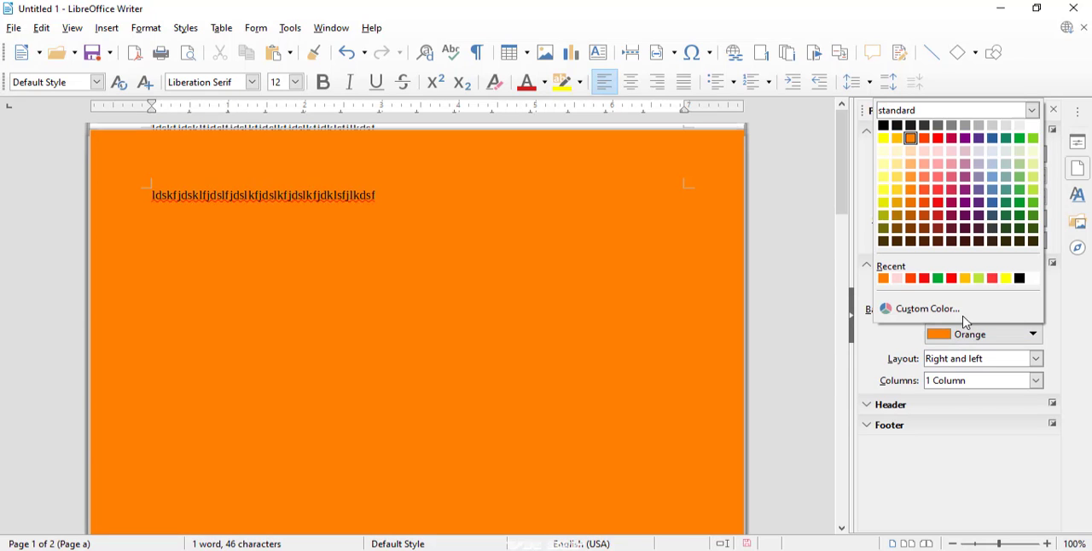
left_click(957, 312)
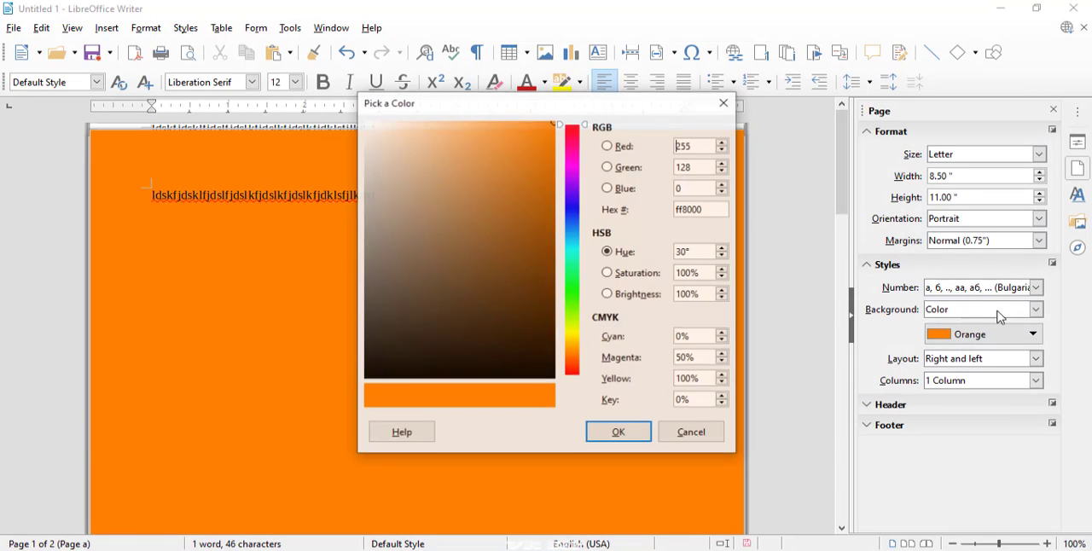
left_click(724, 103)
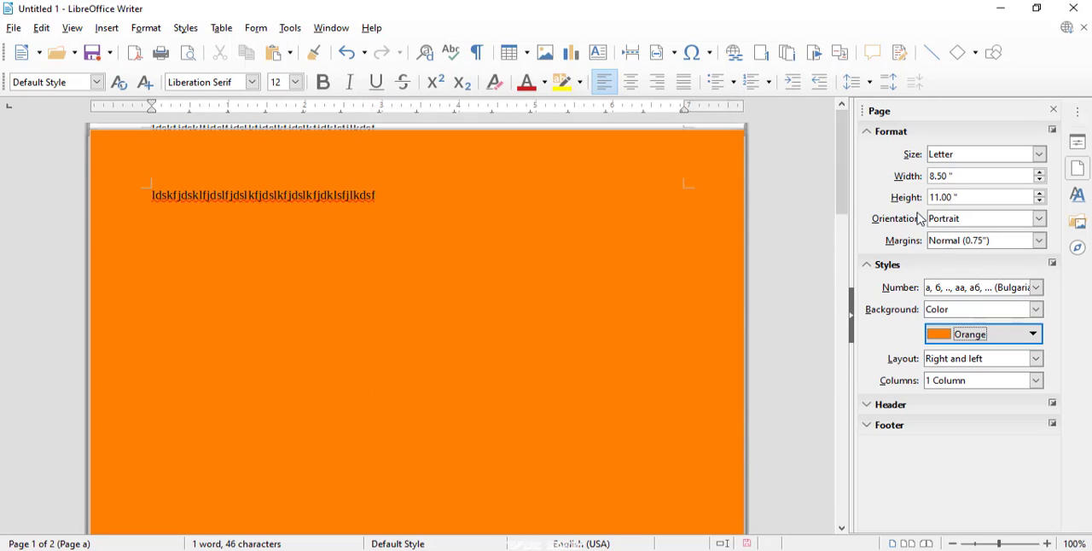
- Set the page background to Hatching with the Red Crossed 0 Degrees pattern
left_click(1032, 310)
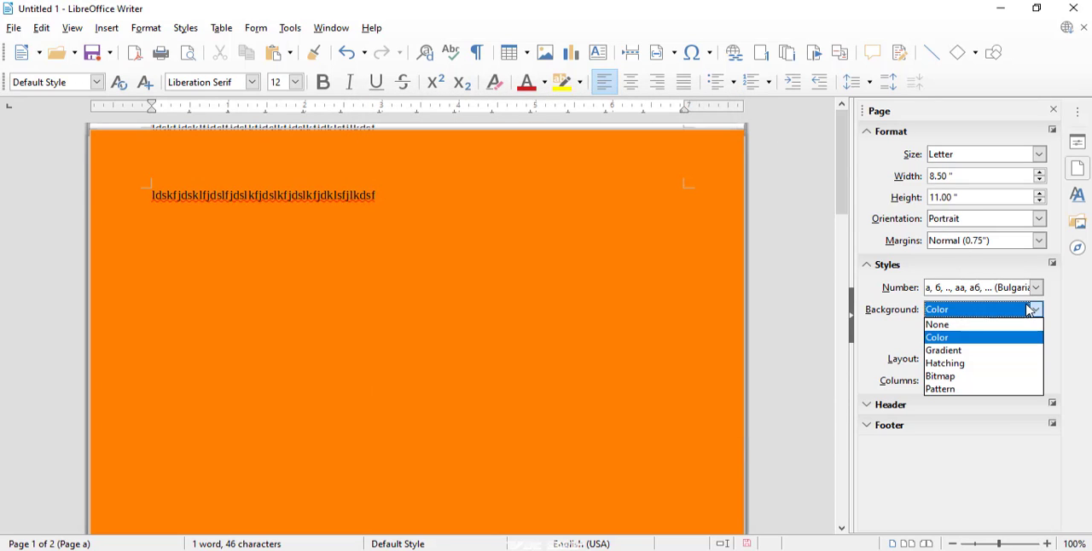
left_click(947, 364)
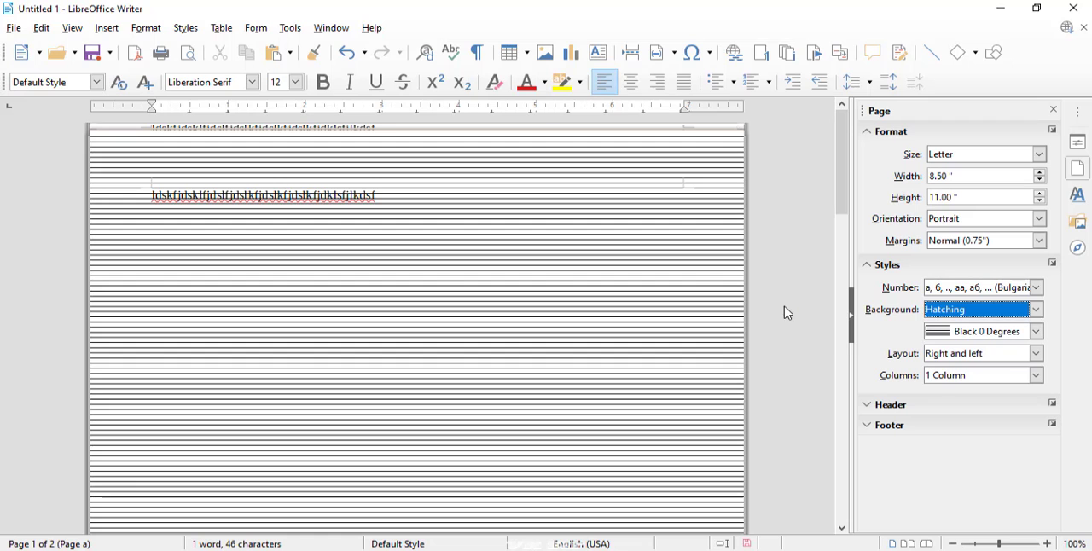
left_click(981, 339)
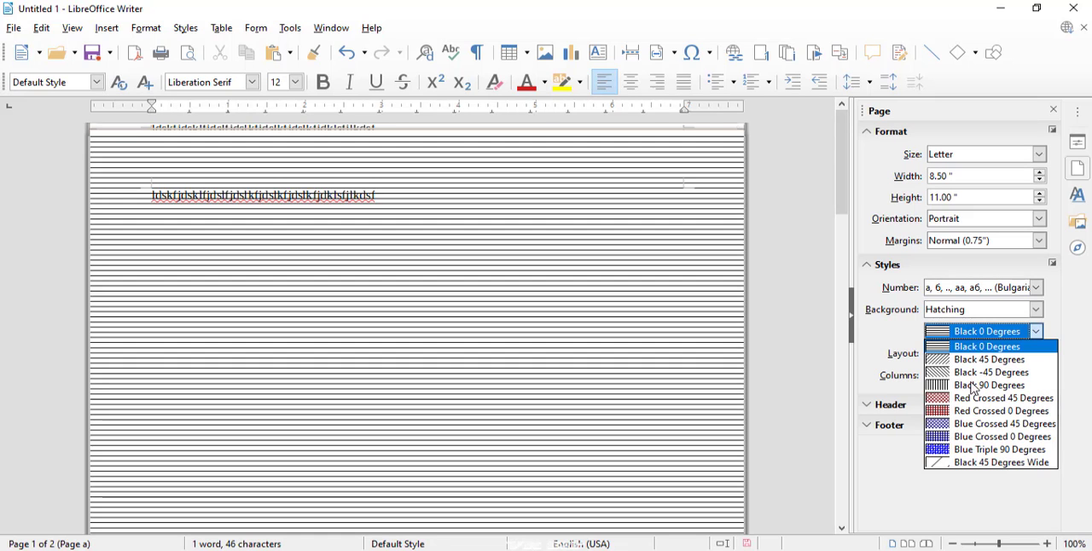
left_click(952, 416)
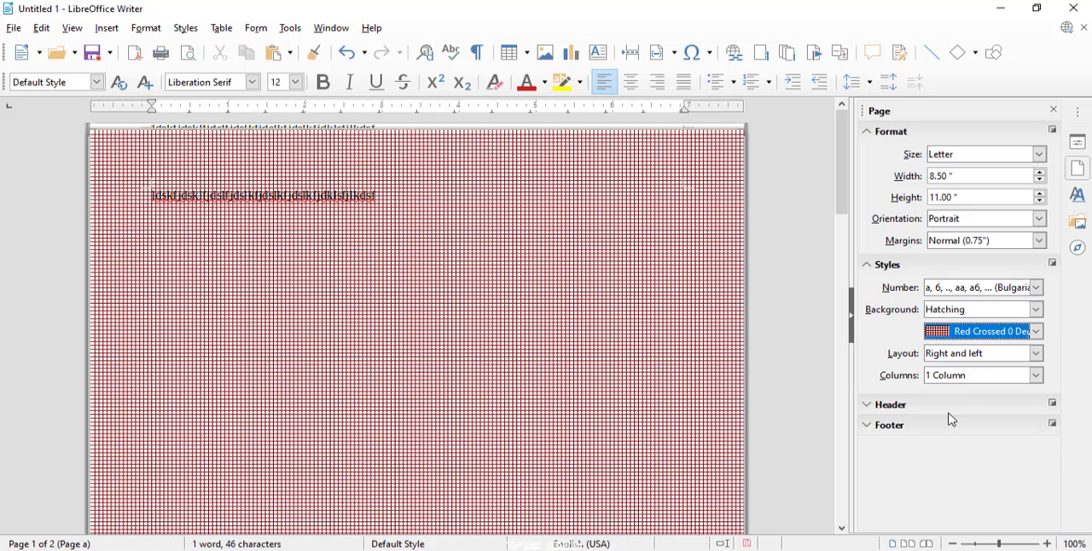
left_click(987, 334)
left_click(980, 329)
- Set the page background to a Gradient running from Dark Red 1 to Orange
left_click(964, 311)
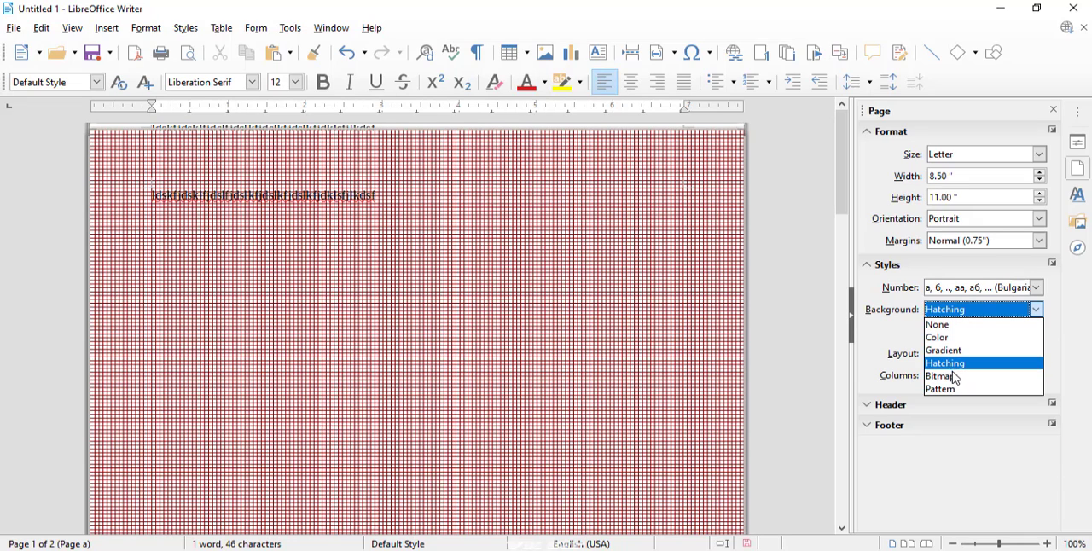
left_click(945, 351)
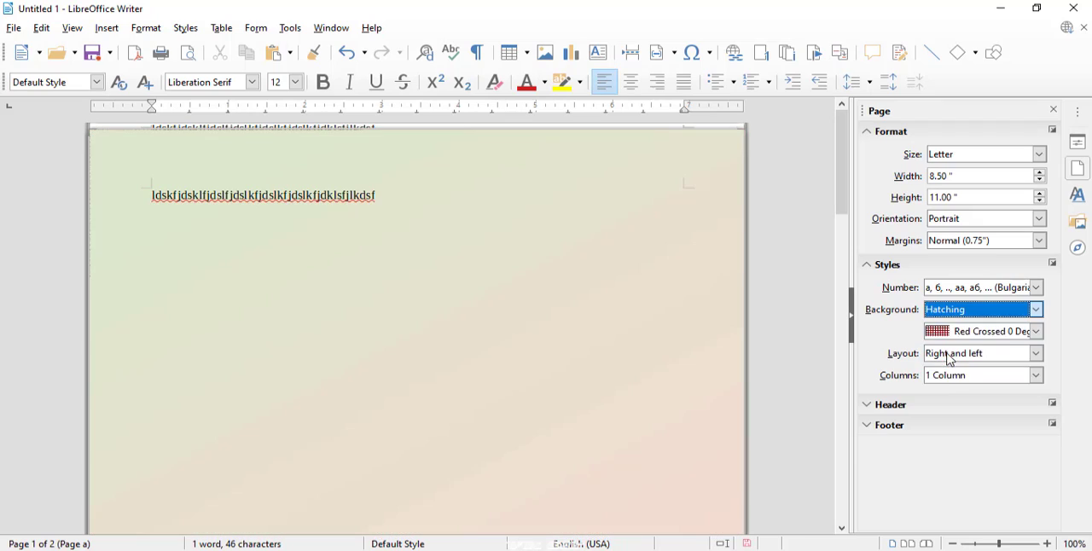
left_click(967, 322)
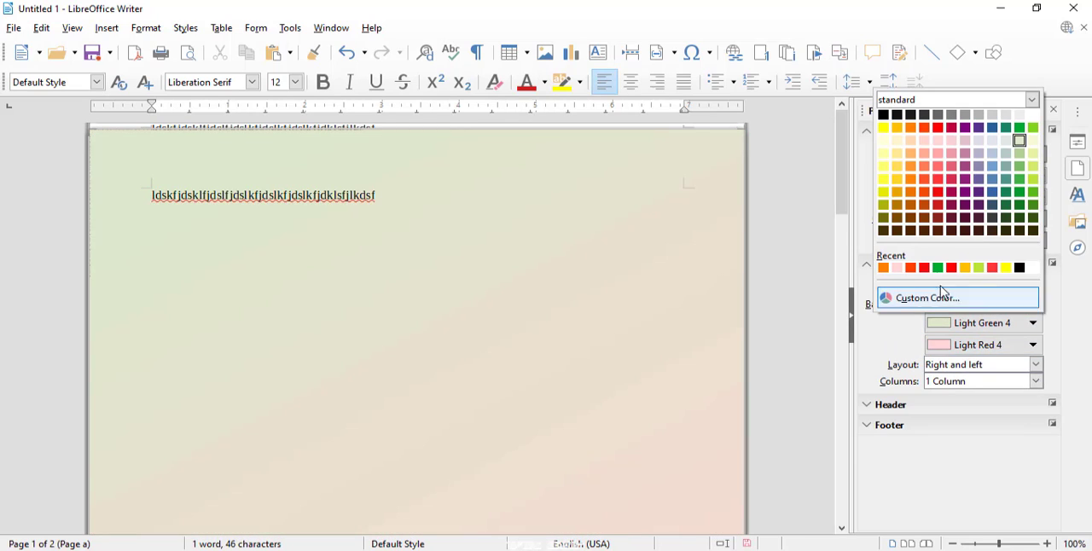
left_click(932, 270)
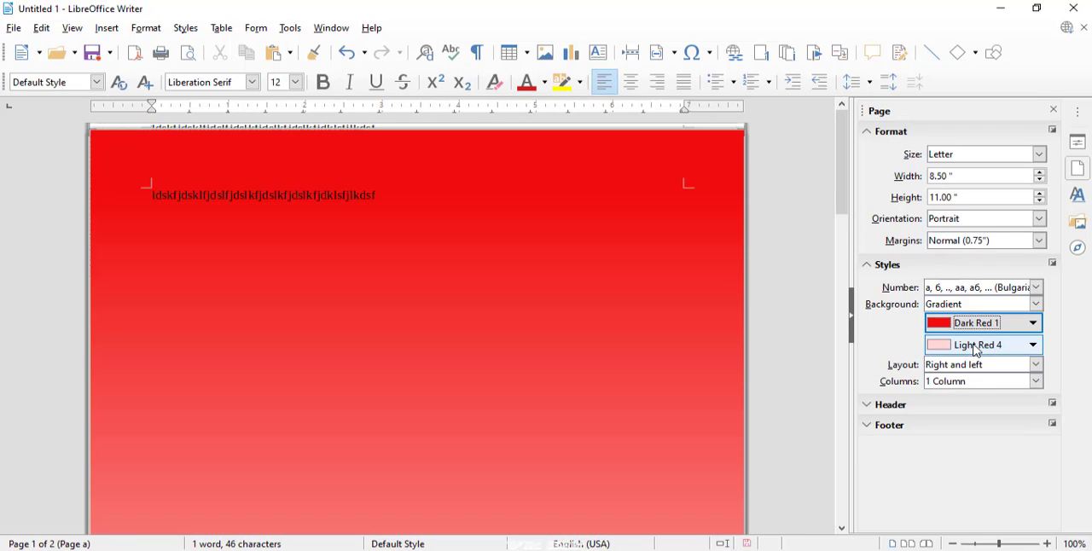
left_click(938, 345)
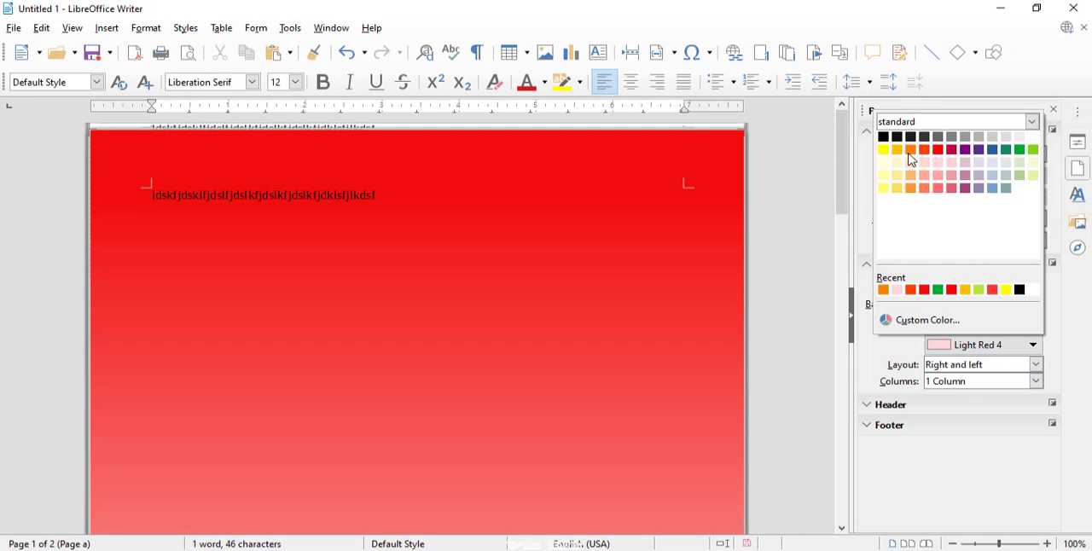
left_click(910, 150)
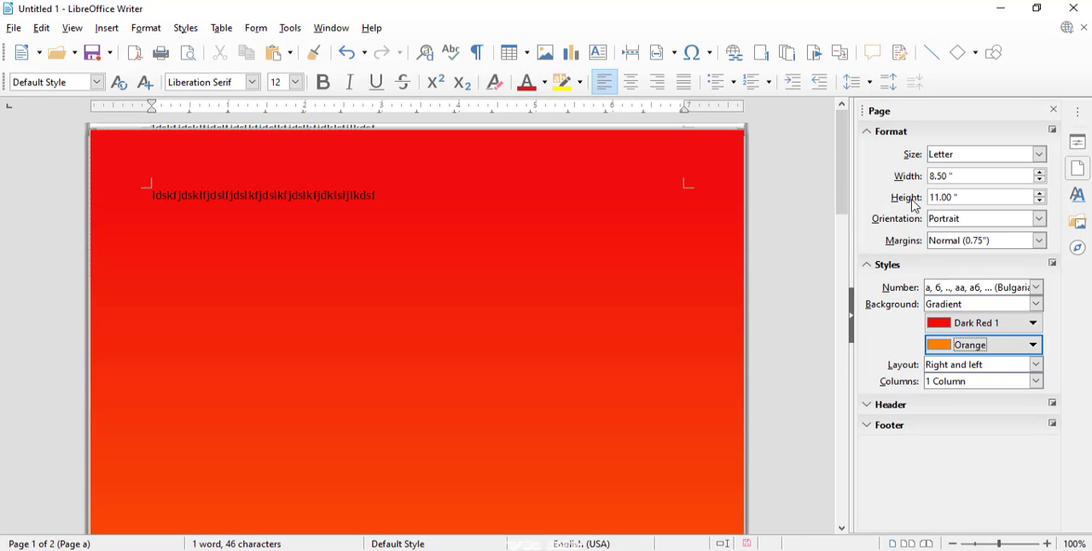
- Set the page background to Bitmap with the Maple Leaves image
left_click(1003, 305)
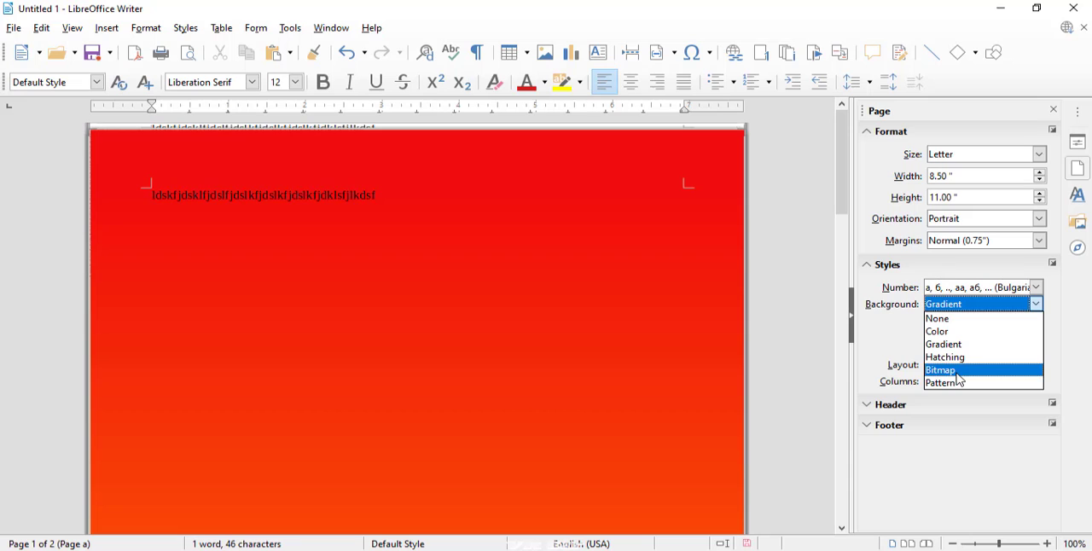
key("Escape")
scroll(975, 308, "down", 2)
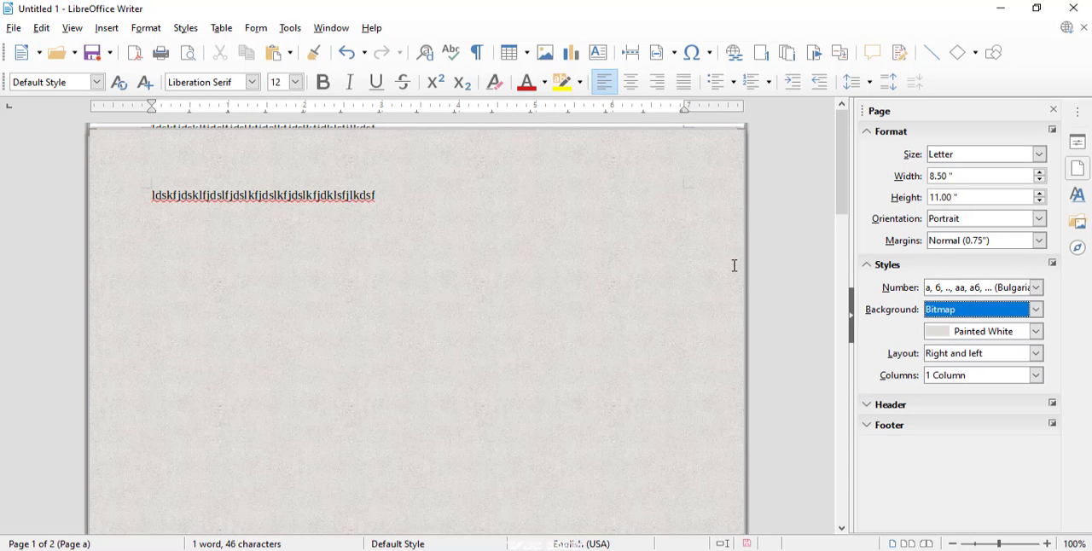
left_click(1037, 333)
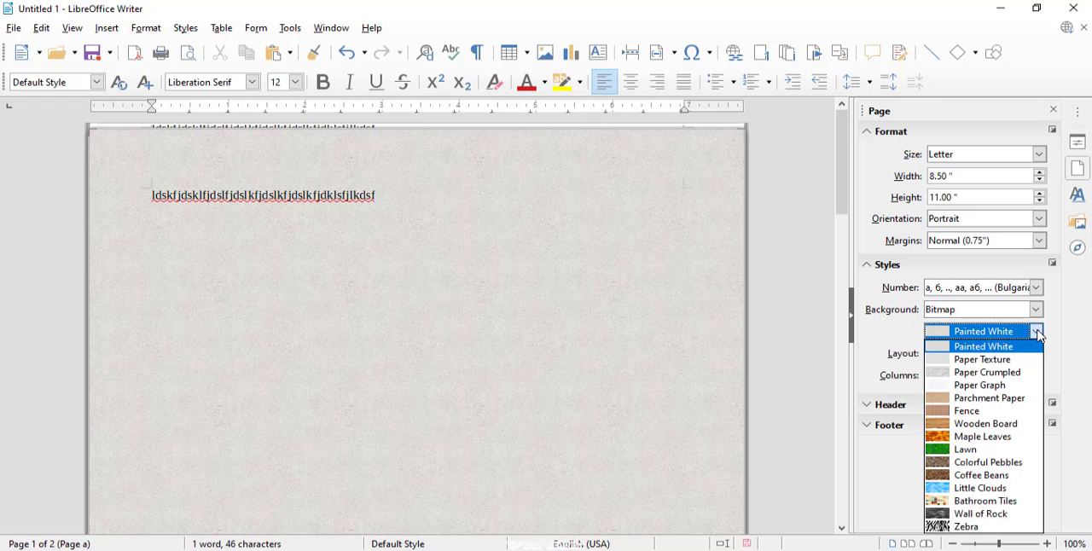
left_click(945, 438)
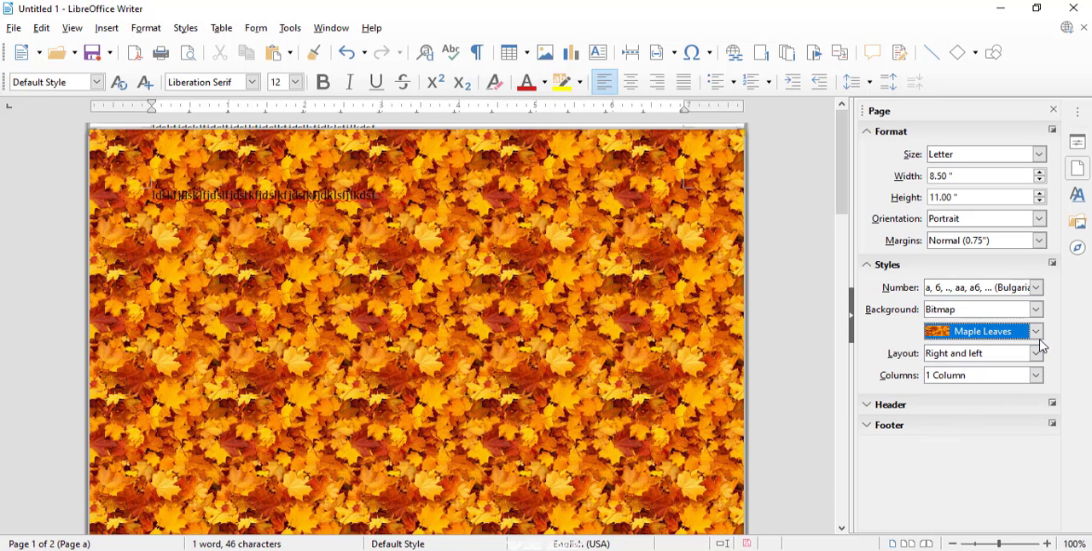
- Try the Little Clouds bitmap as the page background, and change it to Lawn
left_click(1036, 331)
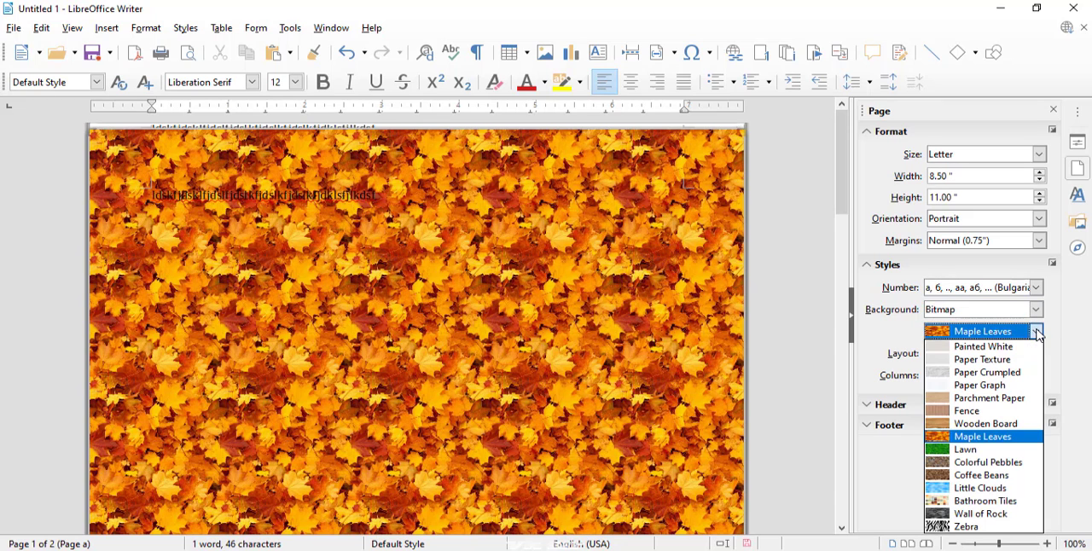
left_click(954, 491)
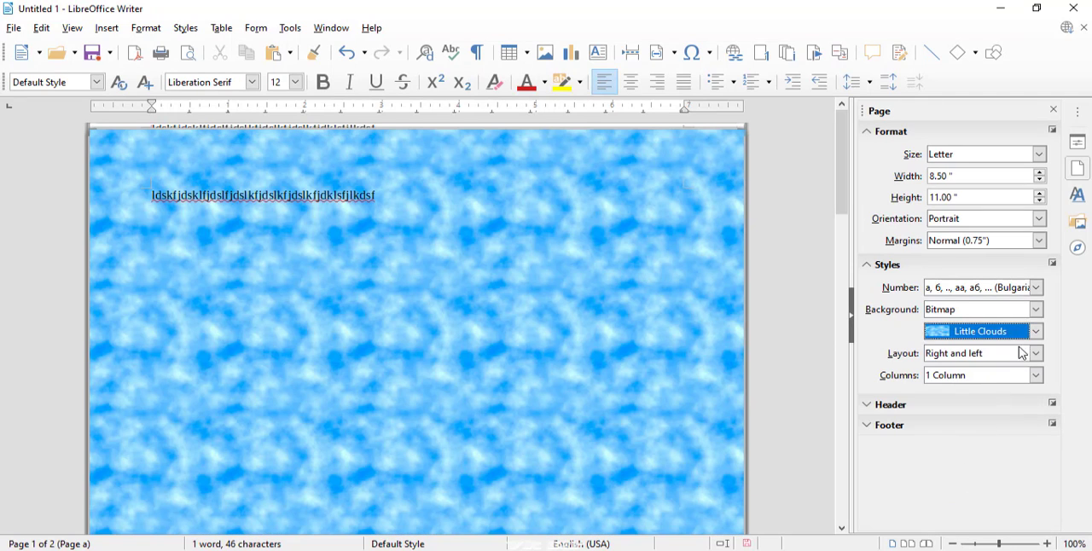
left_click(1035, 333)
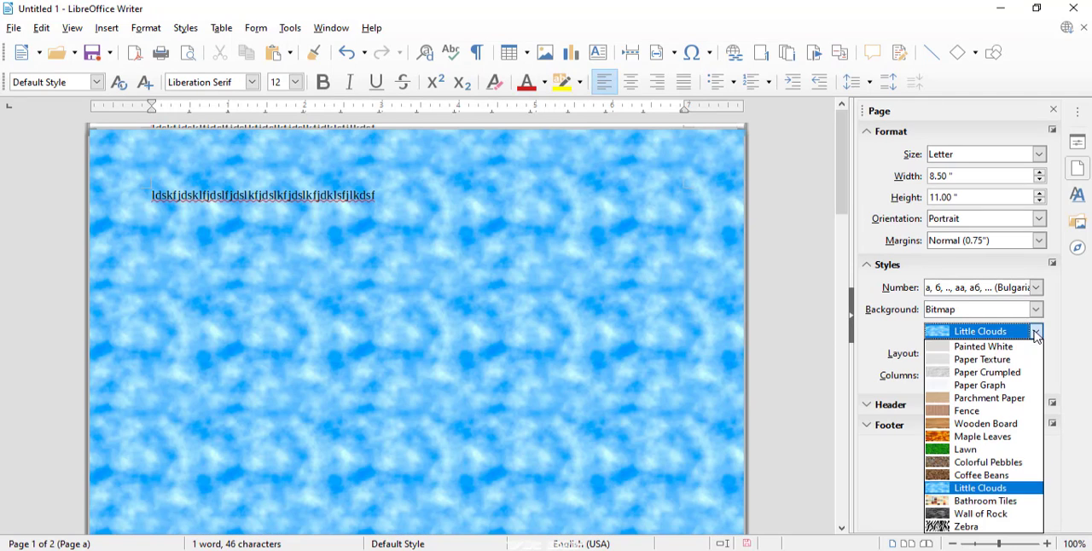
left_click(947, 449)
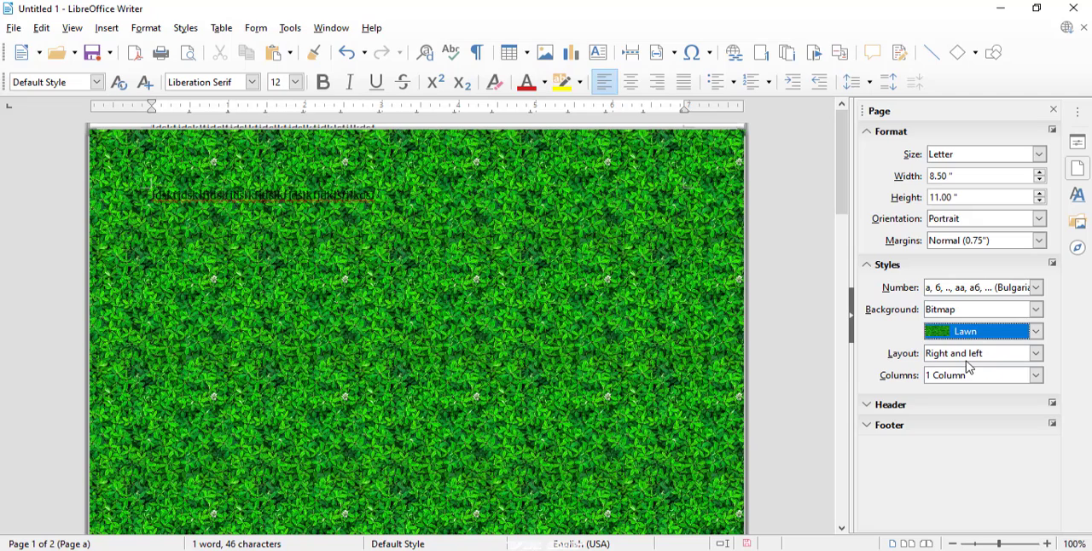
- Zoom out to 50%, try the Mirrored page layout, and check the pages in print preview
left_click(962, 357)
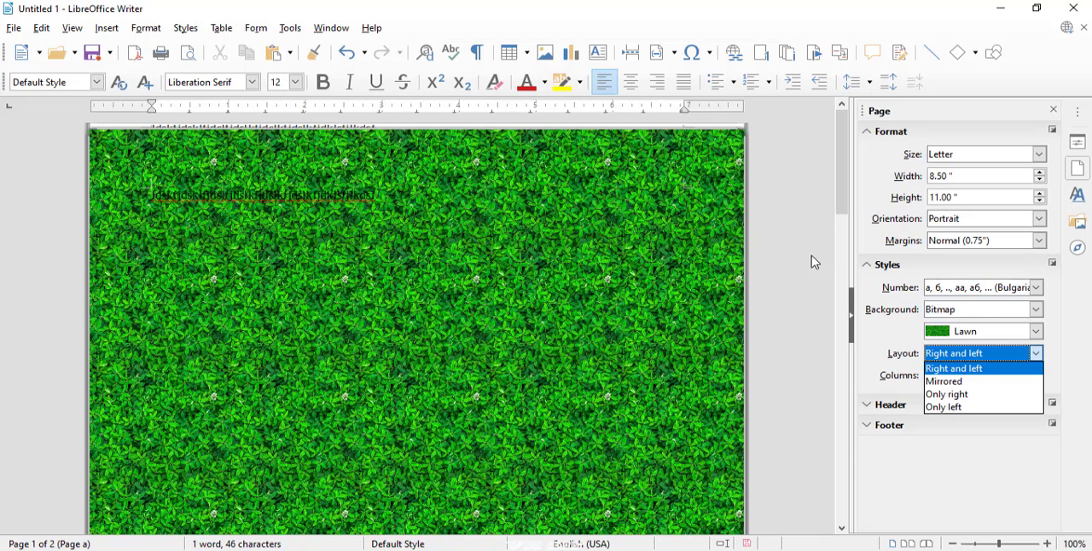
left_click(979, 544)
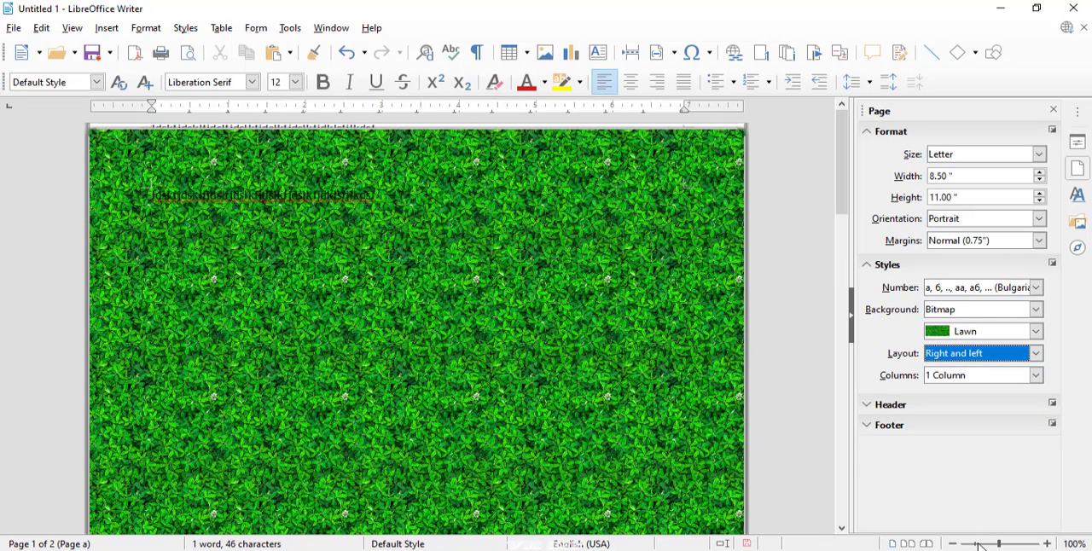
left_click(973, 546)
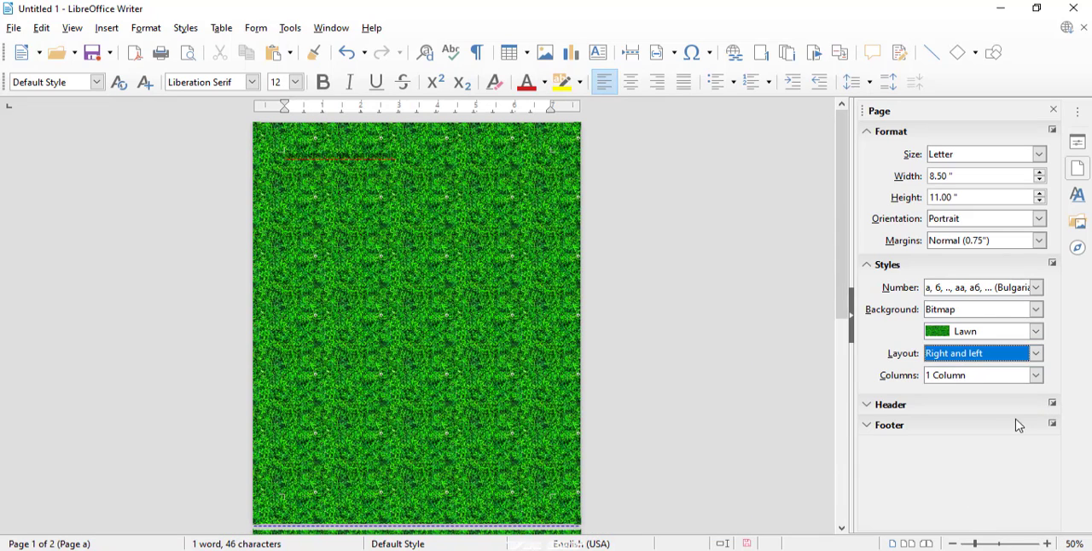
left_click(1027, 354)
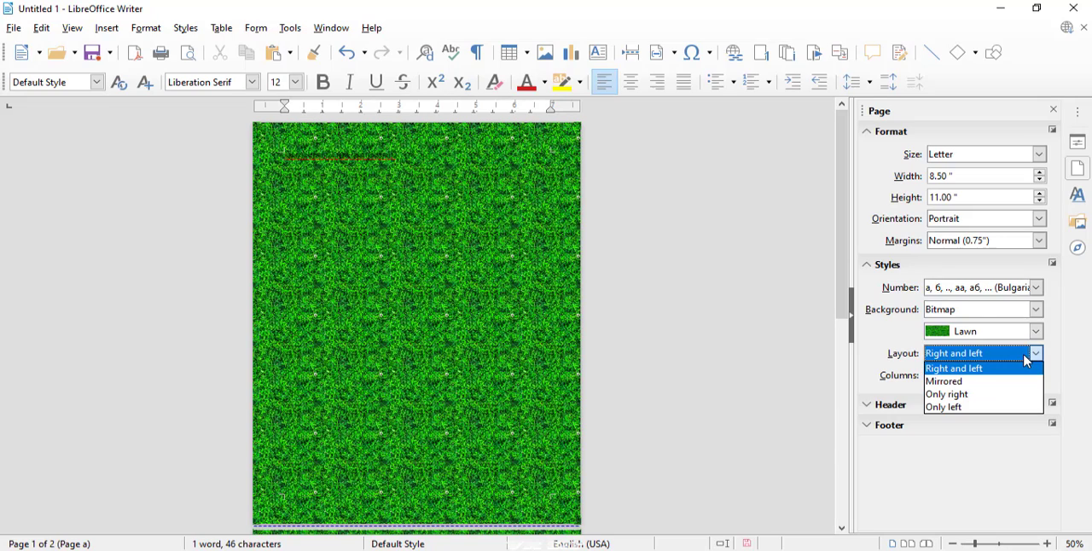
left_click(988, 383)
key("ctrl+shift+o")
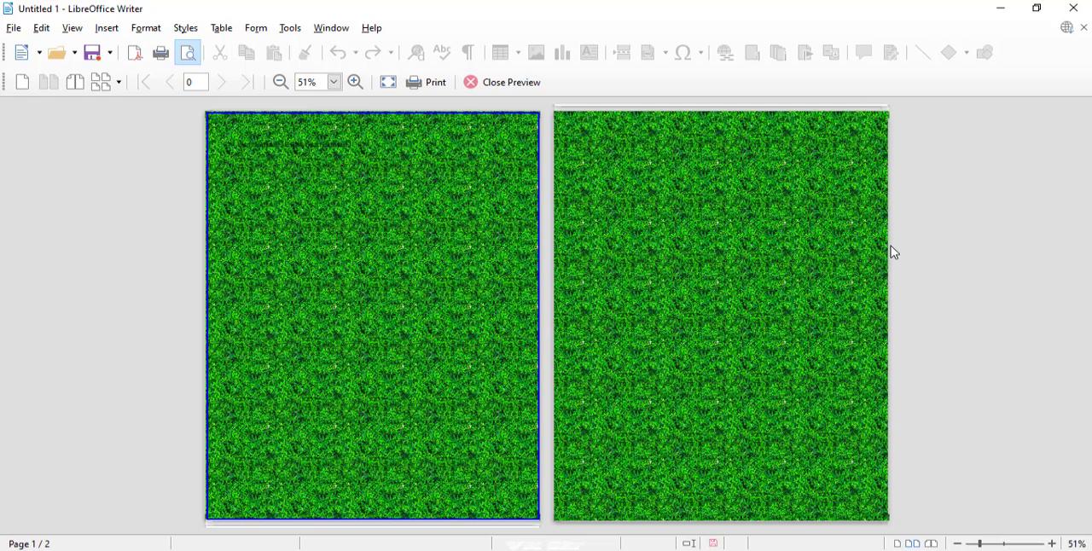
key("Escape")
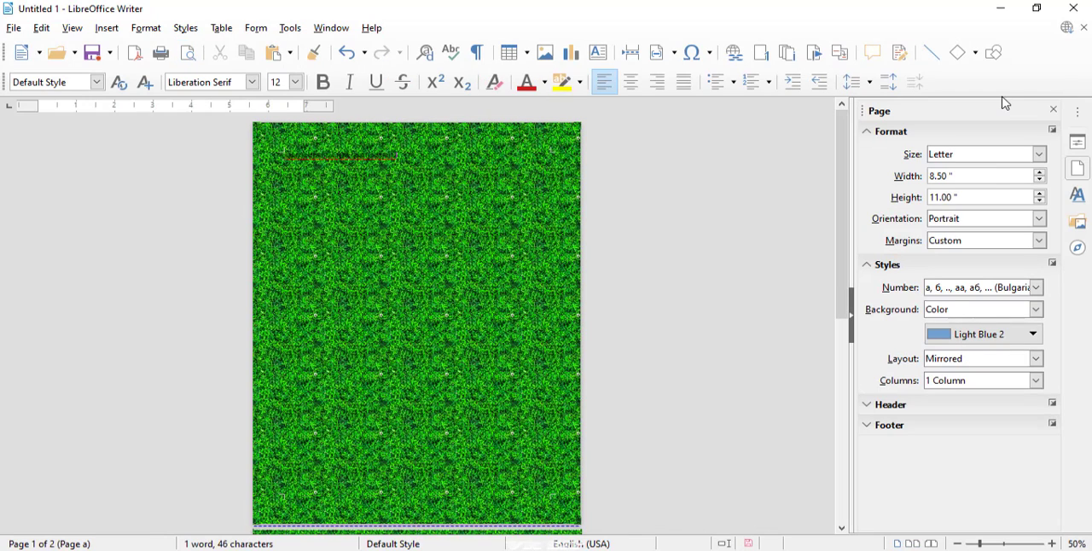
- Try the Only right page layout and check the pages in print preview
left_click(1011, 353)
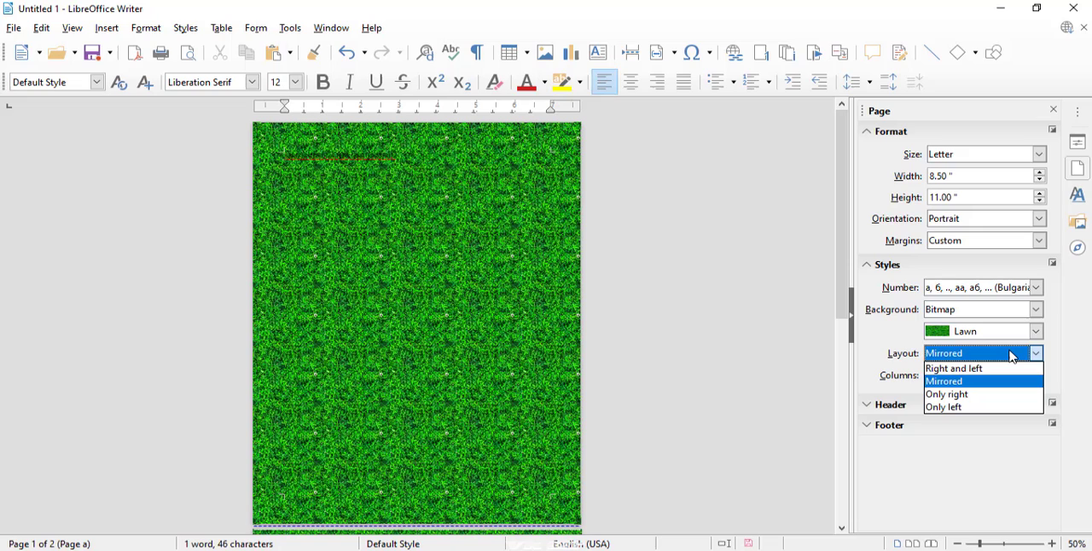
left_click(964, 398)
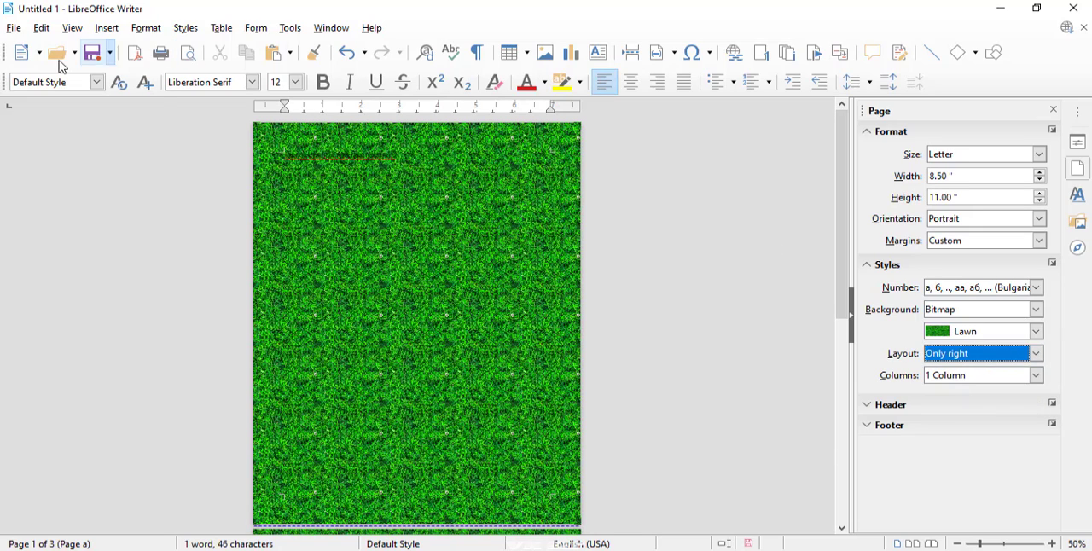
left_click(13, 34)
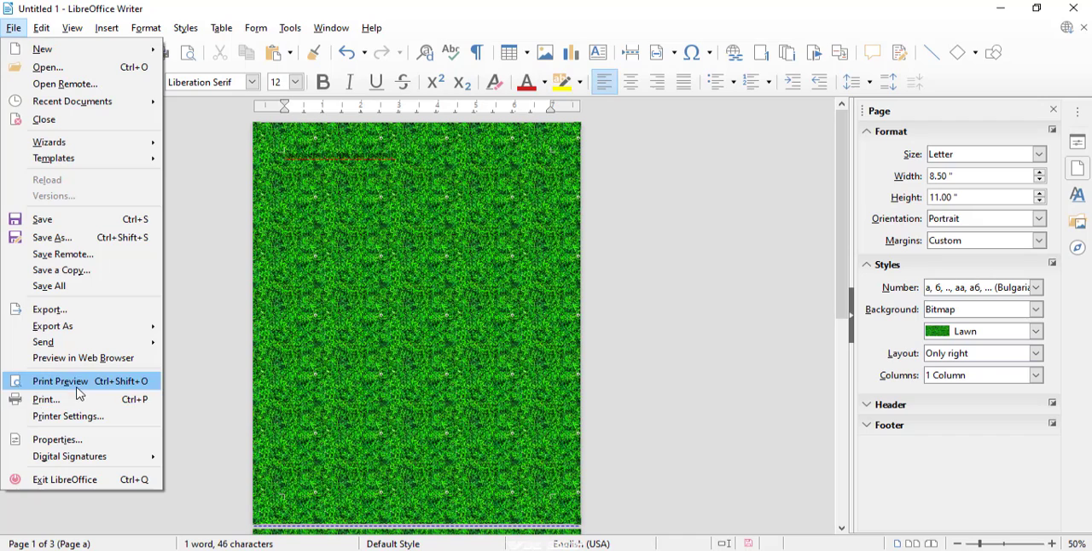
left_click(81, 392)
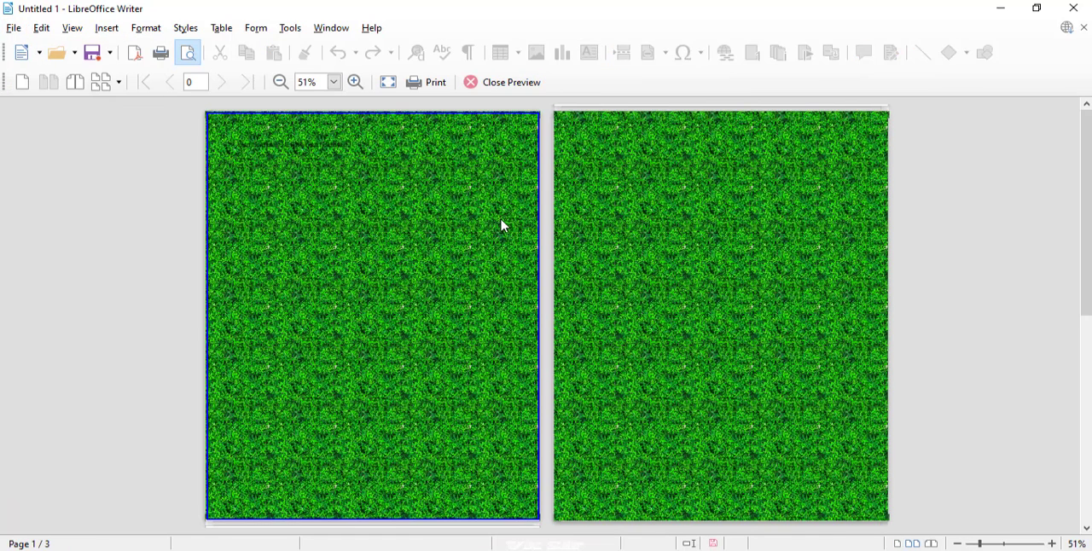
key("Escape")
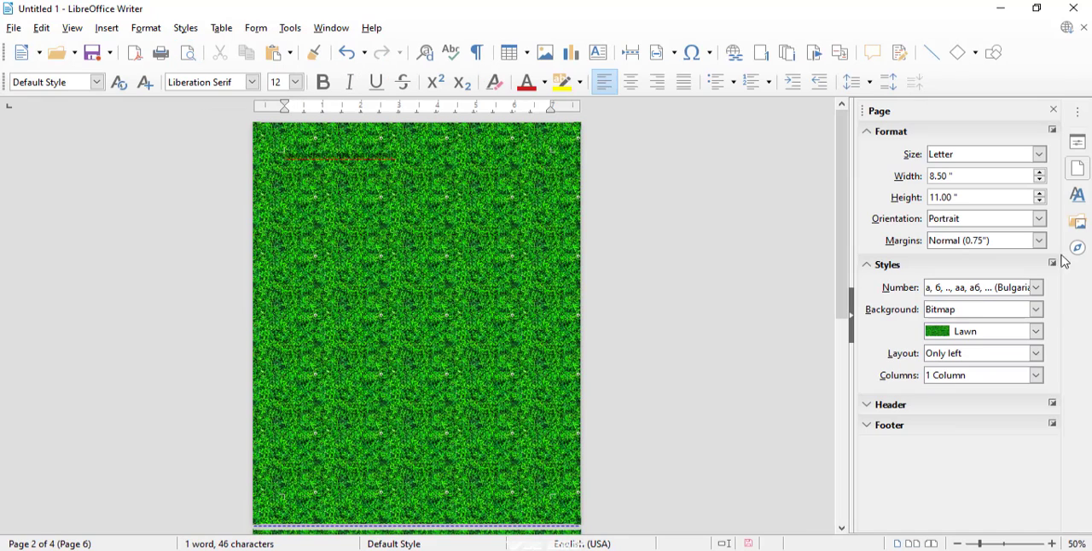
- Set the lawn-background document's page style to 3 Columns
left_click(981, 380)
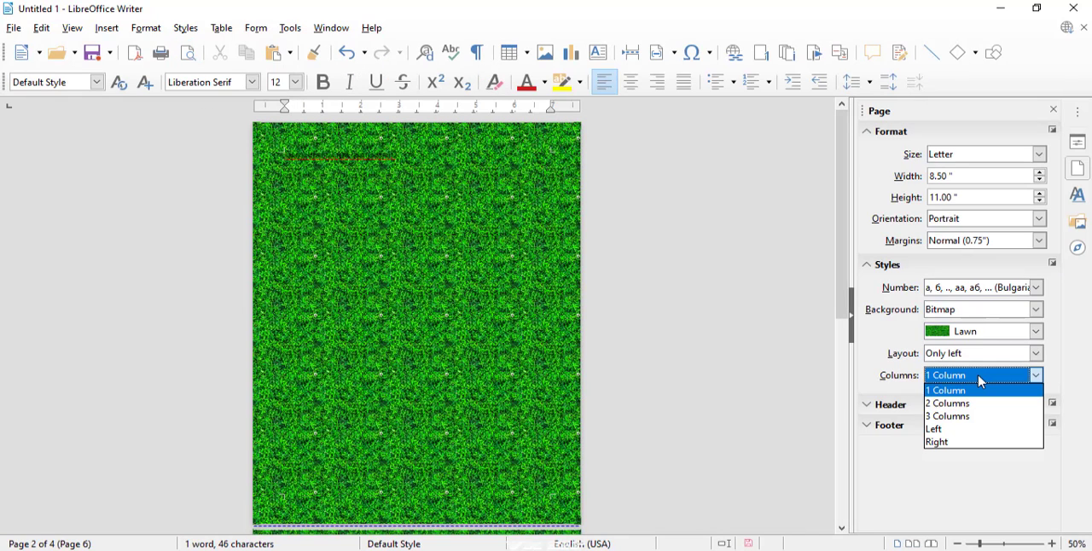
left_click(962, 416)
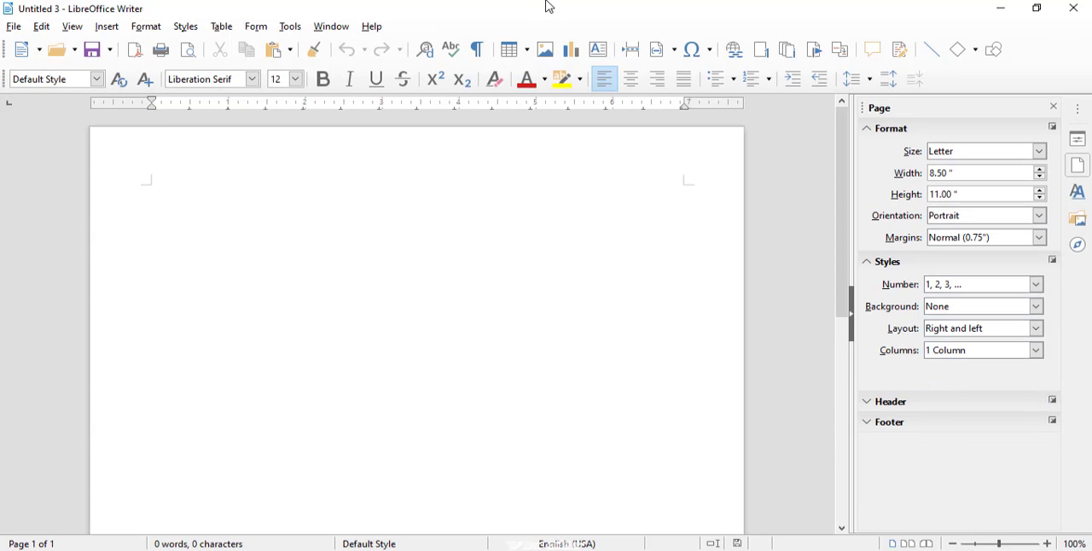
- Enter a long line of filler text beginning "Lskdfjksldf slkdf jklds", followed by short filler entries on separate lines
type("Lskdfjksldf slkdf jklds fjklsd fklds")
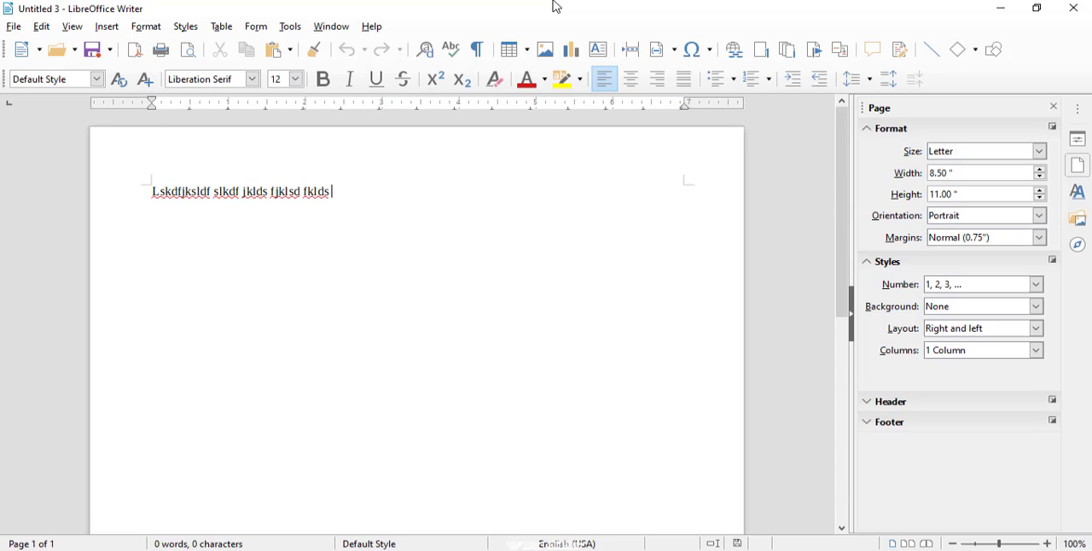
type(" fklds kflds jklf jkldsf jkdskjlfl dsfk dslkfkldskl")
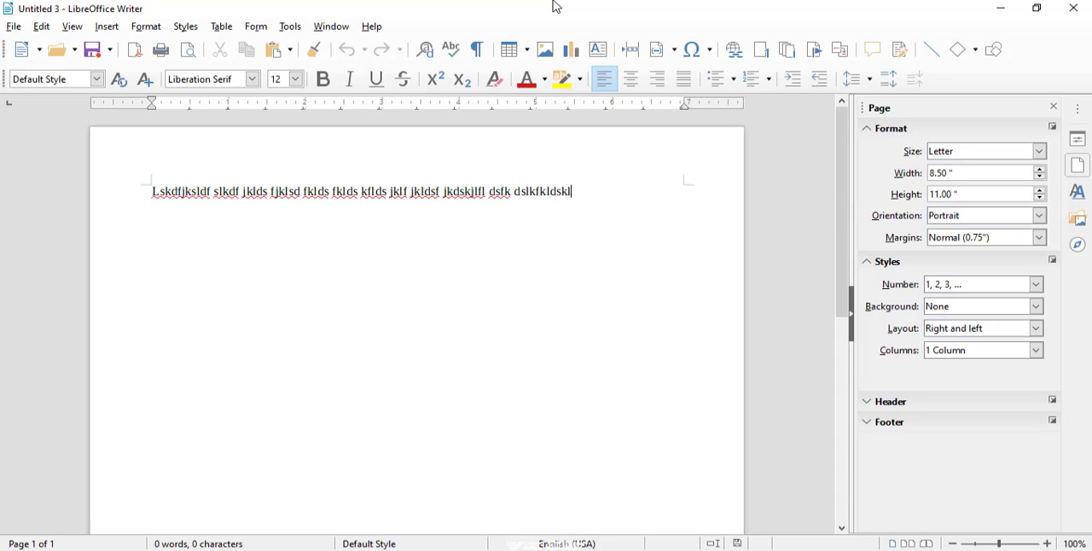
type("flkdsklflds ksd f kds f kds kf ds")
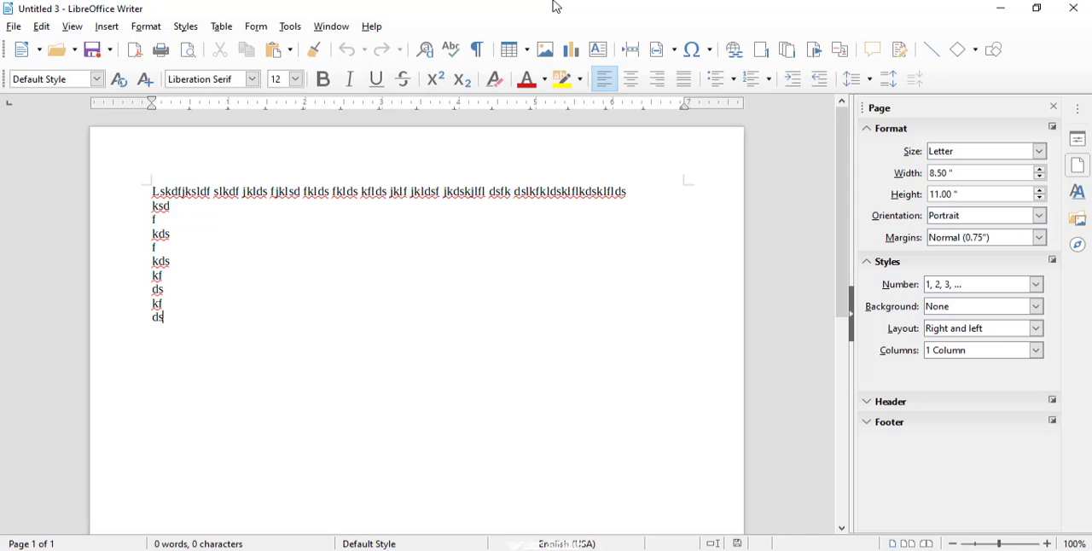
type(" kf ds fds kf ds fl dskfds fk ldsl fsd")
key("Return")
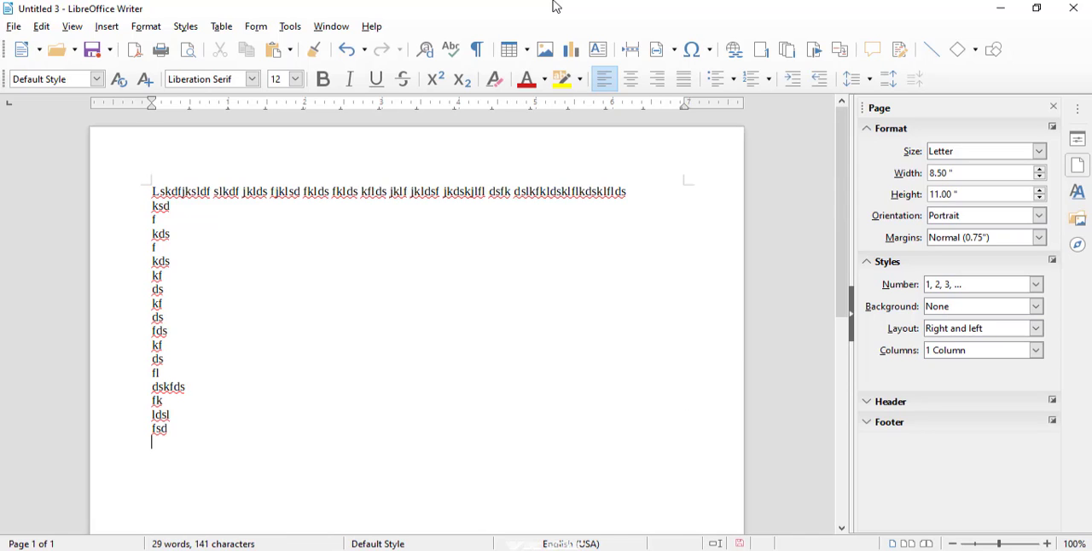
- Select all the filler text and set the page to 3 Columns
left_click_drag(185, 424, 132, 176)
left_click(962, 351)
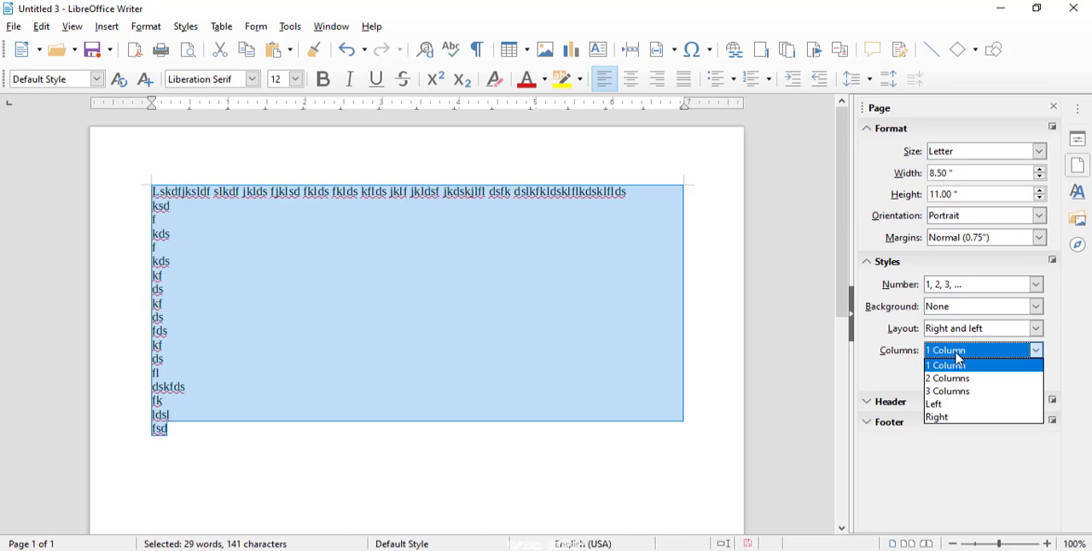
left_click(953, 393)
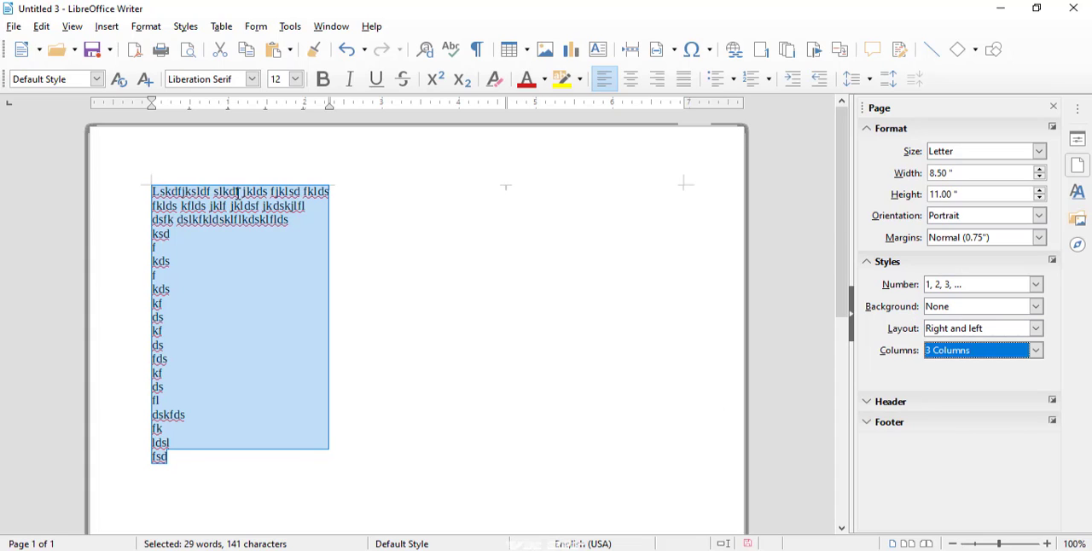
- Create a new blank text document and examine the header and footer areas of its page
key("ctrl+n")
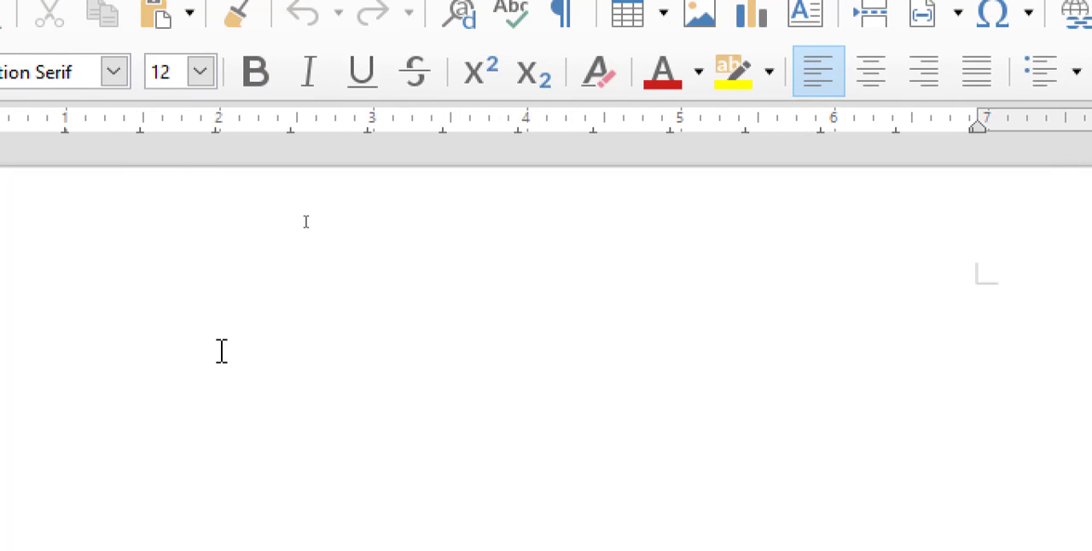
mouse_move(204, 254)
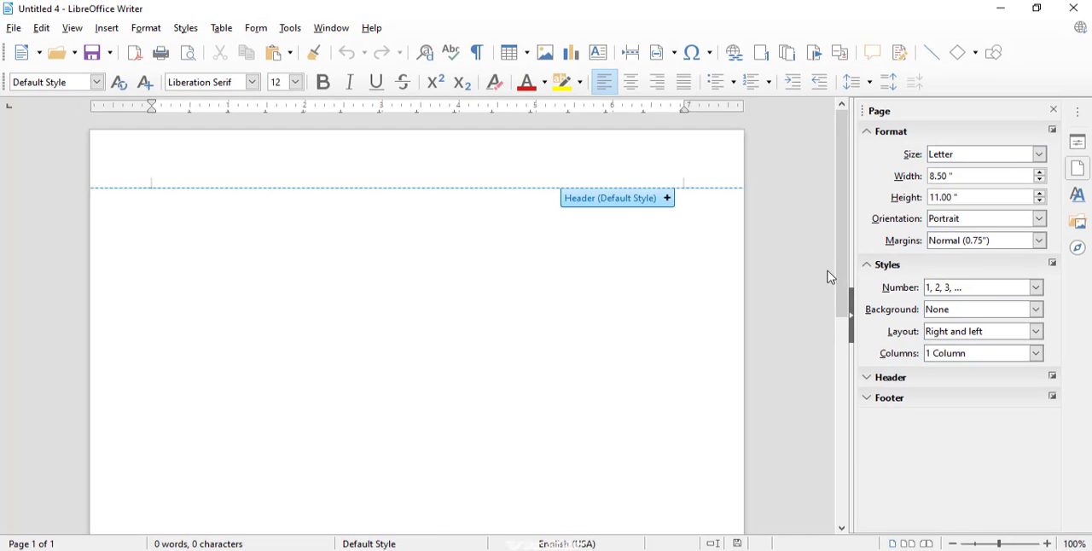
left_click_drag(840, 271, 806, 504)
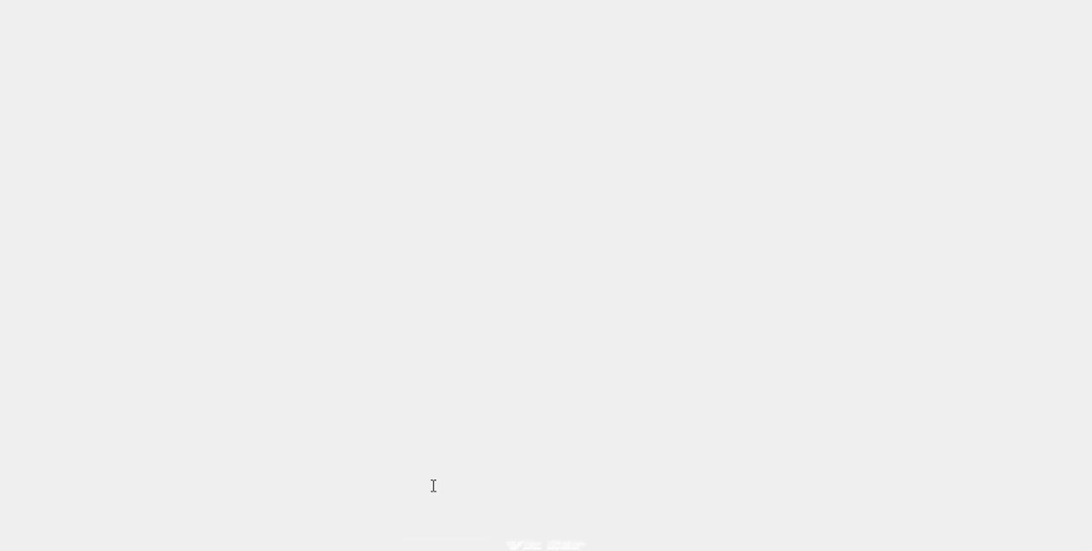
scroll(434, 485, "up", 10)
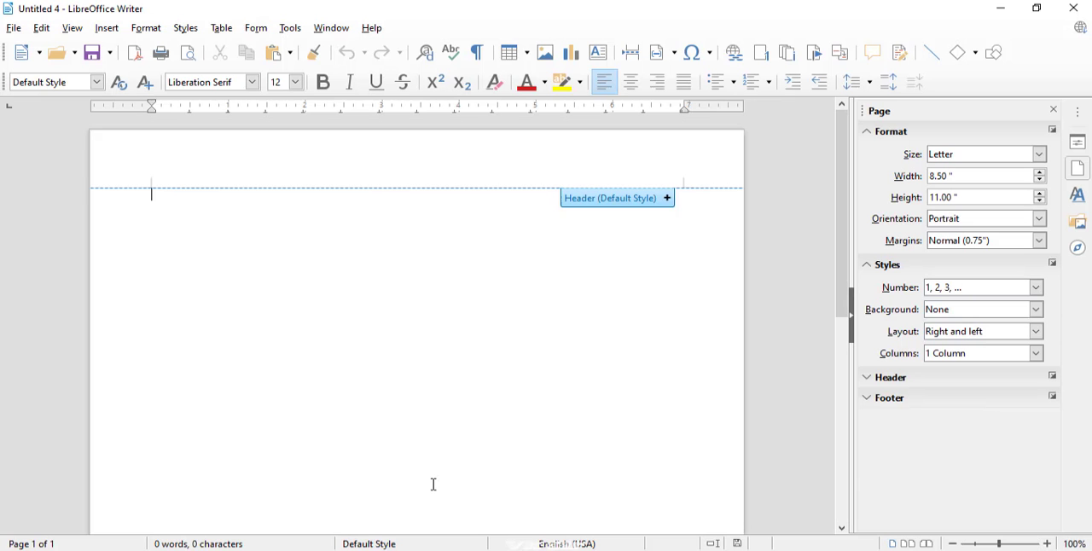
left_click_drag(837, 300, 815, 529)
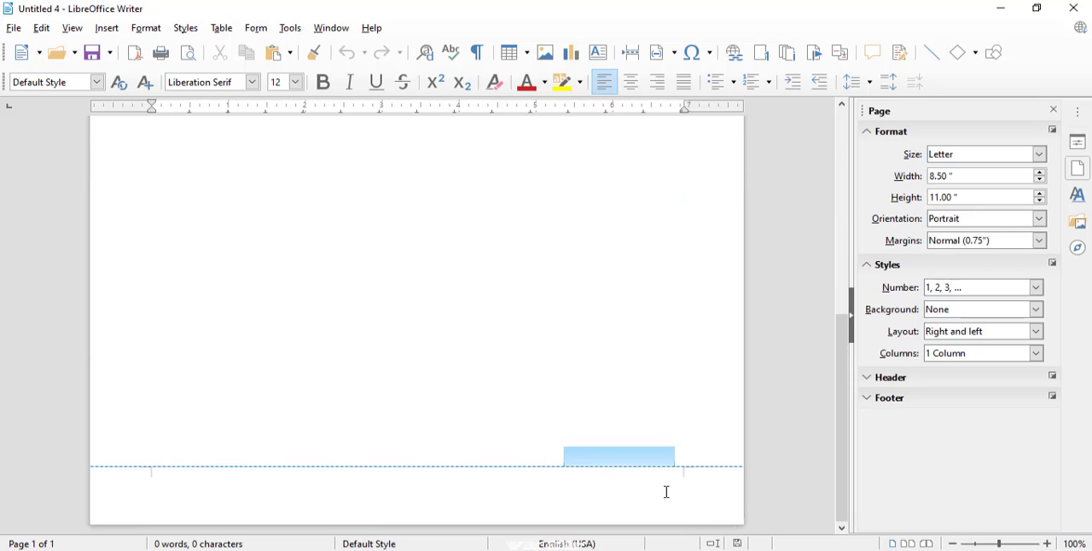
left_click(632, 488)
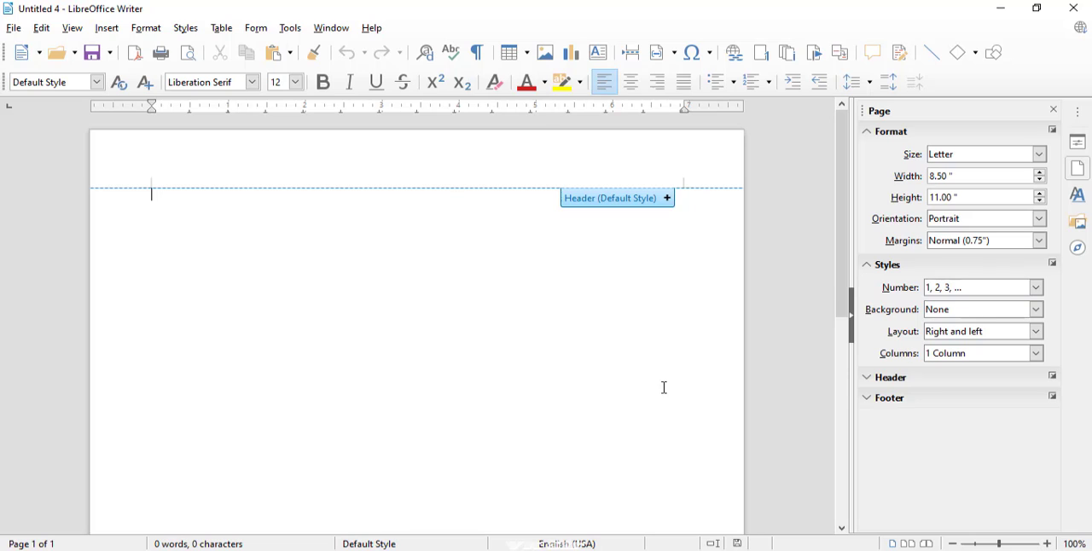
left_click_drag(844, 279, 822, 512)
- Add a header to the Default Style page and insert a page number in it
left_click(665, 201)
left_click(670, 227)
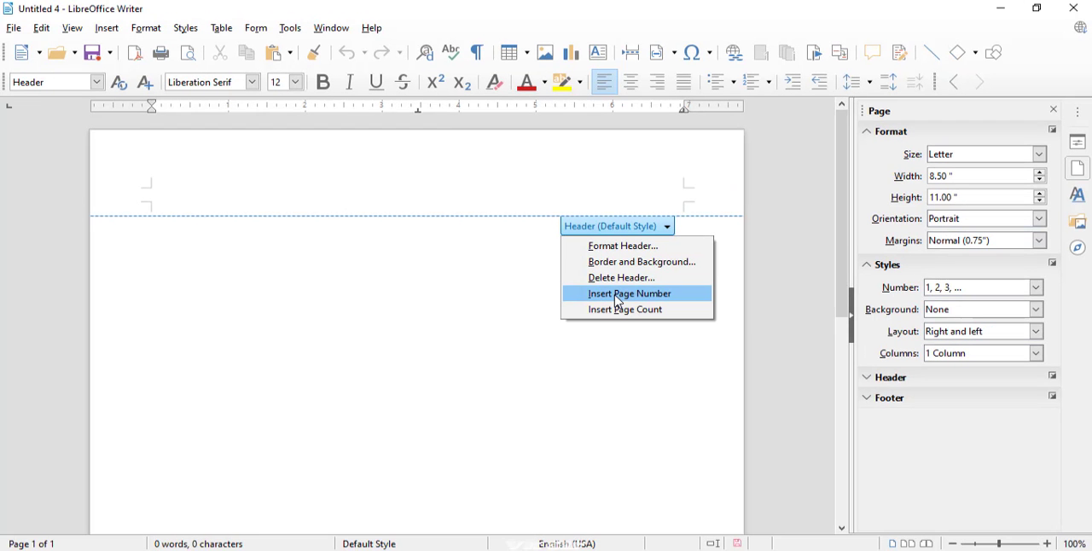
left_click(618, 294)
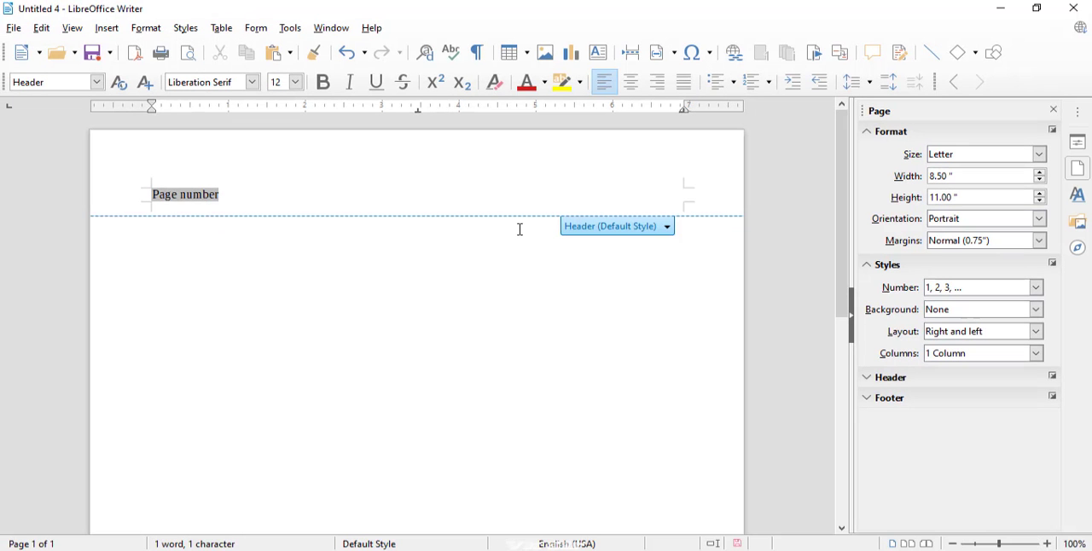
- Add the text "speed" at the header's centre and insert the page count at its right end
left_click(668, 227)
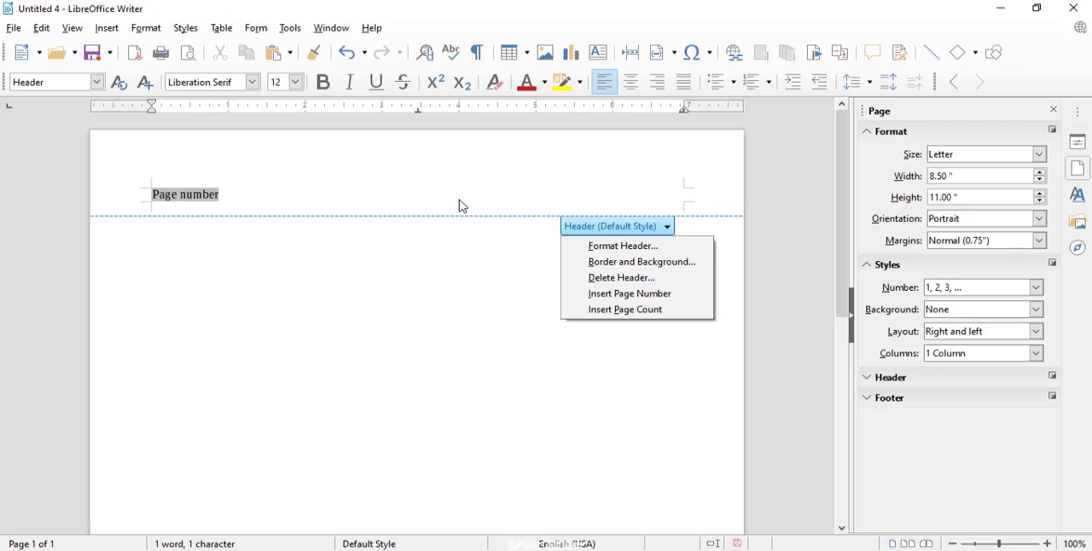
left_click(226, 195)
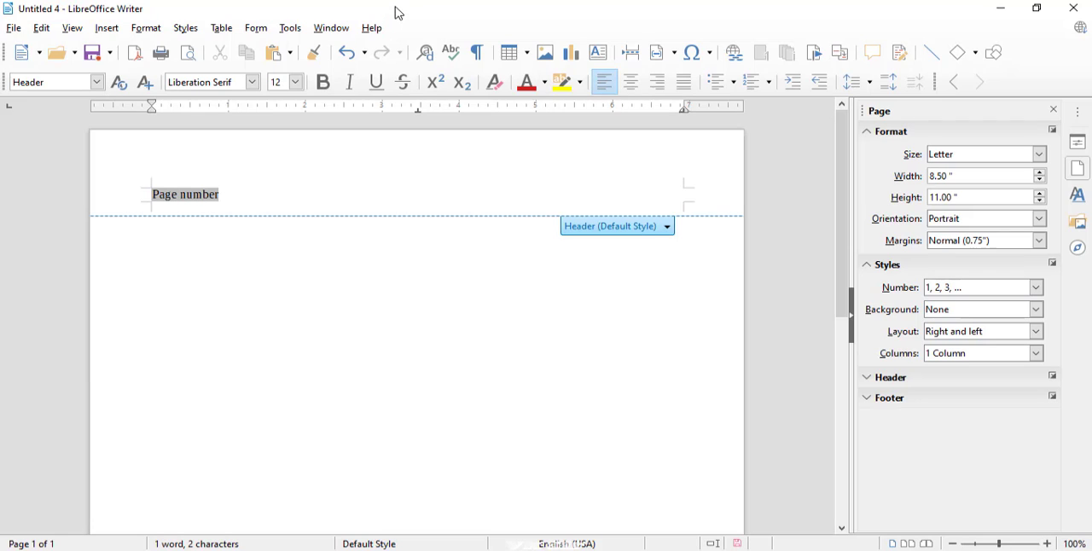
type("speed")
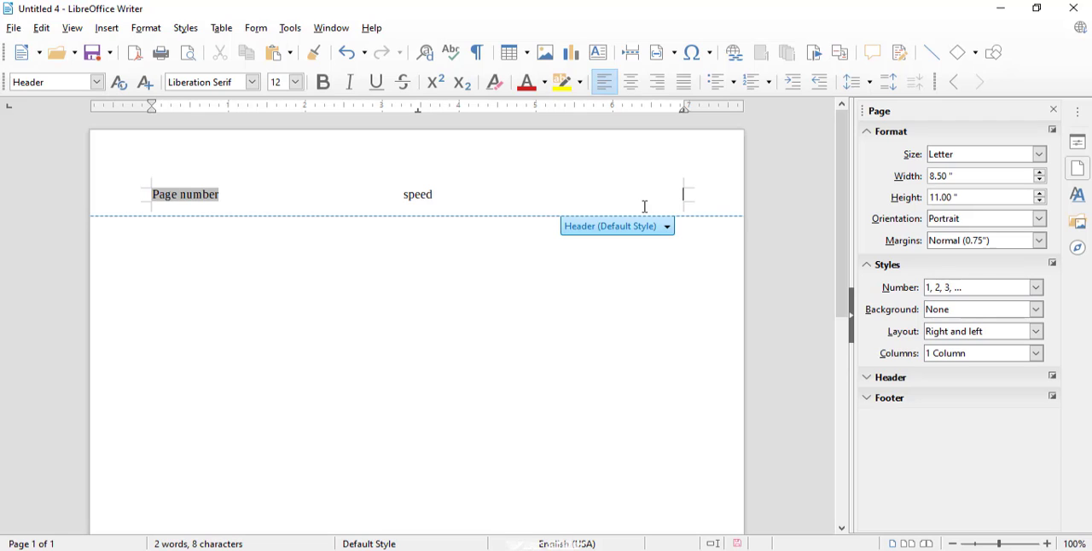
left_click(668, 232)
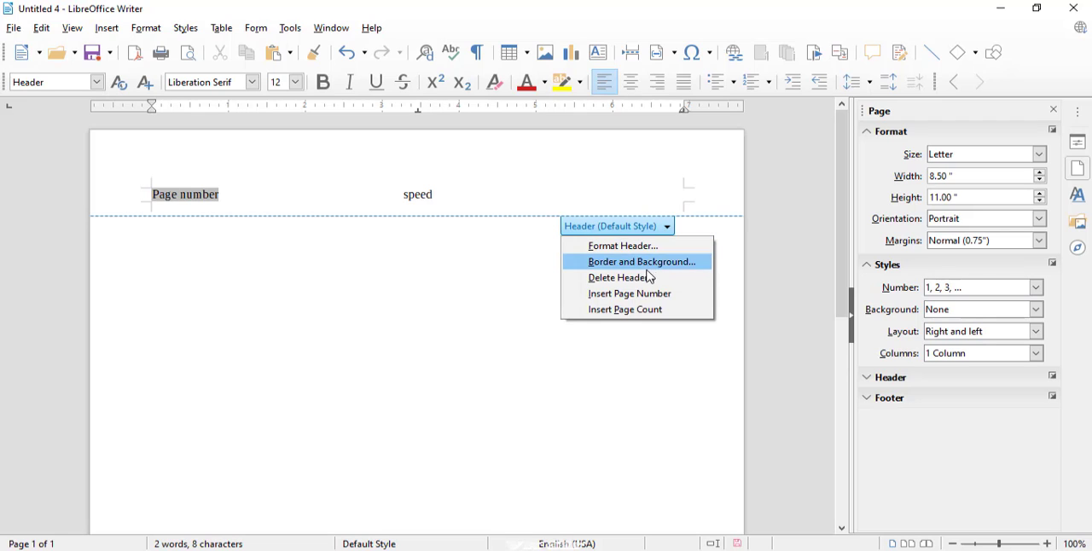
left_click(648, 313)
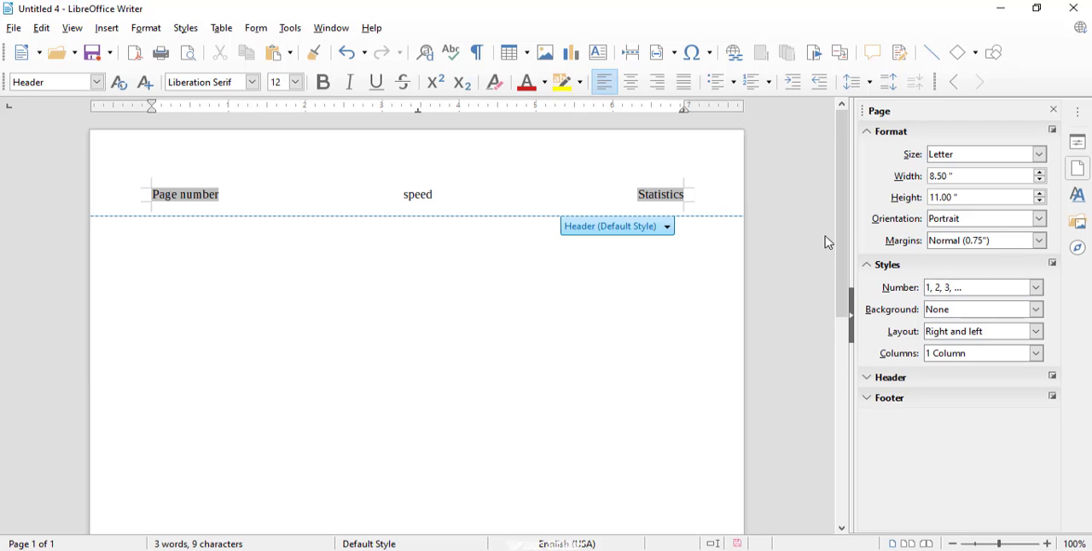
- Add a footer to the Default Style page and insert the page count at its left end
left_click_drag(844, 236, 858, 507)
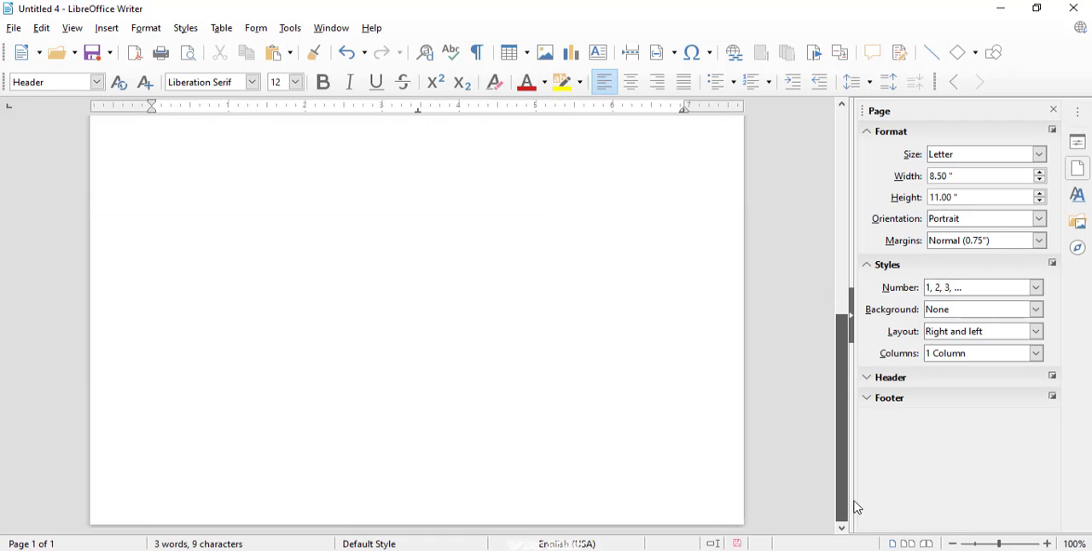
left_click(672, 483)
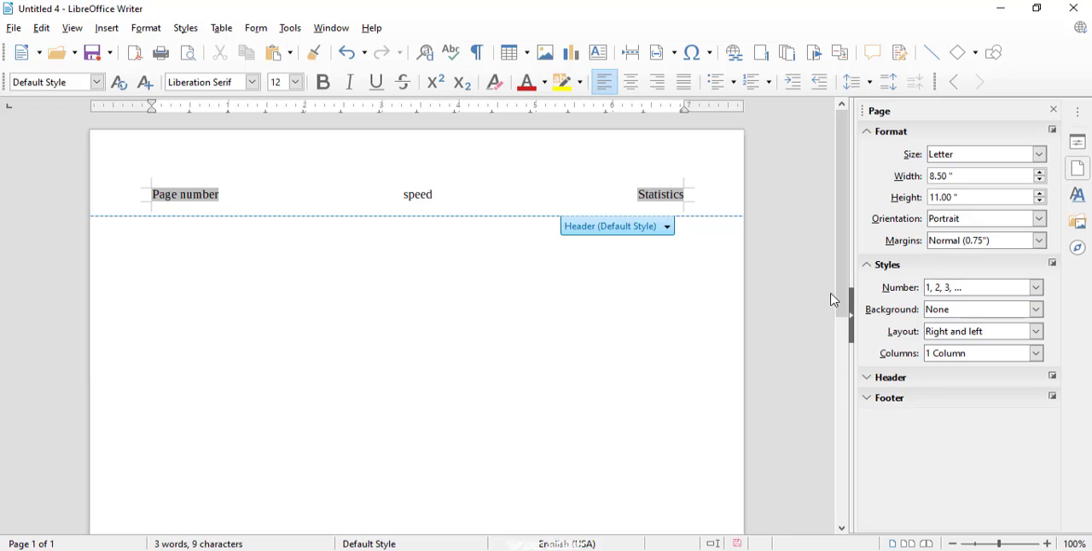
left_click_drag(841, 293, 810, 472)
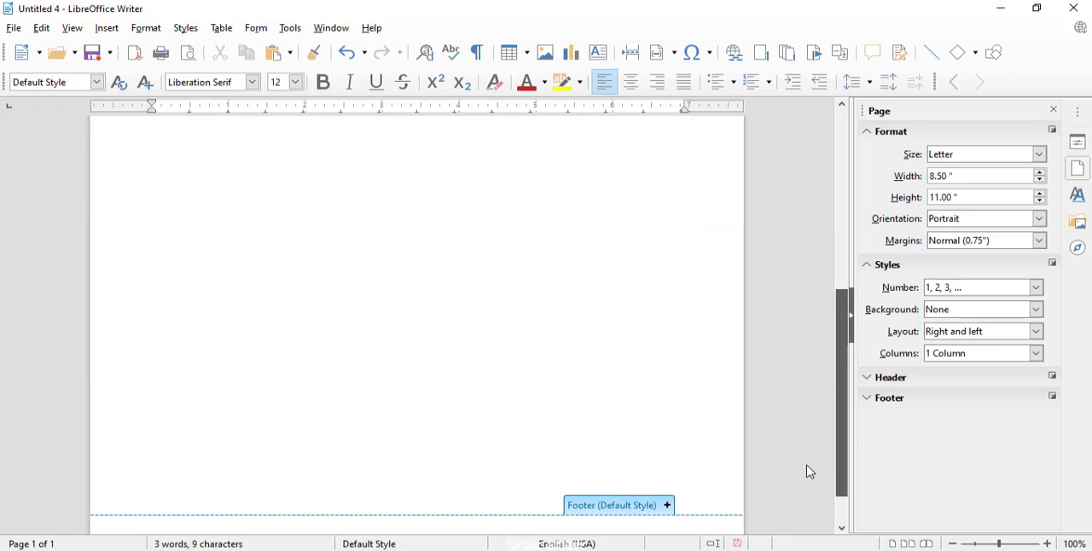
left_click(572, 518)
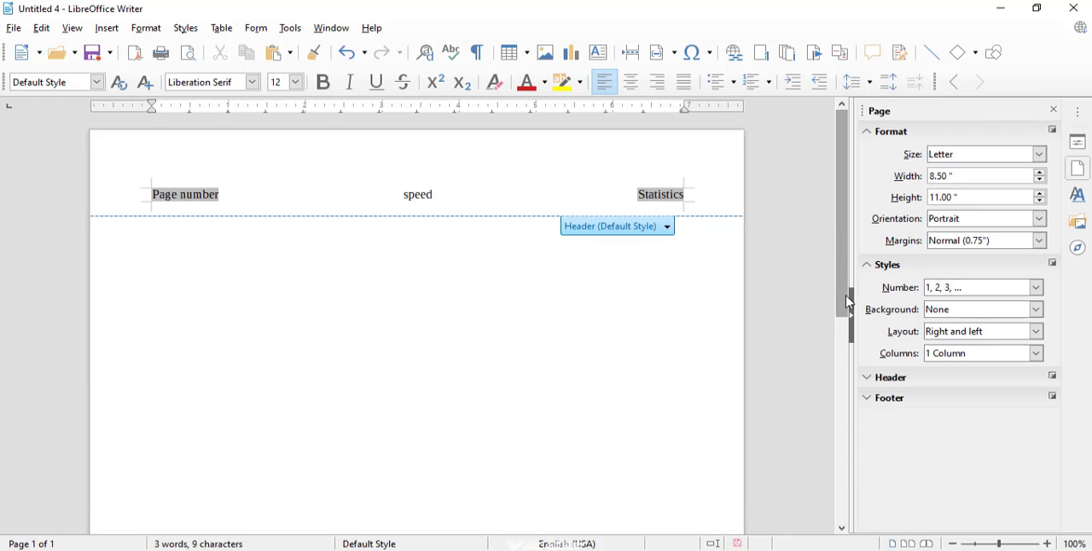
left_click_drag(846, 296, 656, 509)
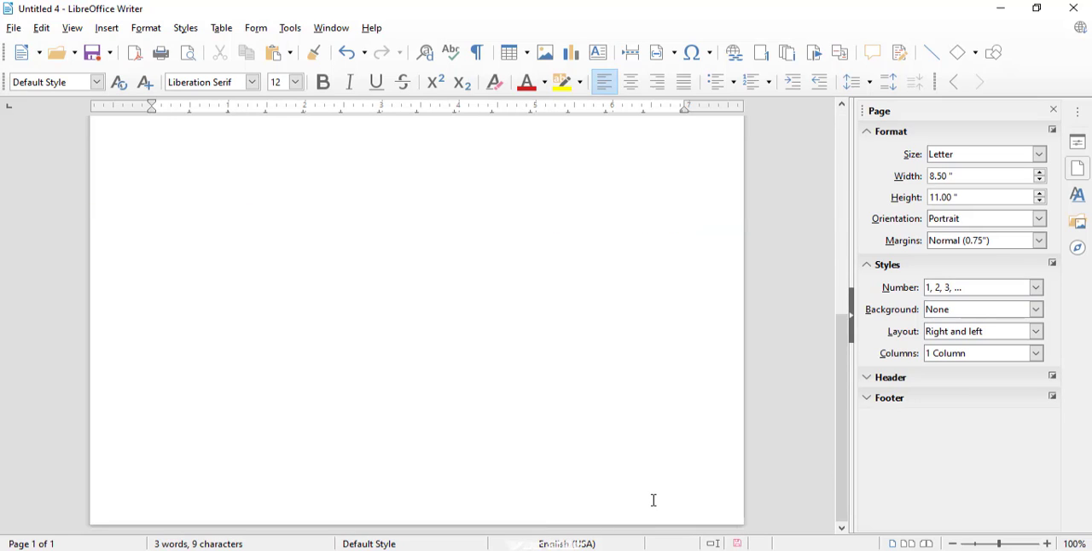
left_click(654, 501)
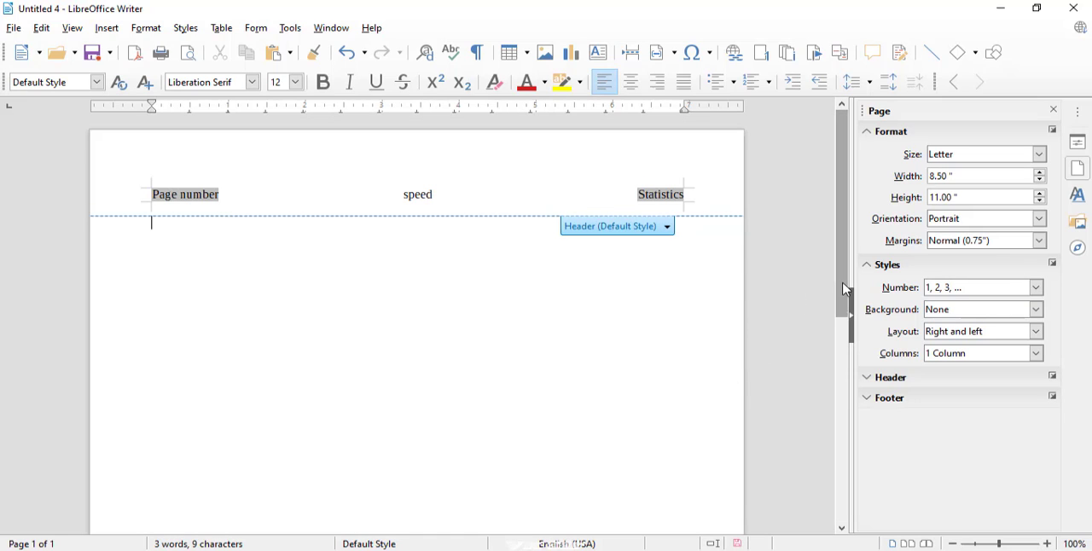
left_click_drag(845, 290, 824, 476)
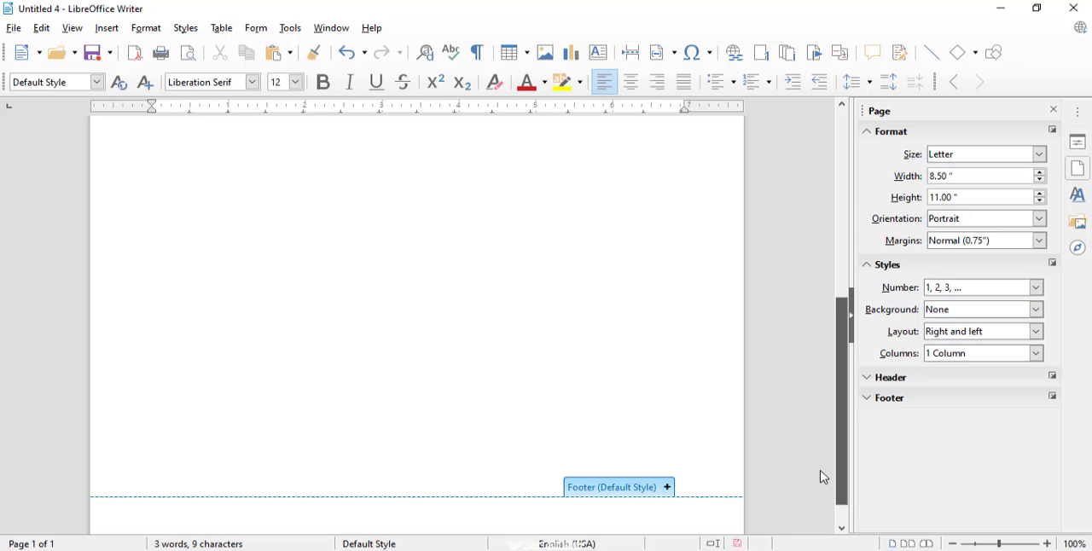
left_click(667, 491)
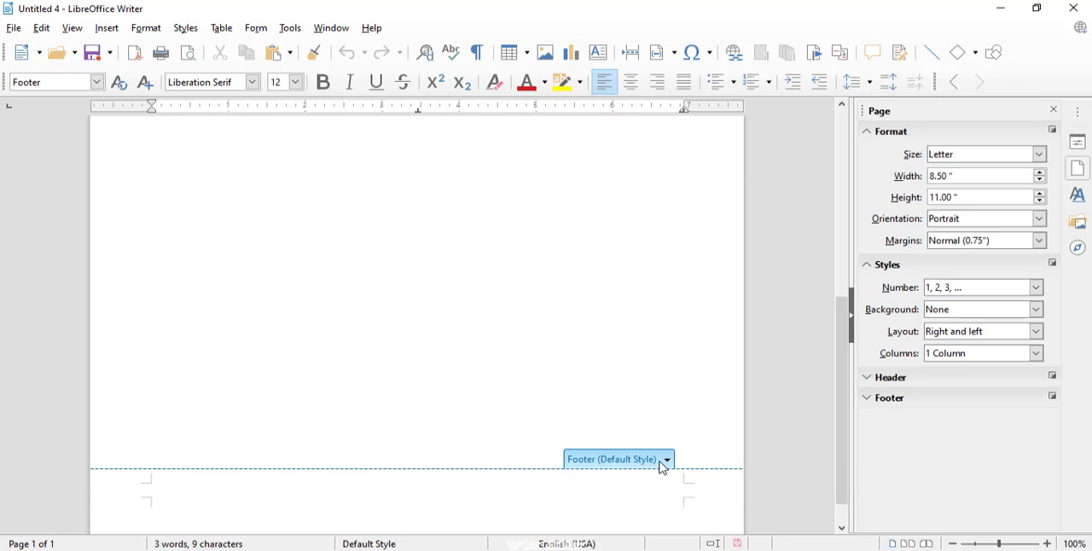
left_click(666, 461)
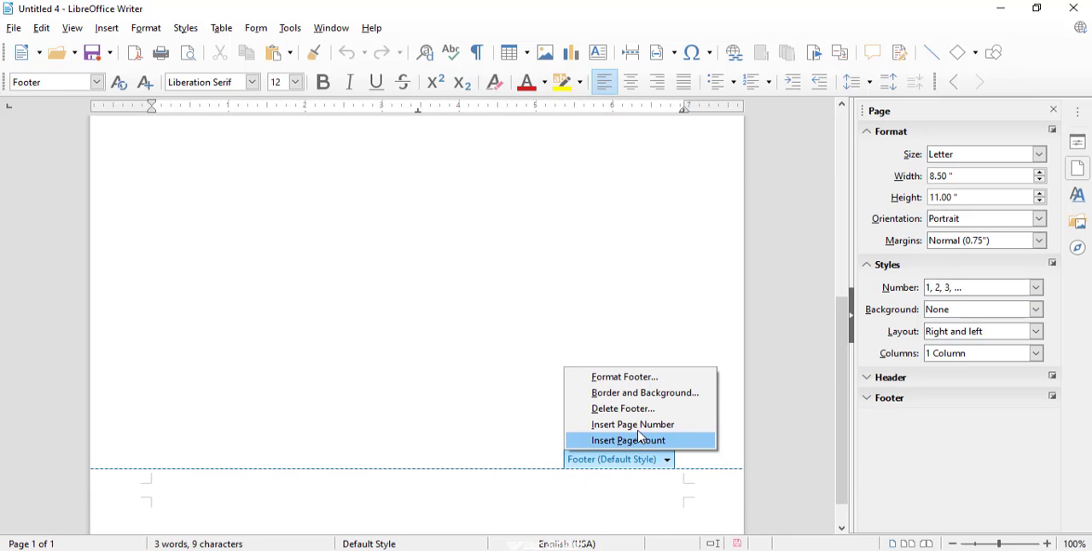
left_click(636, 441)
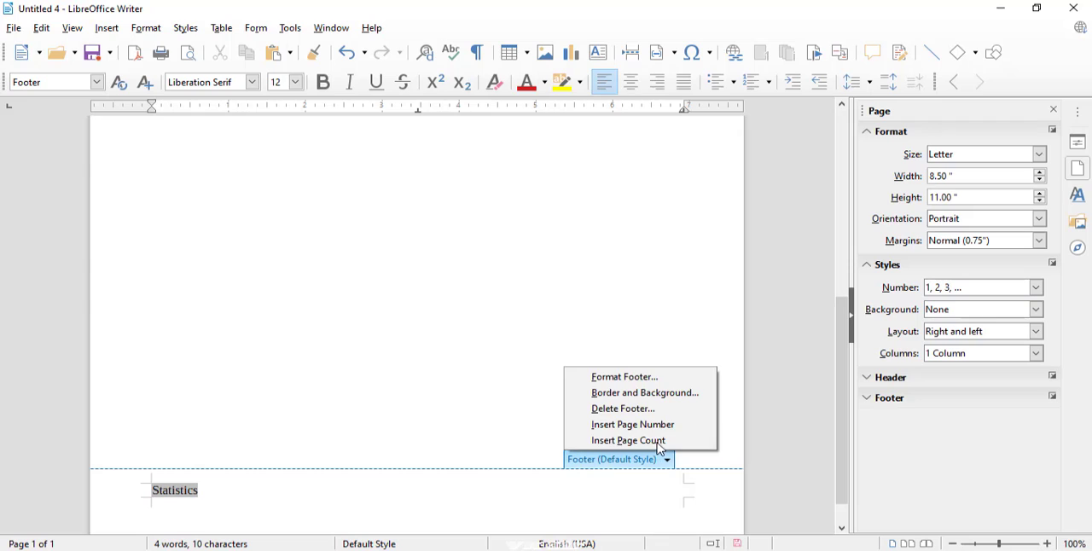
- Insert the page number at the footer's centre, add the text "krejgke" at its right end, and return to the page body
left_click(653, 427)
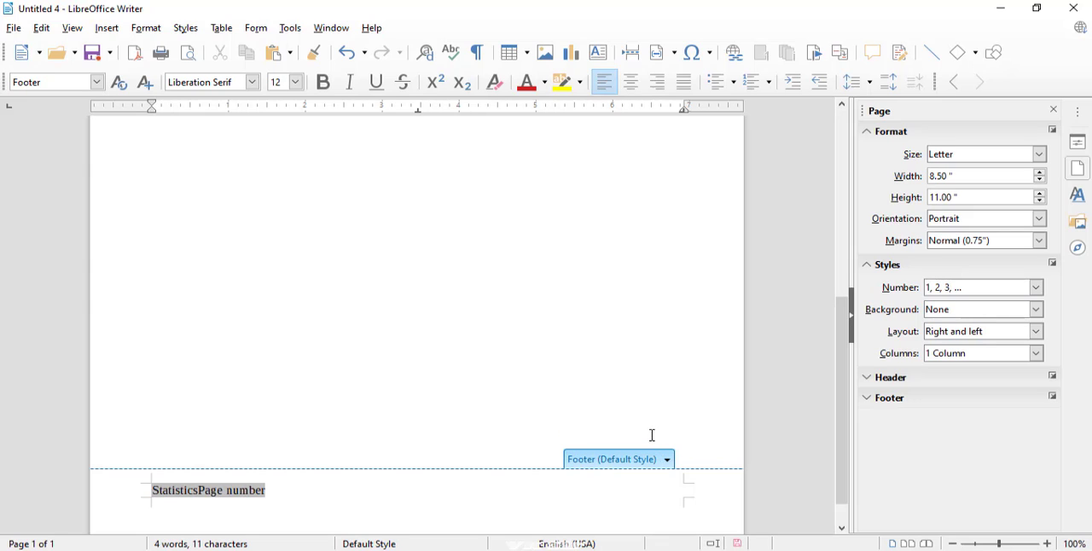
key("ctrl+z")
key("ctrl+y")
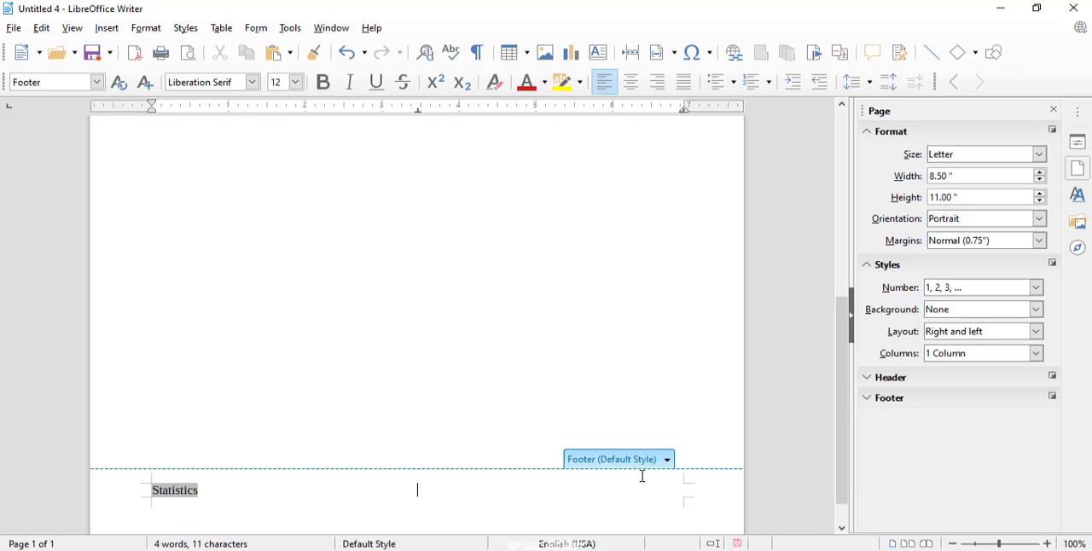
left_click(669, 465)
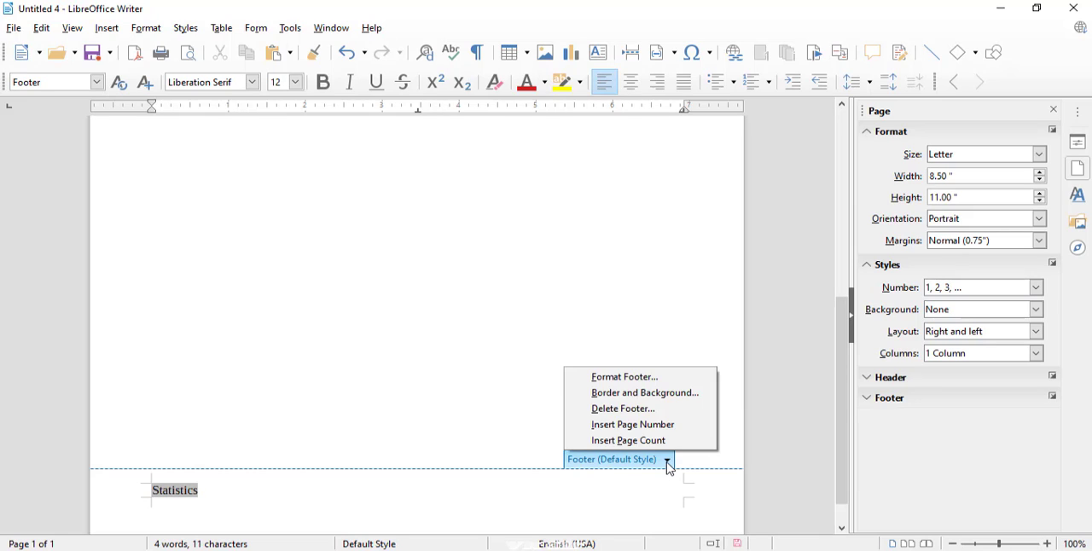
left_click(644, 425)
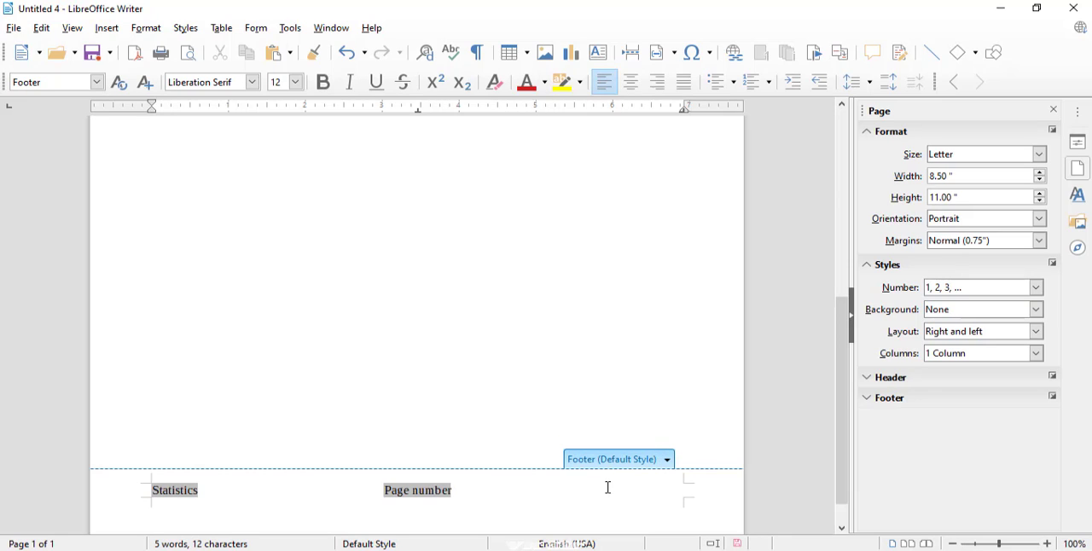
type("rejgke")
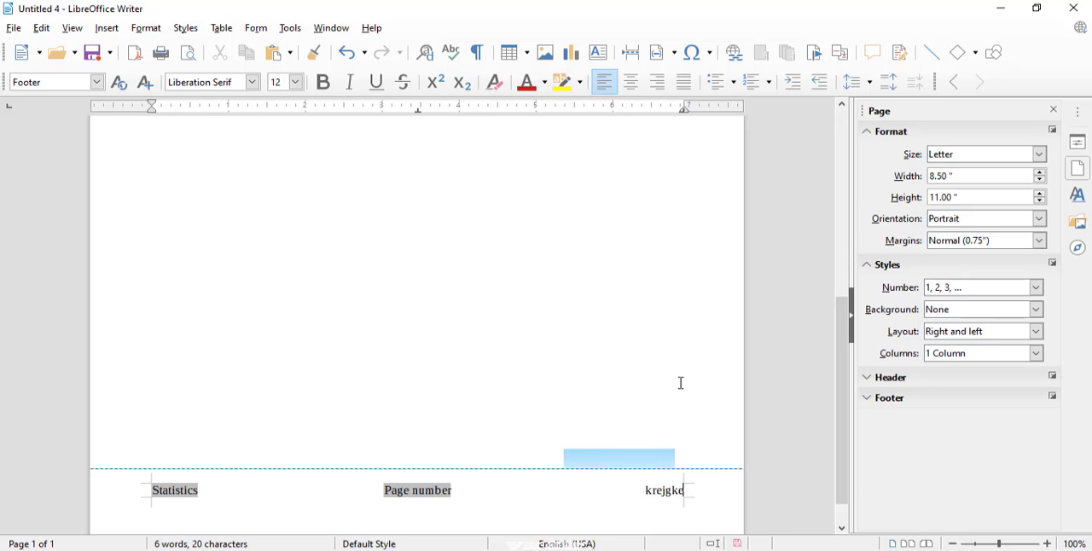
left_click_drag(843, 379, 838, 146)
left_click(630, 239)
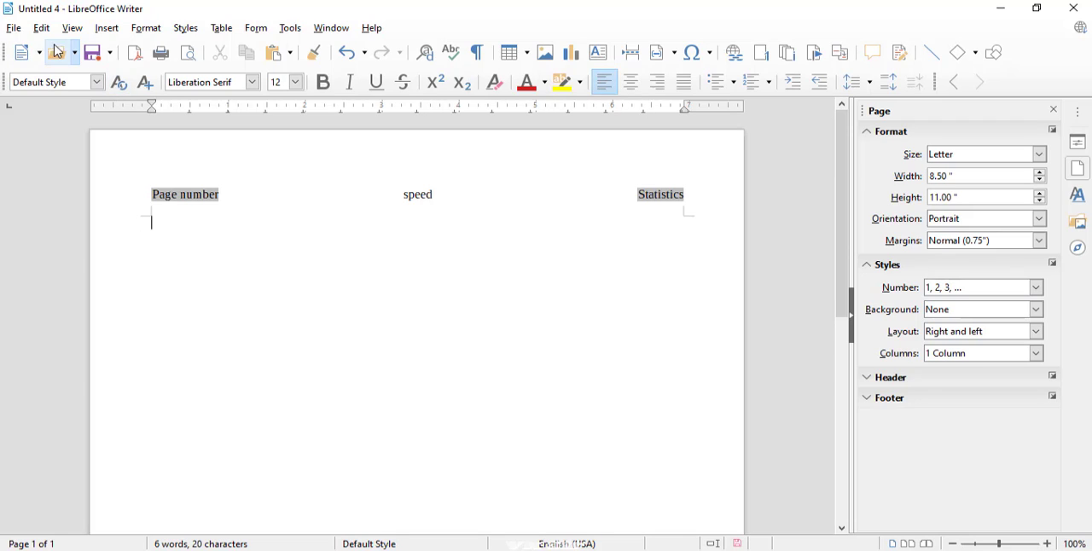
- Examine the page's header and footer in the print preview, then close the preview and review the footer in the document
left_click(24, 33)
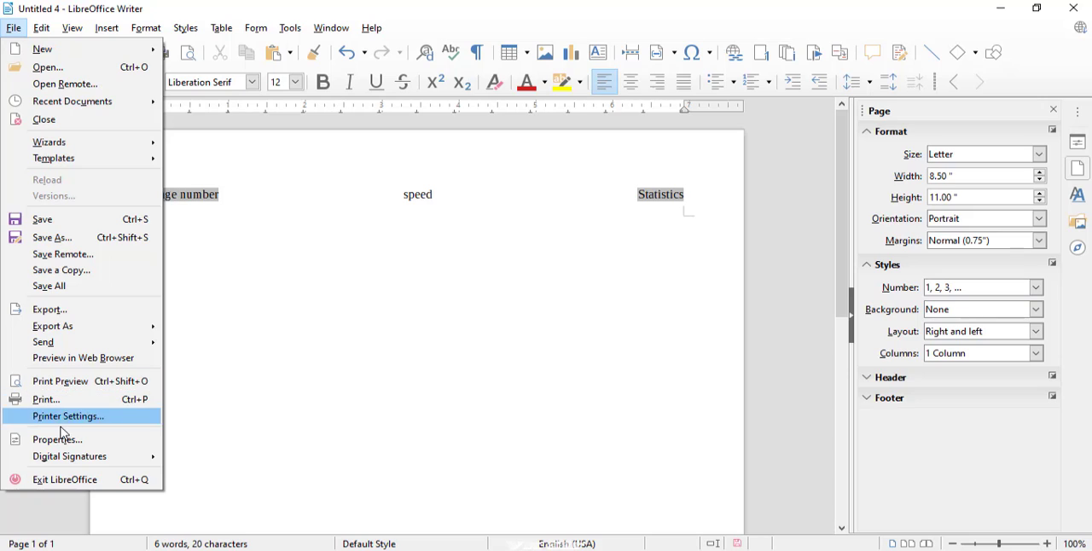
left_click(86, 385)
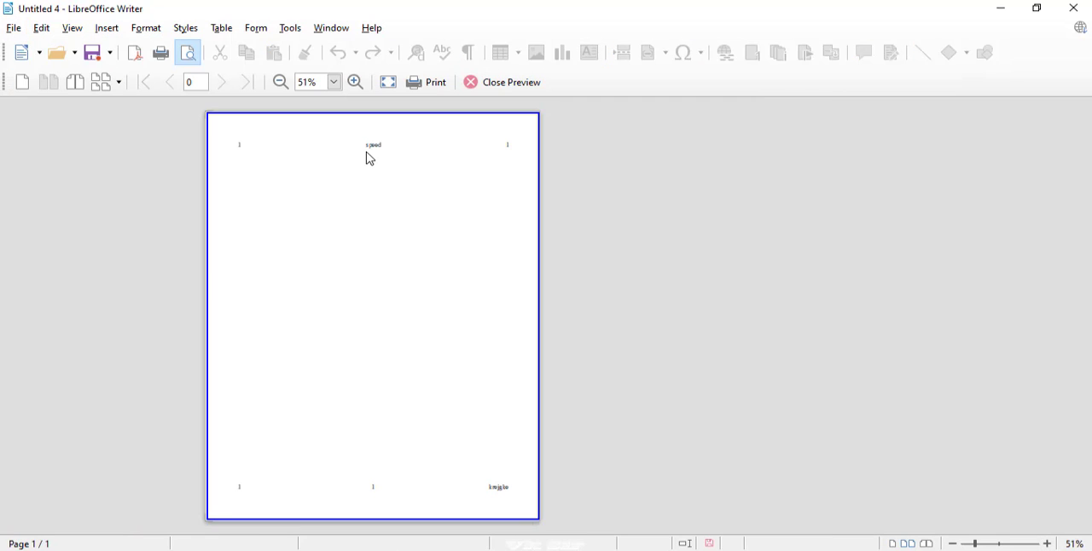
left_click(357, 82)
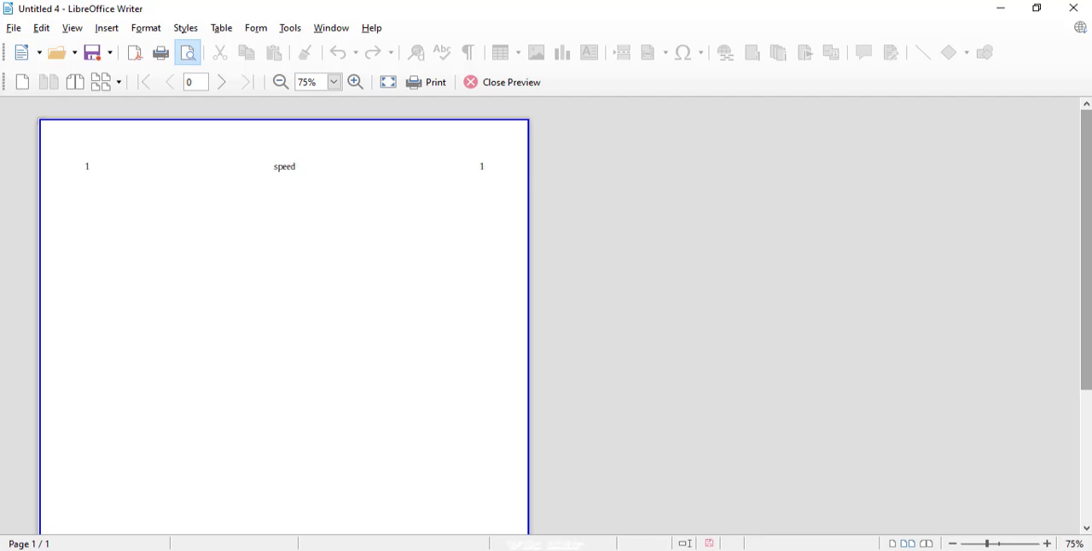
left_click_drag(1090, 328, 1089, 461)
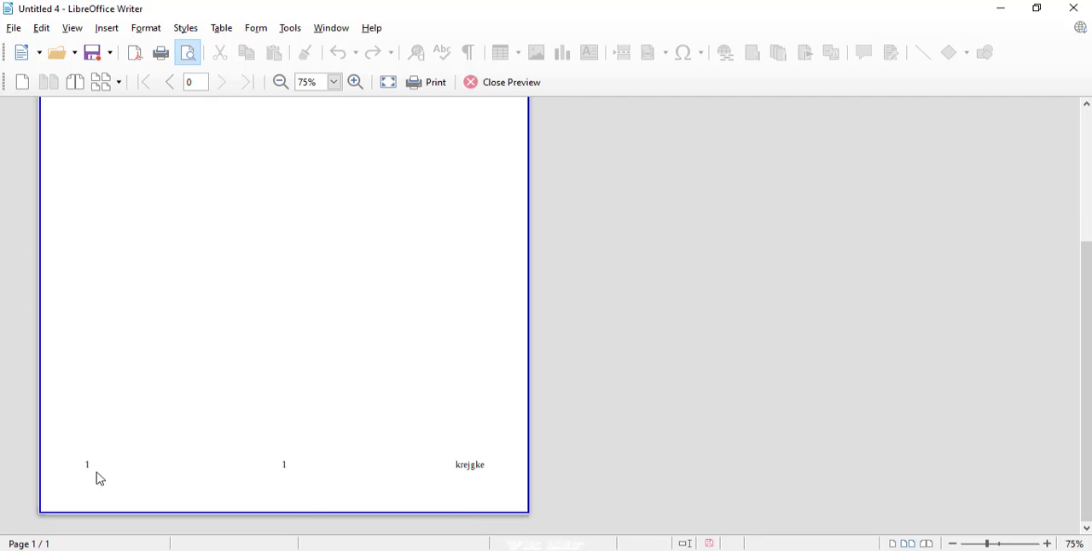
left_click(513, 91)
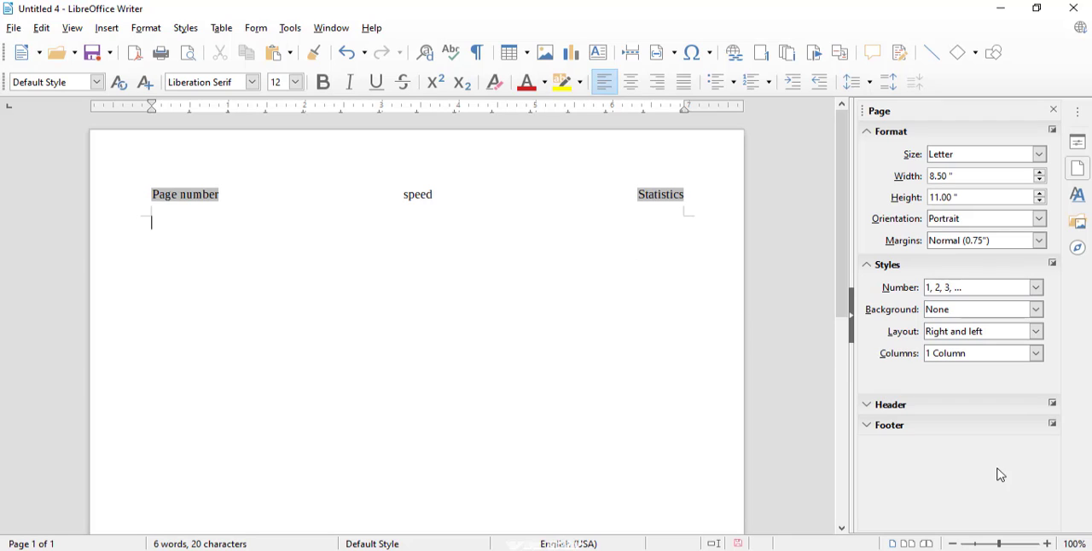
left_click_drag(847, 270, 843, 452)
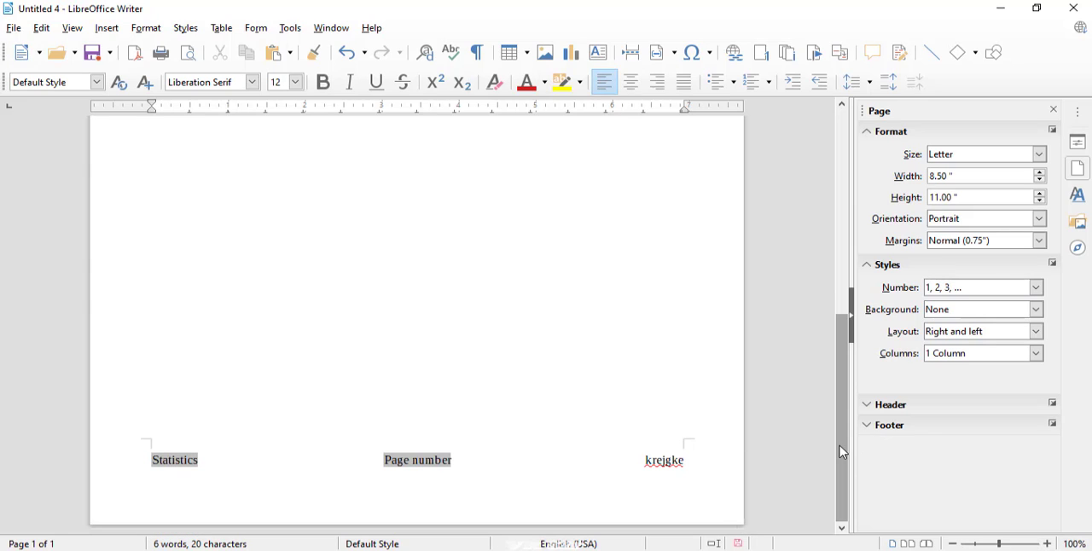